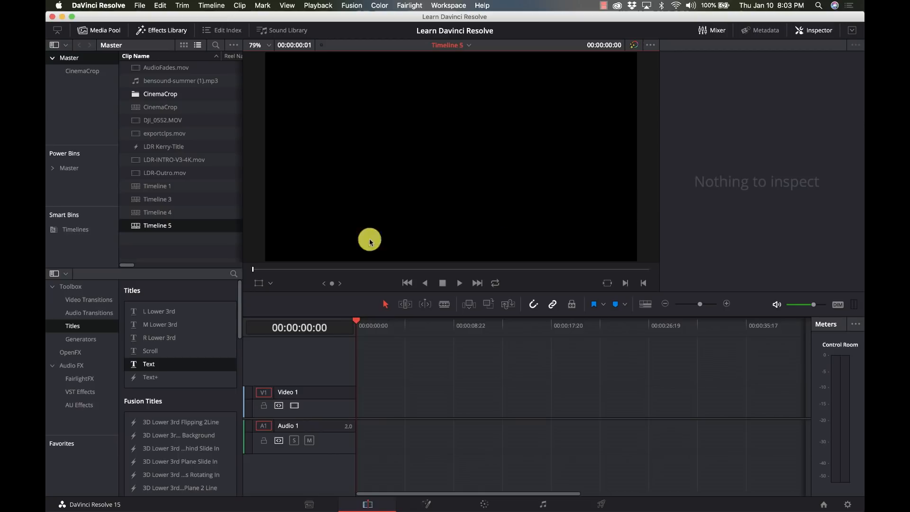
Add a Fusion Composition generator at the start of the Video 1 track and select it.
left_click(84, 339)
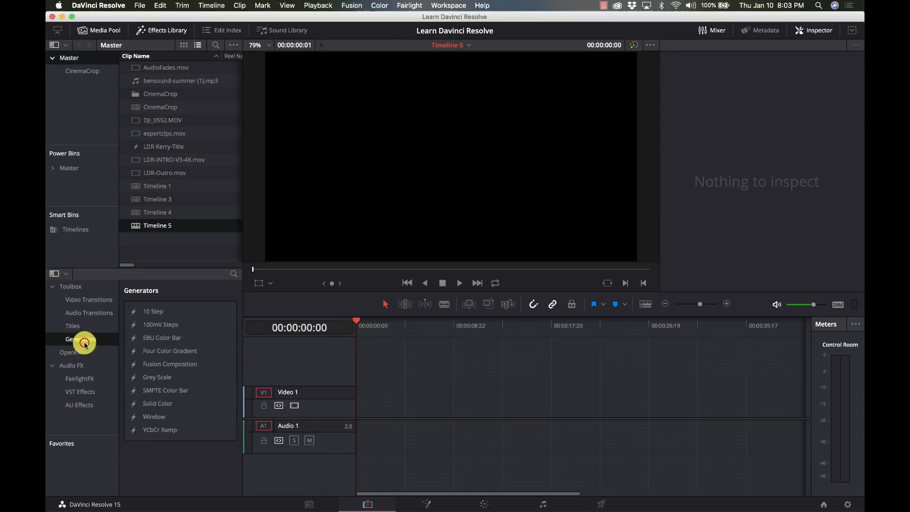
left_click_drag(183, 363, 360, 414)
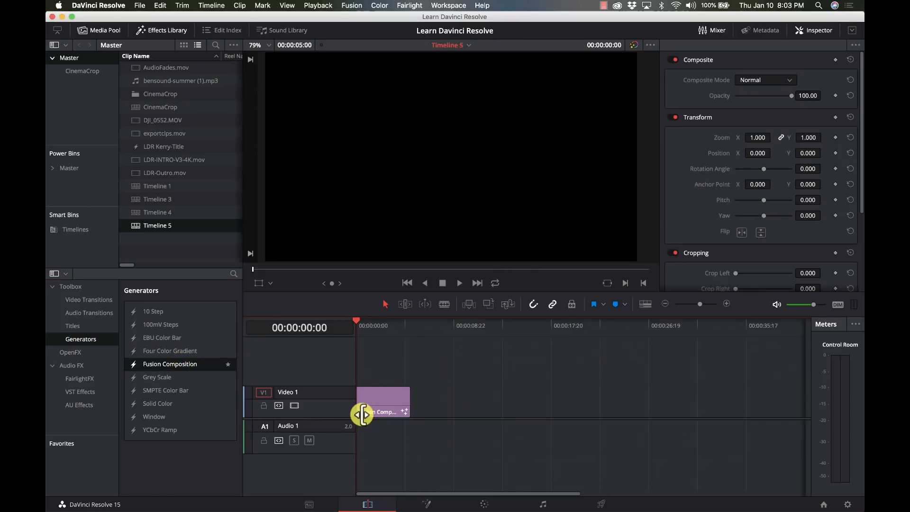
left_click(362, 414)
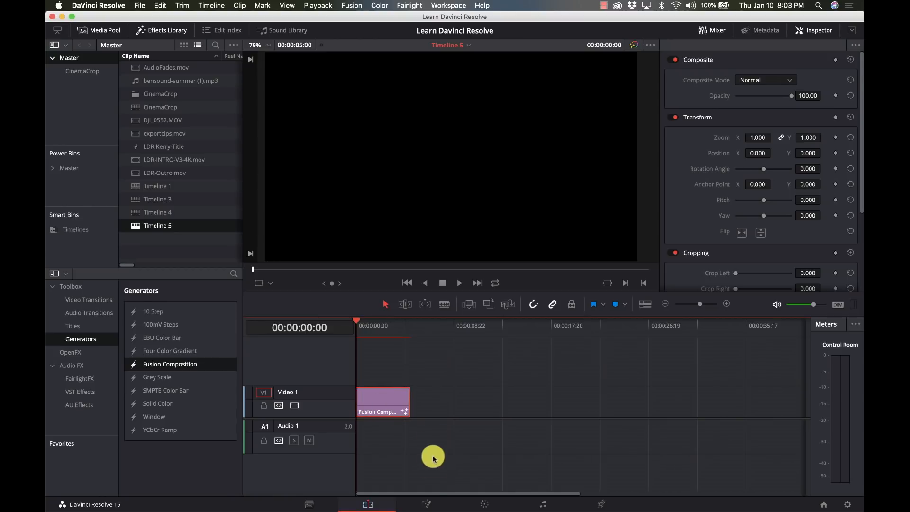
Open the Fusion Composition clip in Fusion and move its MediaOut1 node farther right in the node graph.
left_click(426, 505)
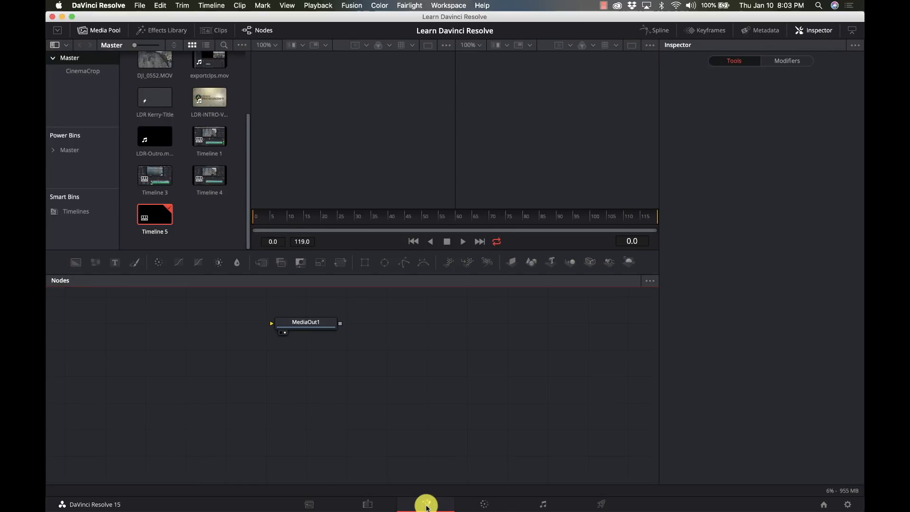
left_click_drag(310, 325, 485, 356)
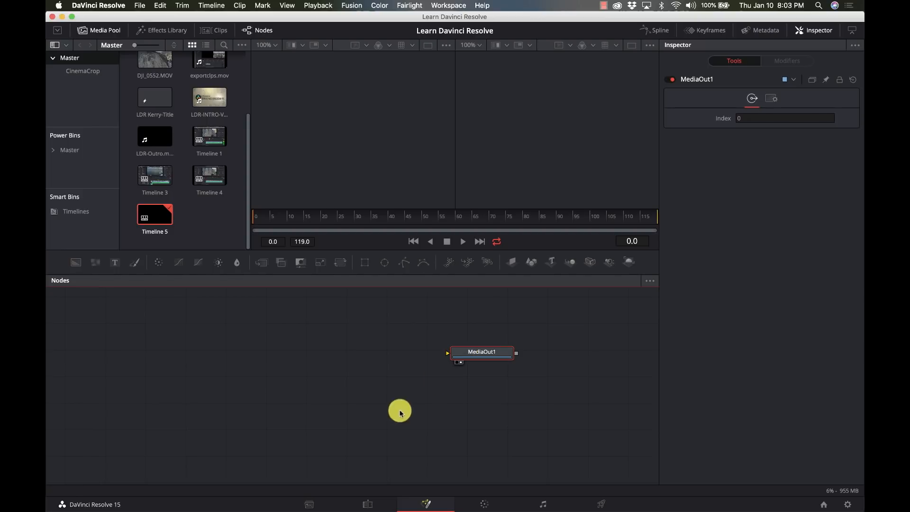
Back on the Edit page, place a DJI_0552.MOV excerpt ending at 00:00:03:10 on Video 1 after the Fusion Composition, and select it at 00:00:08:08.
left_click(374, 501)
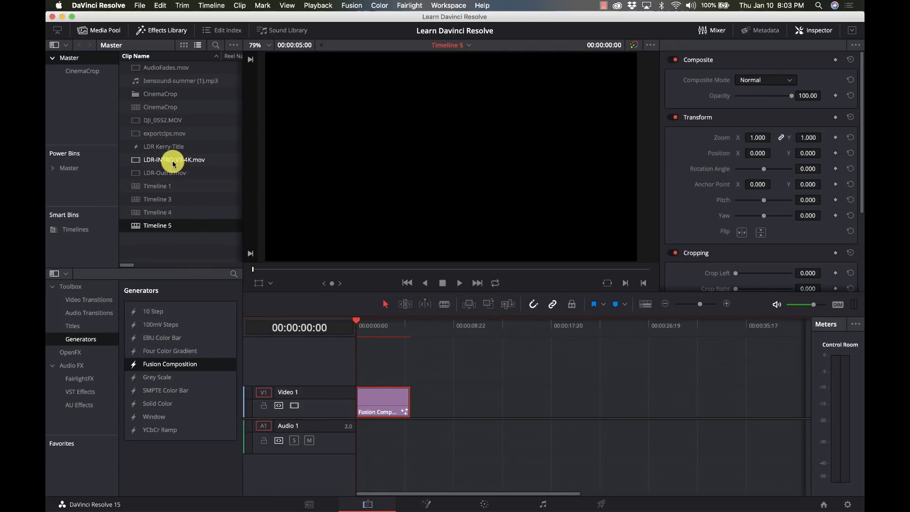
double_click(169, 120)
left_click(270, 270)
left_click_drag(289, 220, 429, 411)
left_click(447, 330)
left_click(448, 401)
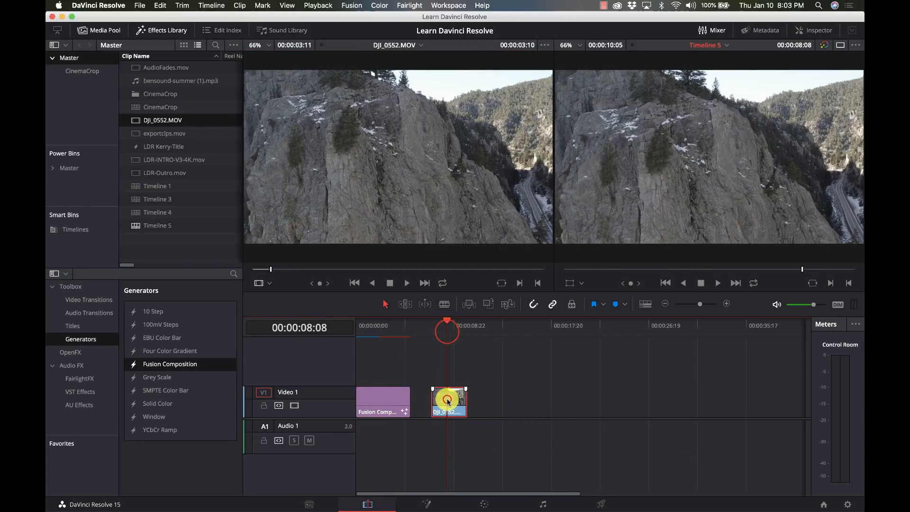
Open the DJI_0552.MOV clip in Fusion, move MediaIn1 closer to MediaOut1, and inspect the MediaOut1 node's details.
left_click(426, 507)
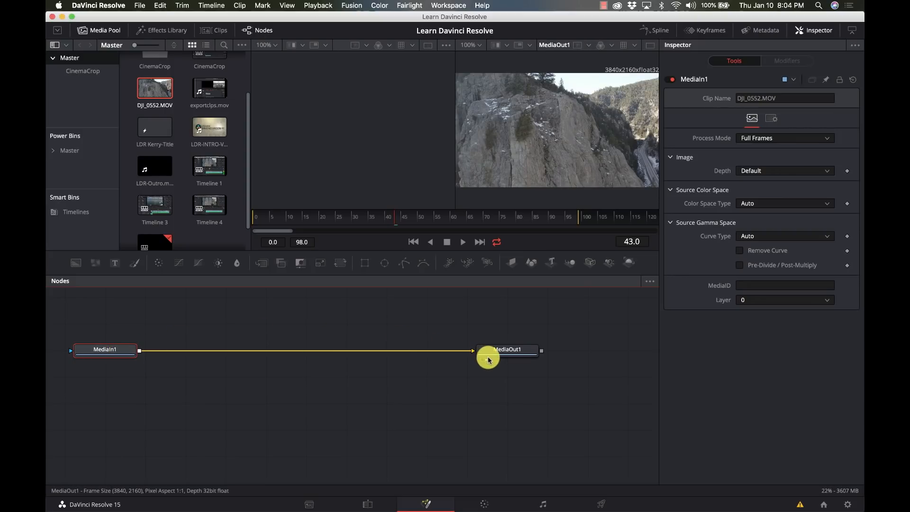
left_click_drag(93, 349, 237, 352)
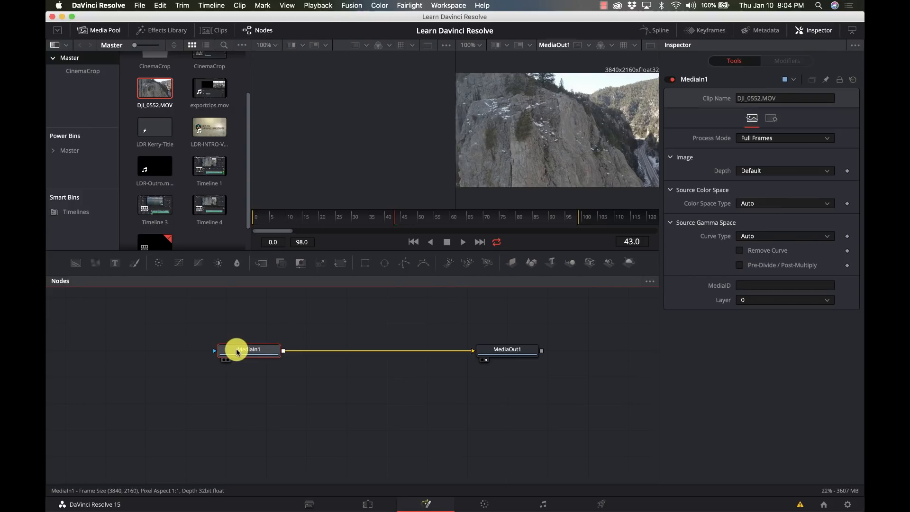
left_click(524, 350)
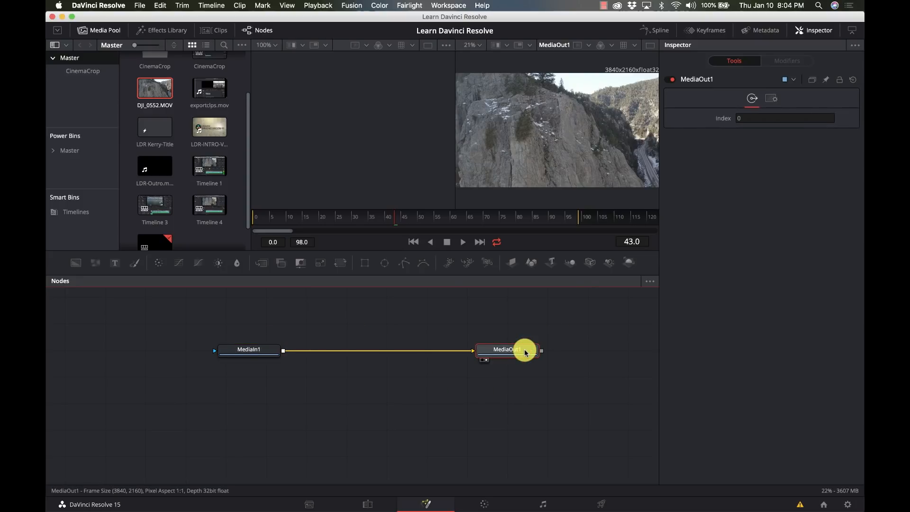
mouse_move(484, 351)
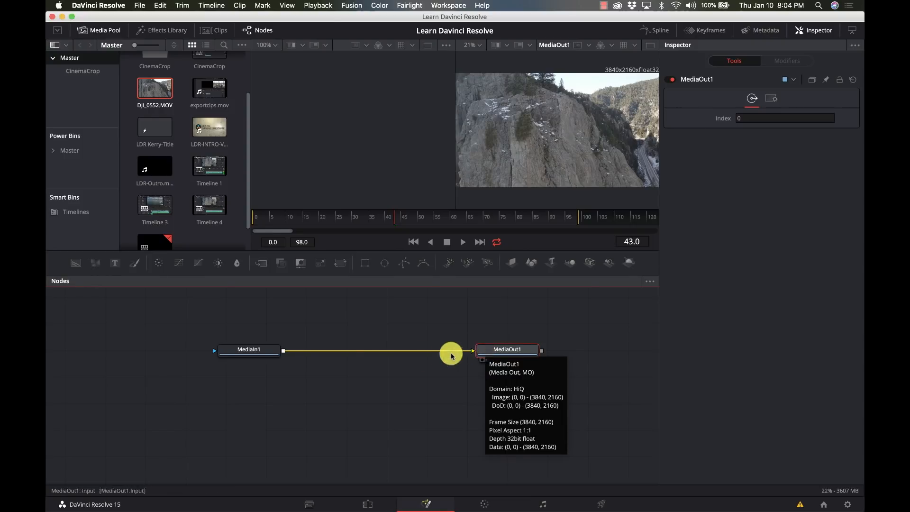
Reopen the Fusion Composition clip in Fusion with the playhead at 00:00:02:04, and move its MediaOut1 node farther right and down.
left_click(367, 504)
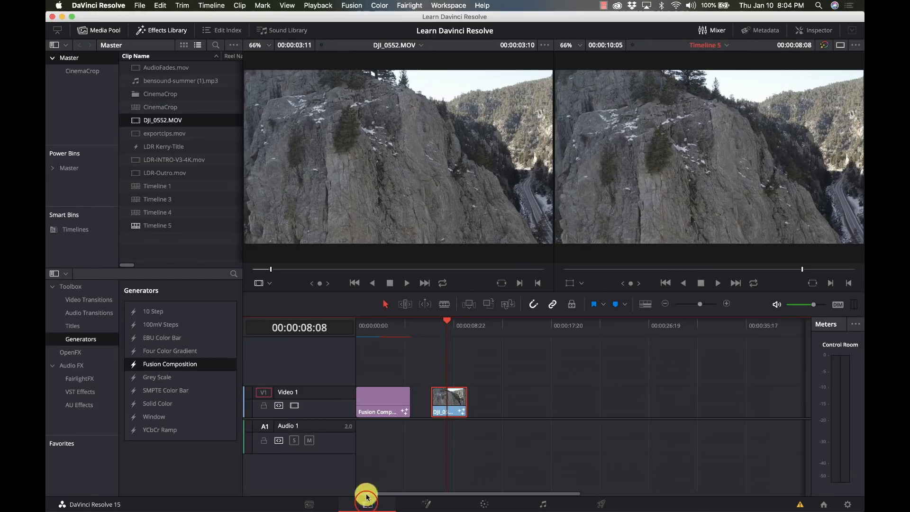
left_click(447, 403)
left_click(378, 397)
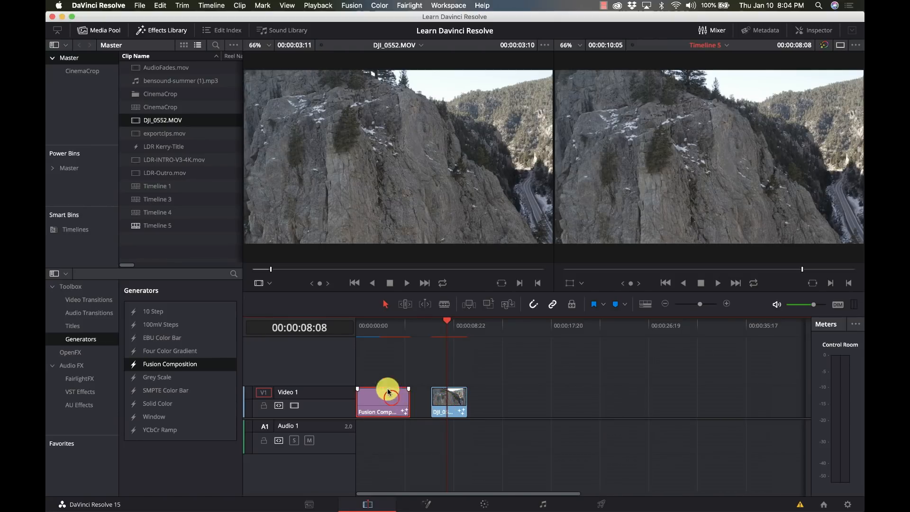
left_click(380, 331)
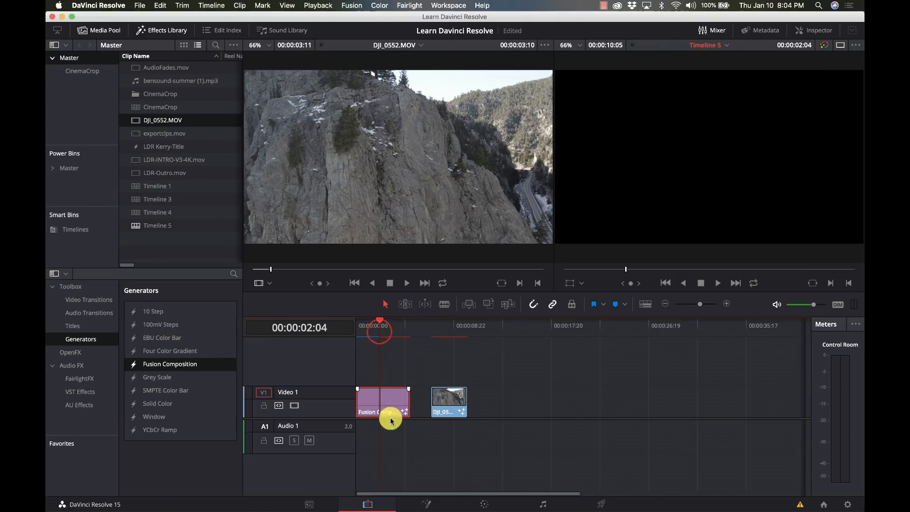
left_click(427, 505)
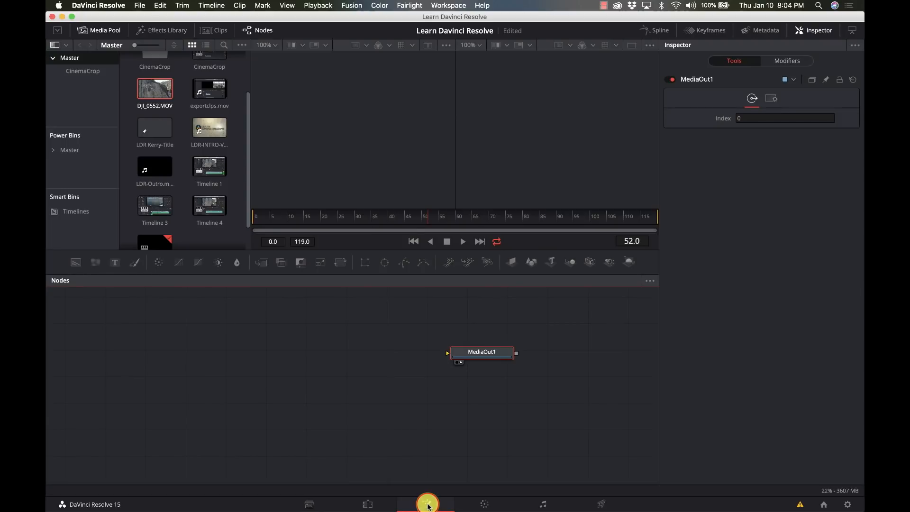
left_click_drag(479, 349, 536, 371)
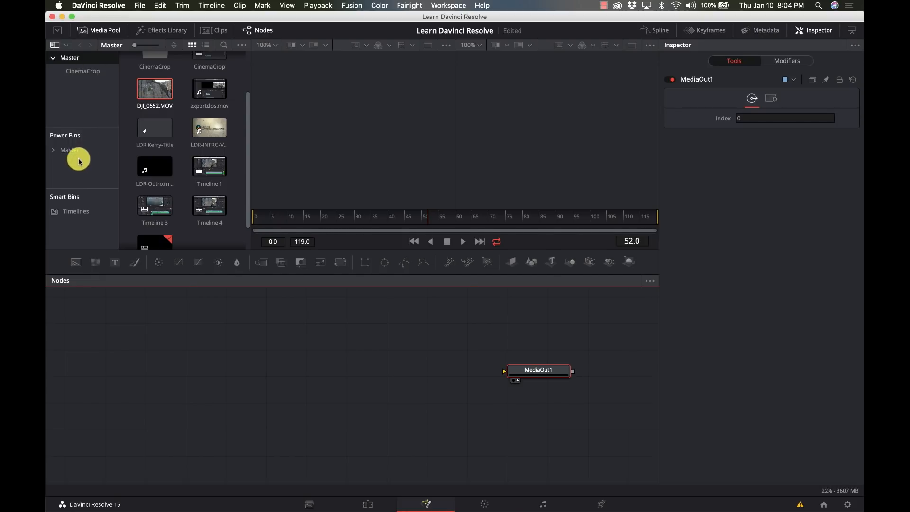
Look through the clips in the Media Pool, and replace it with the Effects Library.
scroll(197, 90, "up", 2)
scroll(197, 93, "down", 3)
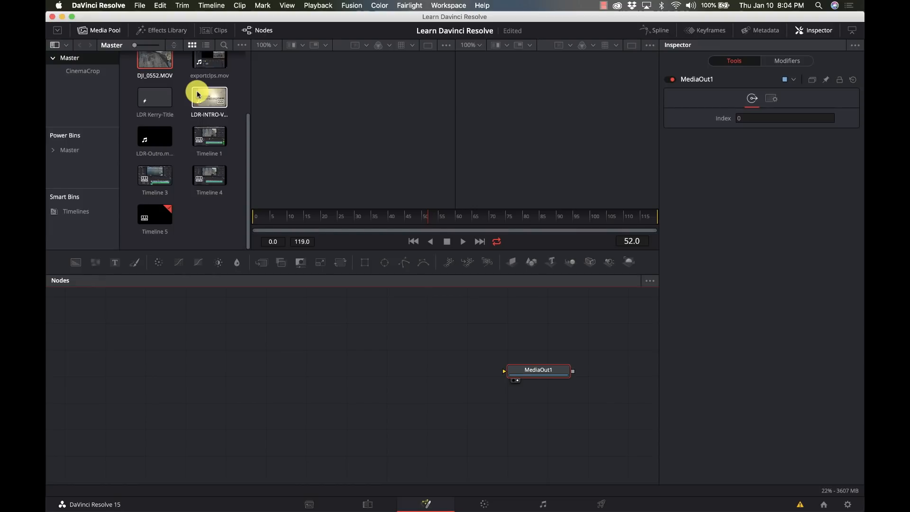
scroll(197, 94, "up", 4)
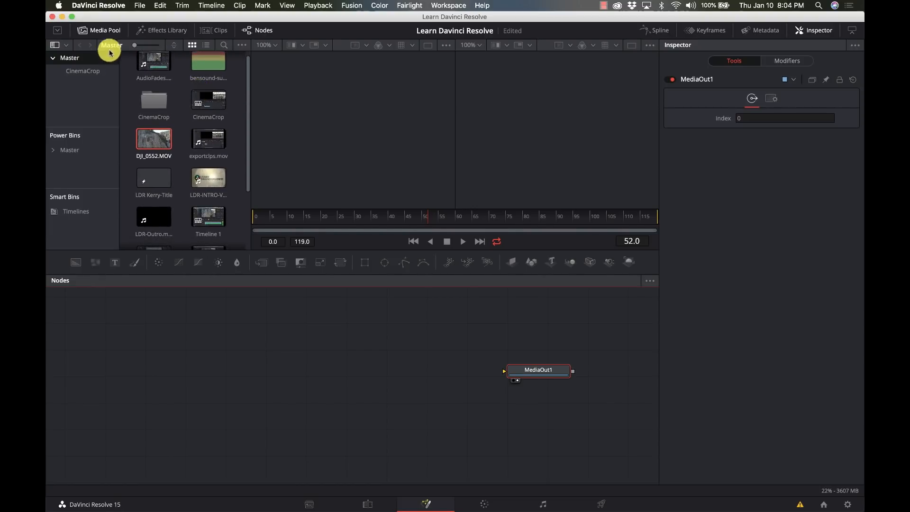
left_click(104, 31)
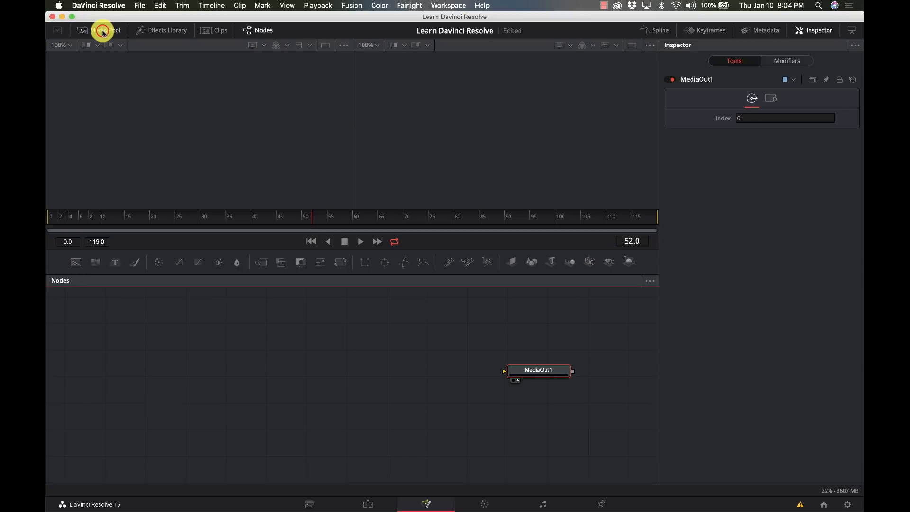
left_click(167, 31)
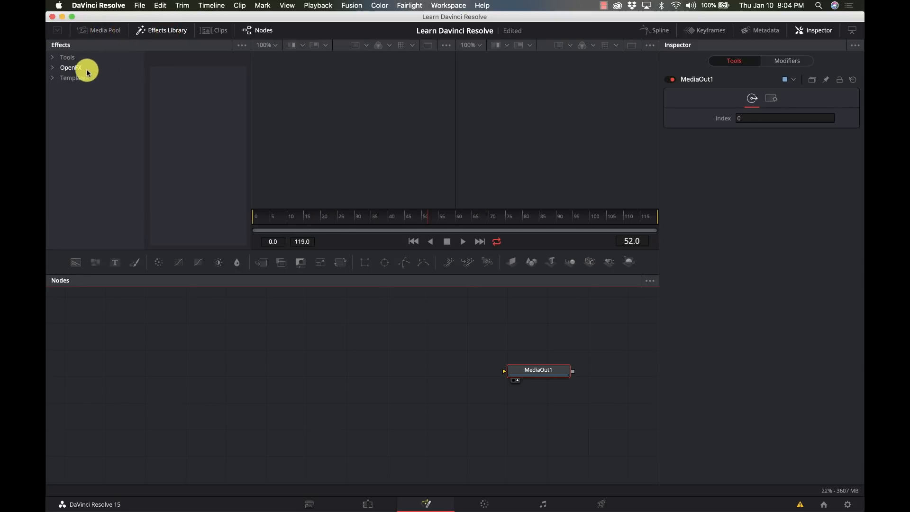
Expand the Tools effects and examine the full list of 3D tools.
left_click(53, 59)
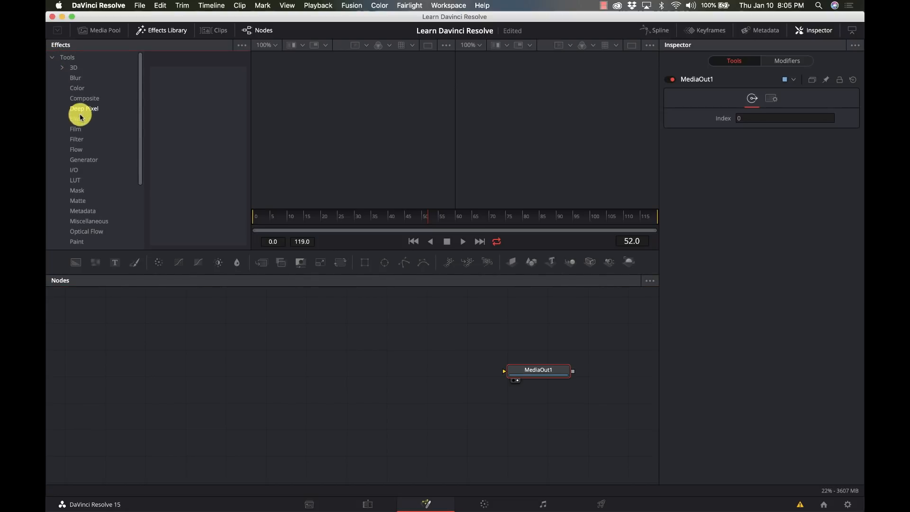
left_click(74, 67)
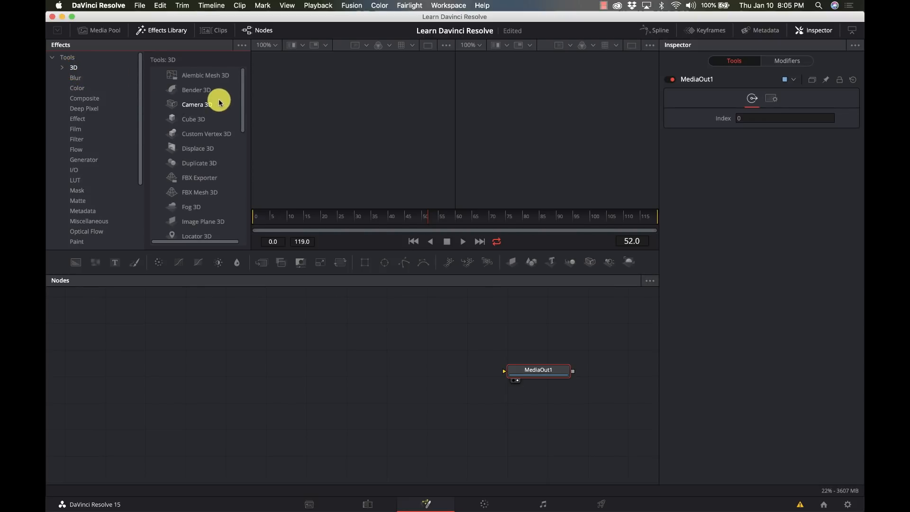
scroll(218, 99, "down", 4)
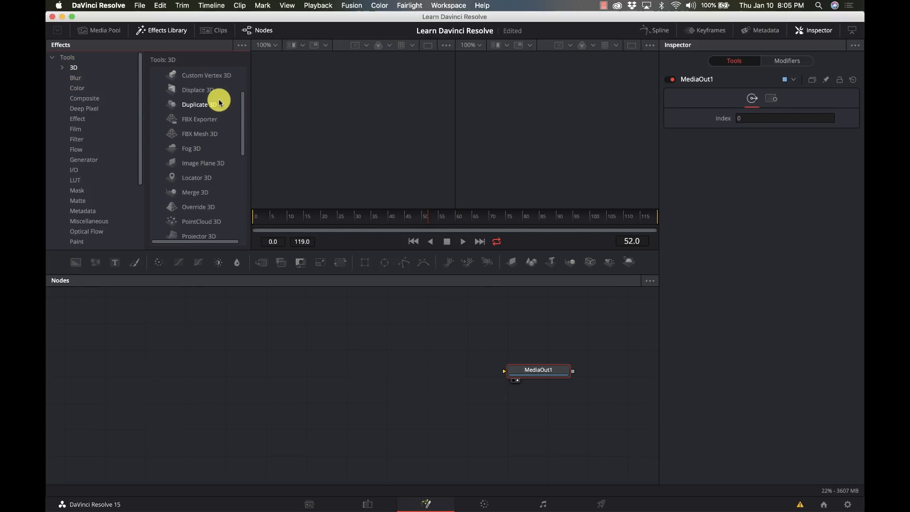
left_click_drag(241, 130, 239, 222)
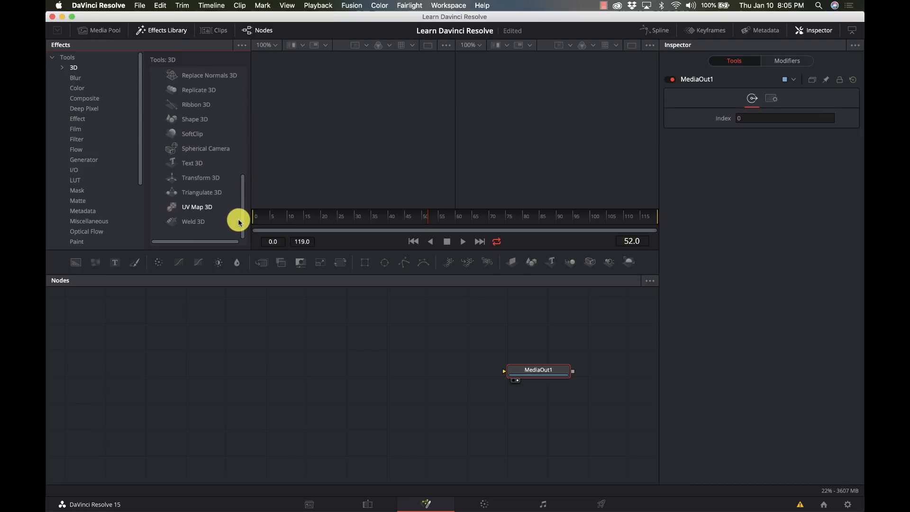
Examine the tools in the Blur, Composite, Deep Pixel, Effect, Film and Filter categories.
left_click(78, 79)
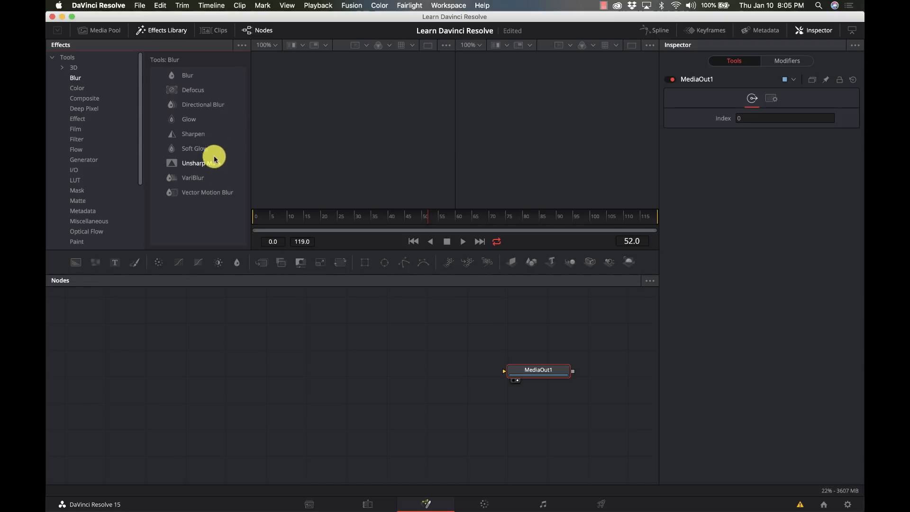
left_click(86, 102)
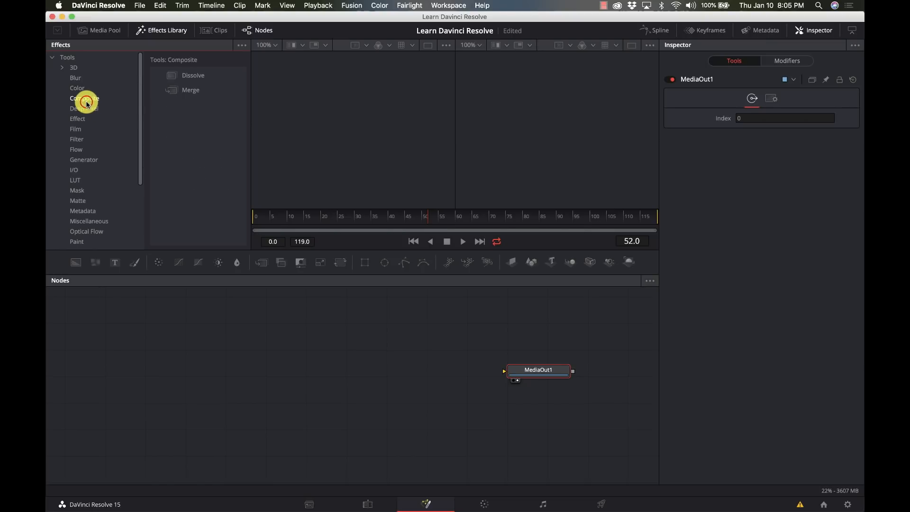
left_click(93, 109)
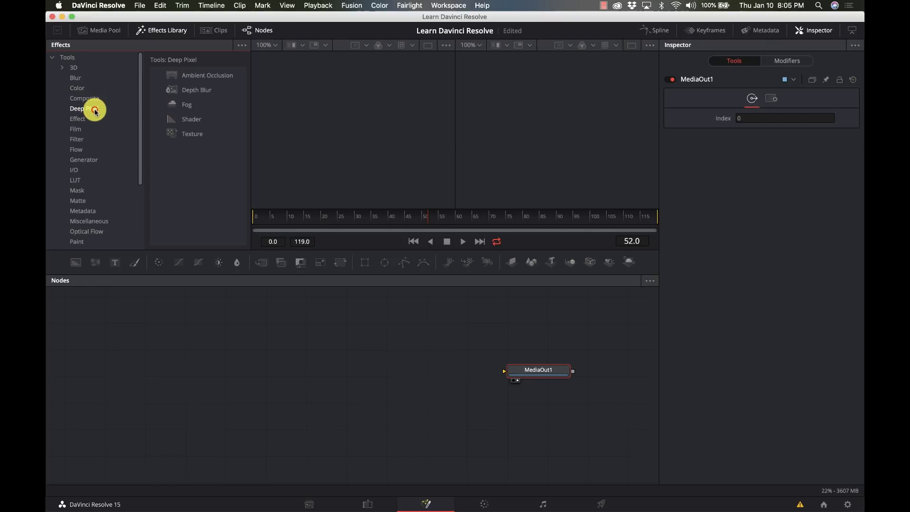
left_click(81, 119)
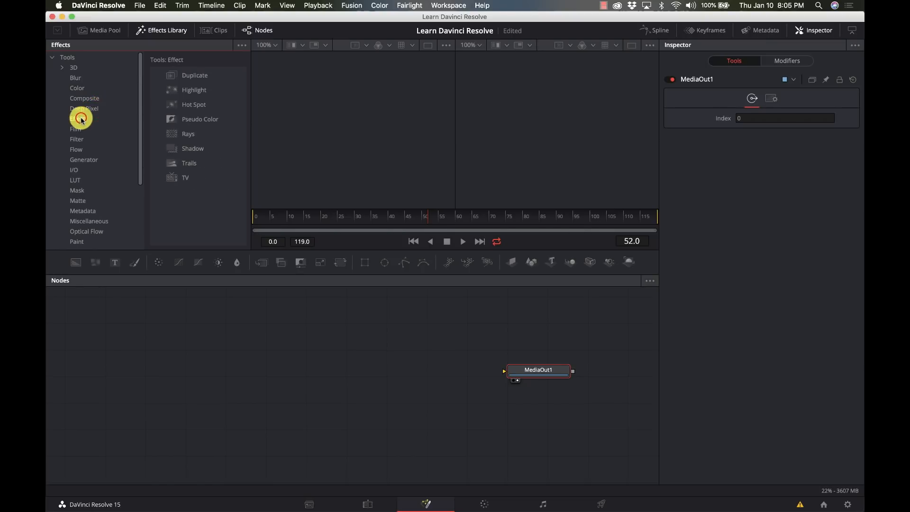
left_click(78, 129)
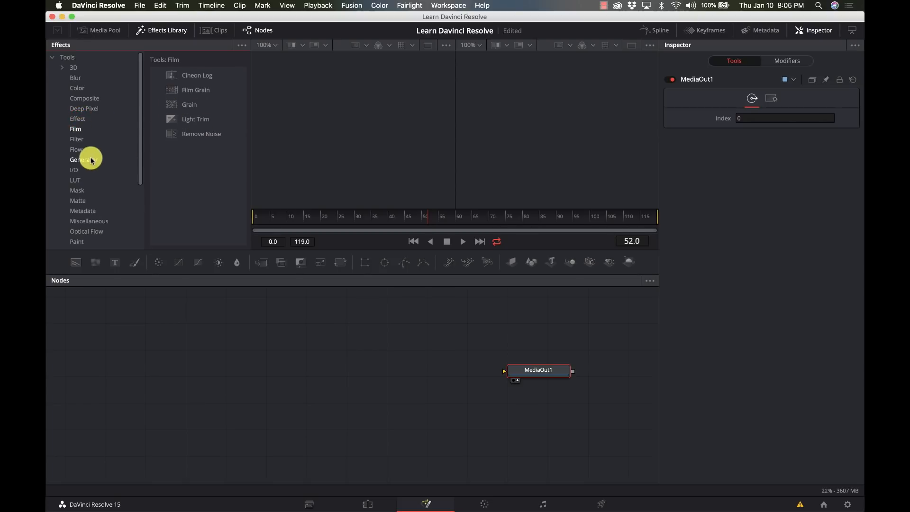
left_click(78, 141)
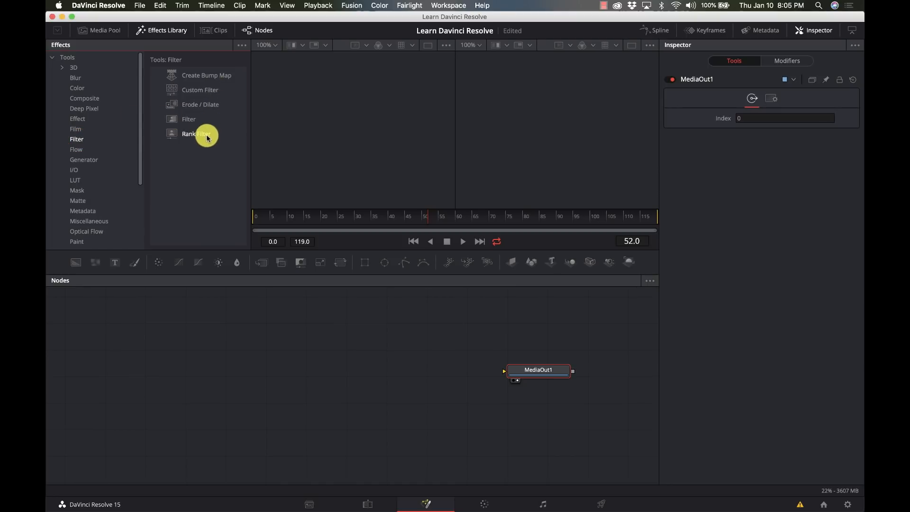
Examine the tools in the Flow, Generator, I/O, LUT, Mask, Matte and Metadata categories.
left_click(73, 149)
left_click(96, 160)
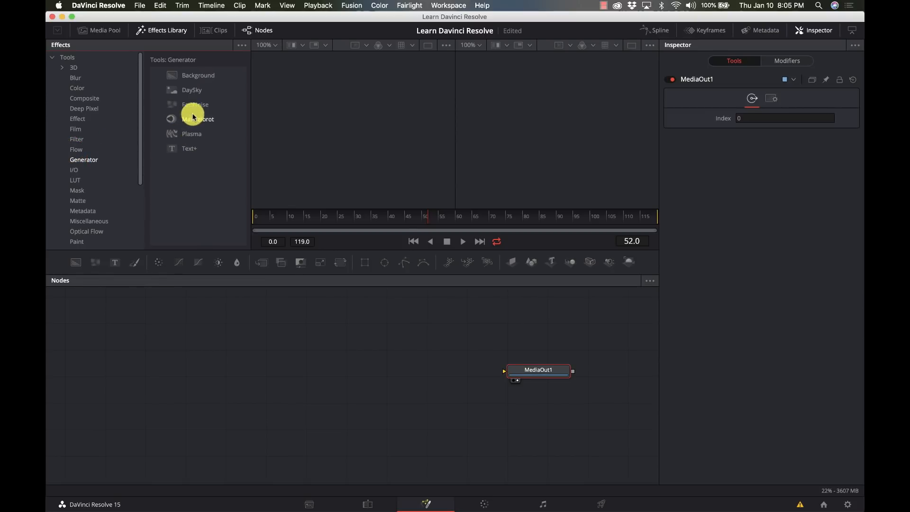
left_click(85, 170)
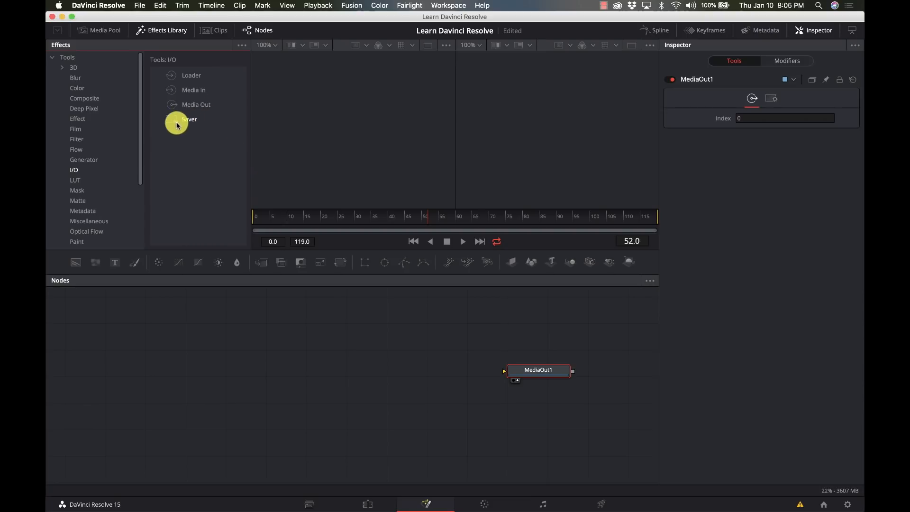
left_click(79, 180)
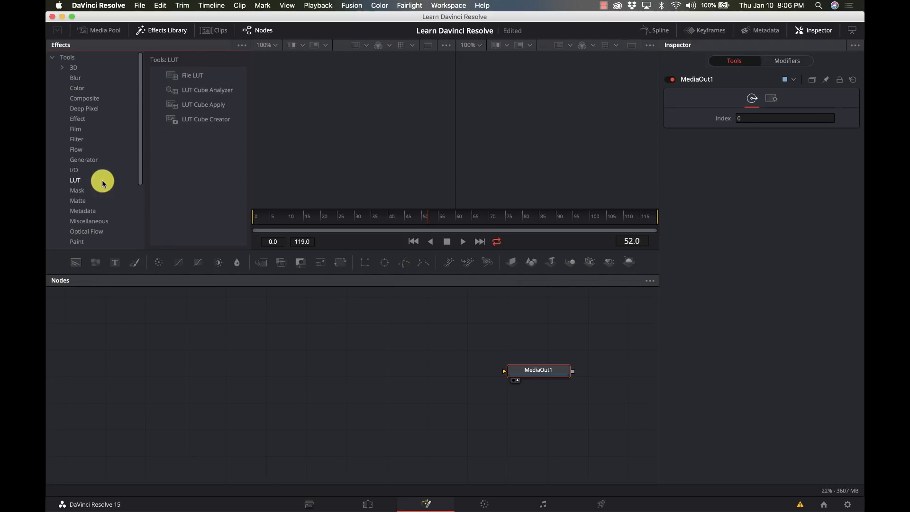
left_click(78, 191)
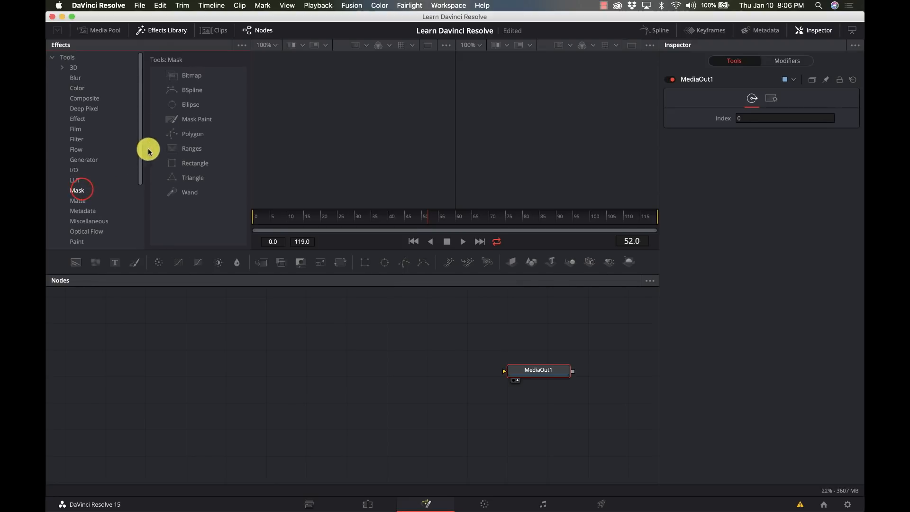
left_click(95, 202)
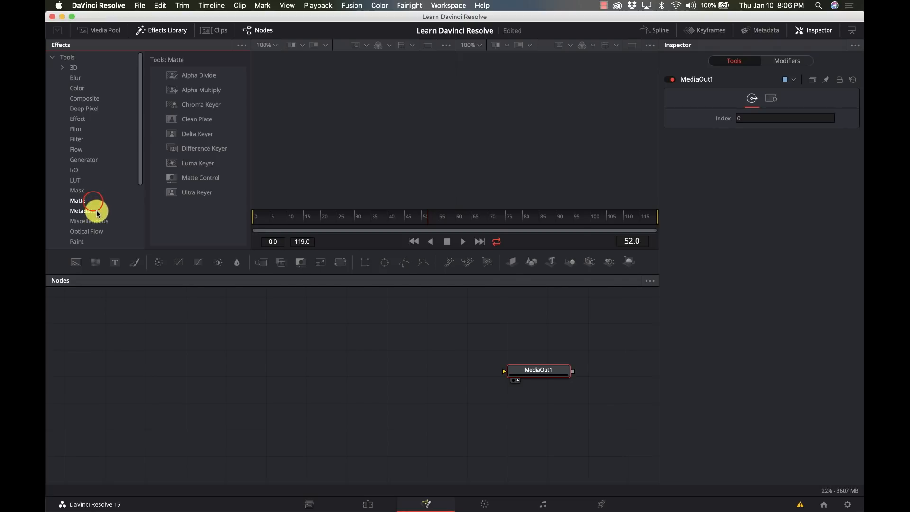
left_click(97, 214)
Examine the tools in the Miscellaneous, Optical Flow, Paint and Particles categories, going through the full particle list.
scroll(97, 210, "down", 4)
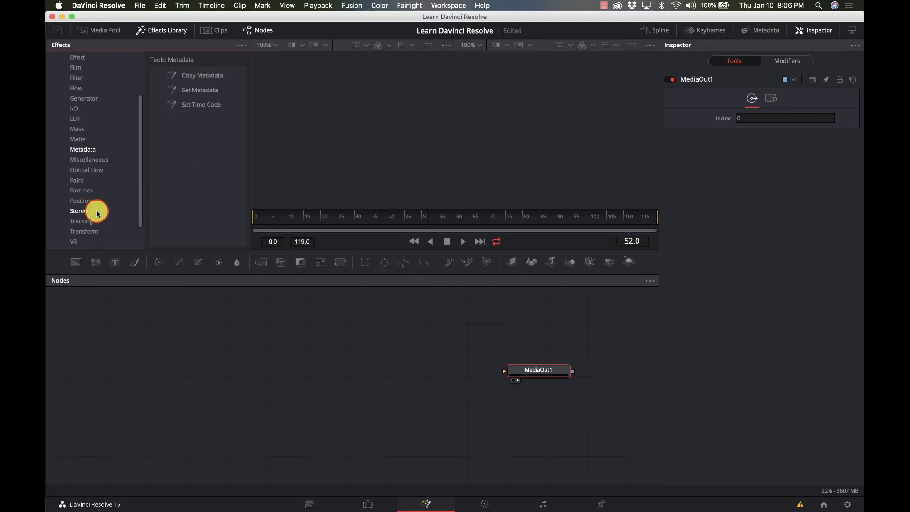
left_click(107, 151)
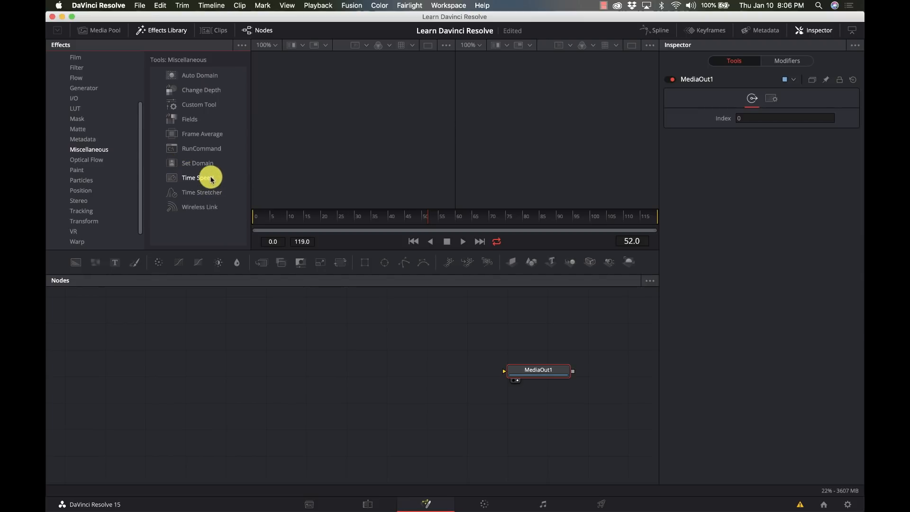
left_click(94, 160)
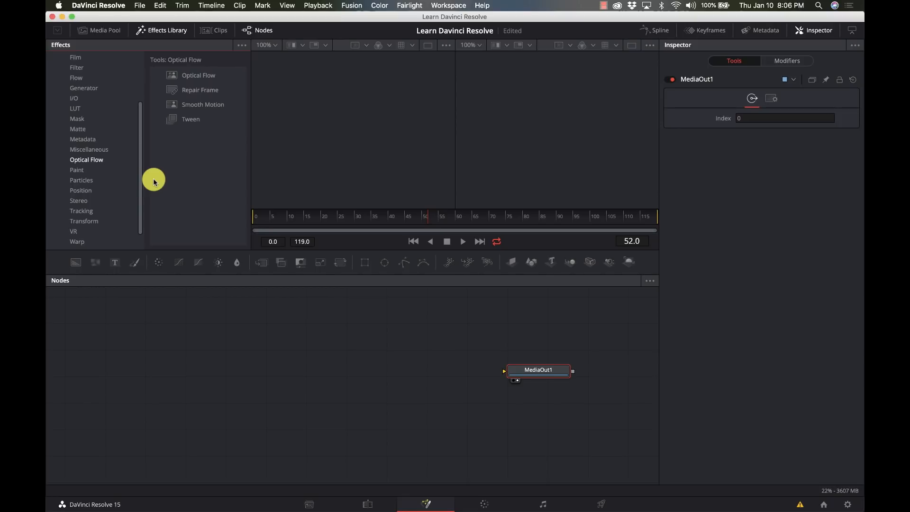
left_click(91, 172)
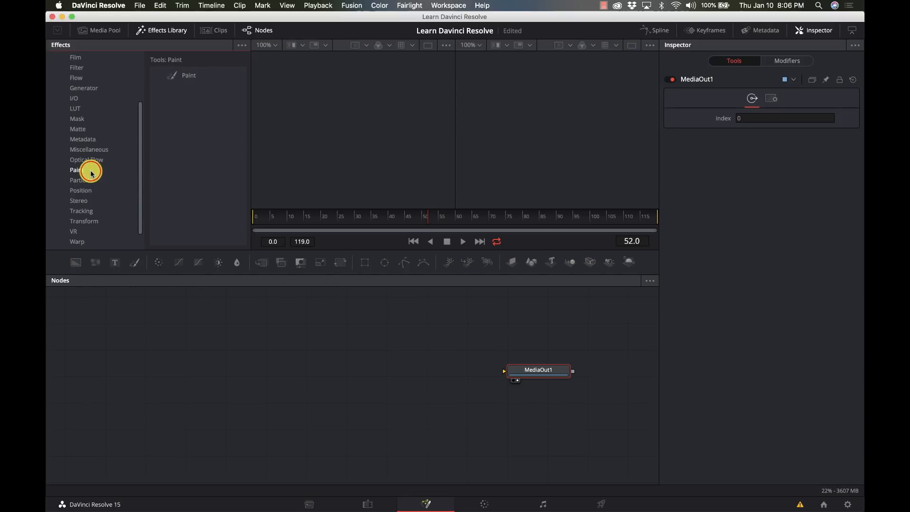
left_click(90, 180)
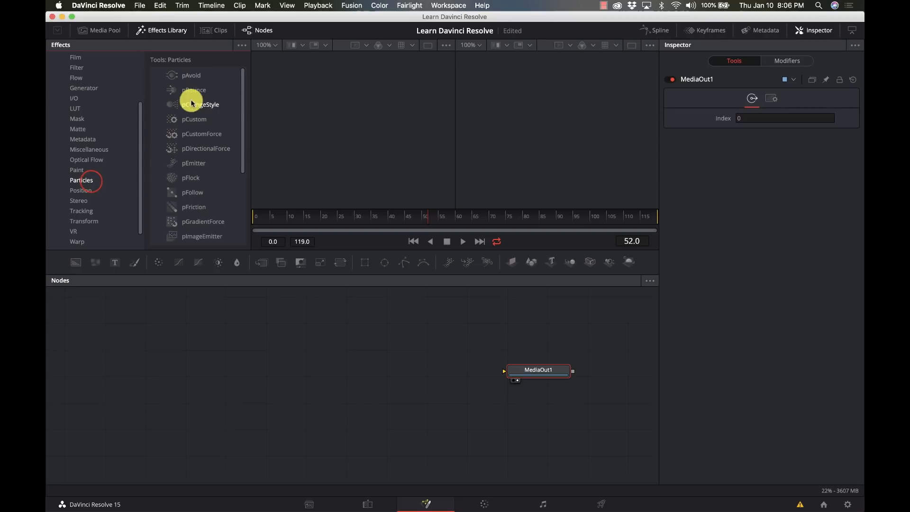
scroll(195, 146, "down", 6)
scroll(197, 151, "up", 6)
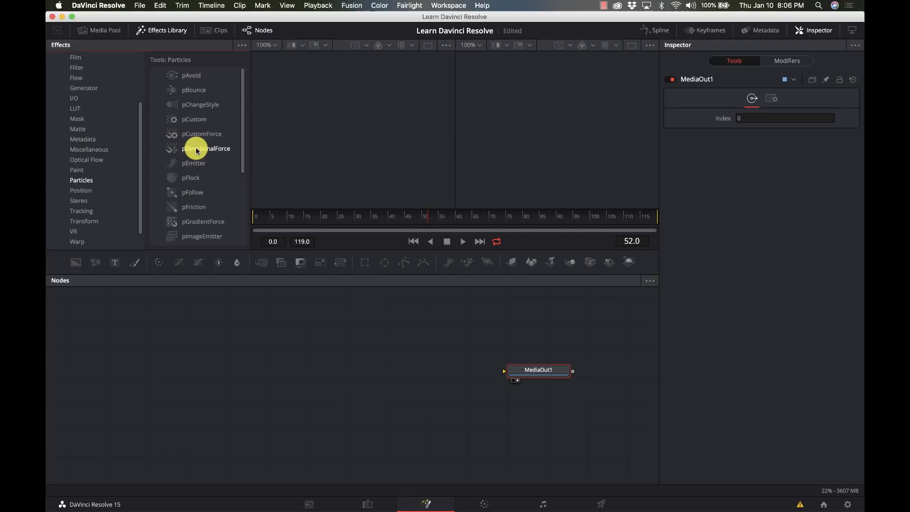
Examine the tools in the Position, Stereo, Tracking, Transform and Warp categories.
left_click(94, 190)
left_click(87, 200)
scroll(106, 183, "down", 2)
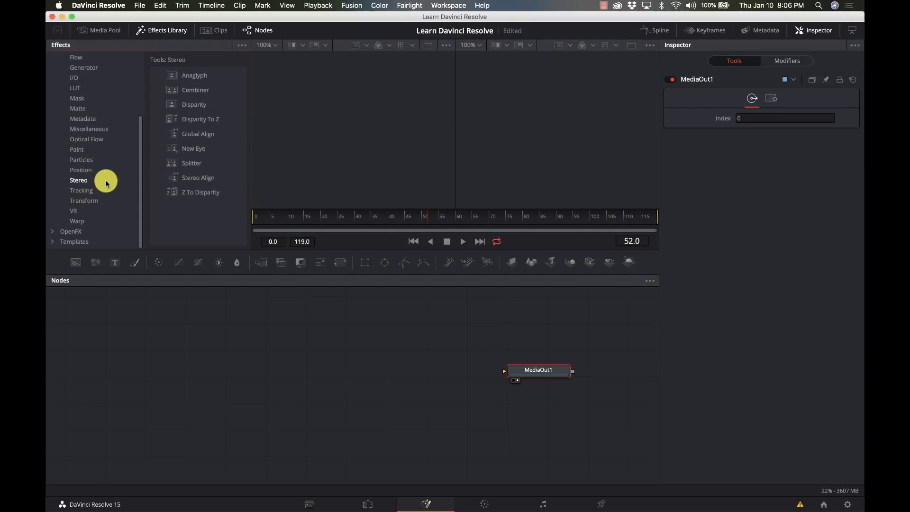
left_click(95, 189)
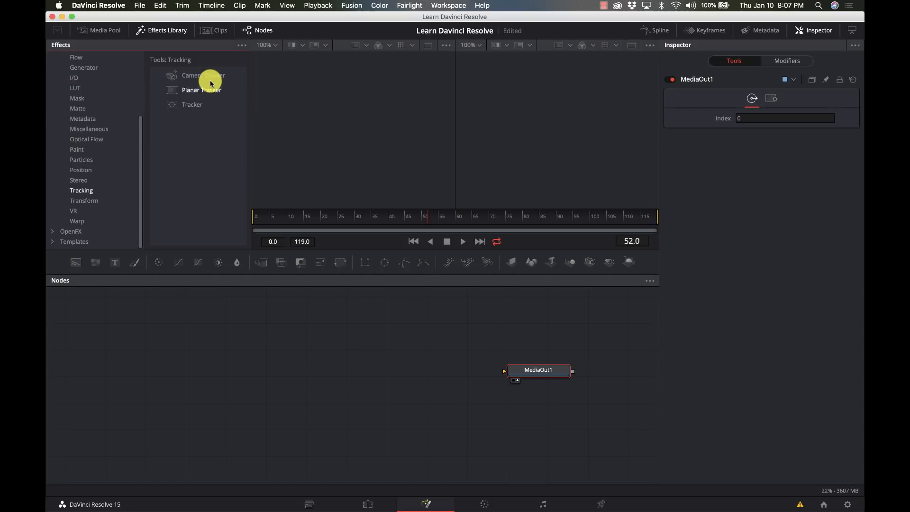
left_click(94, 201)
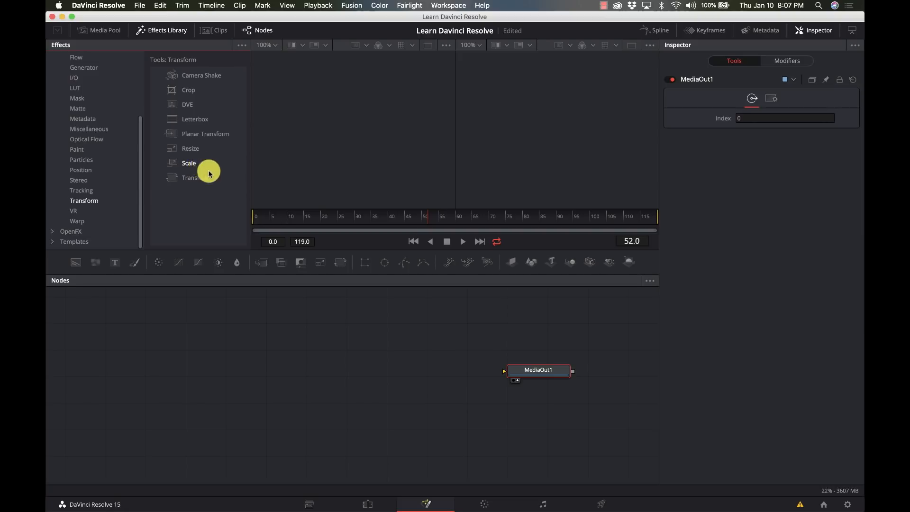
left_click(91, 221)
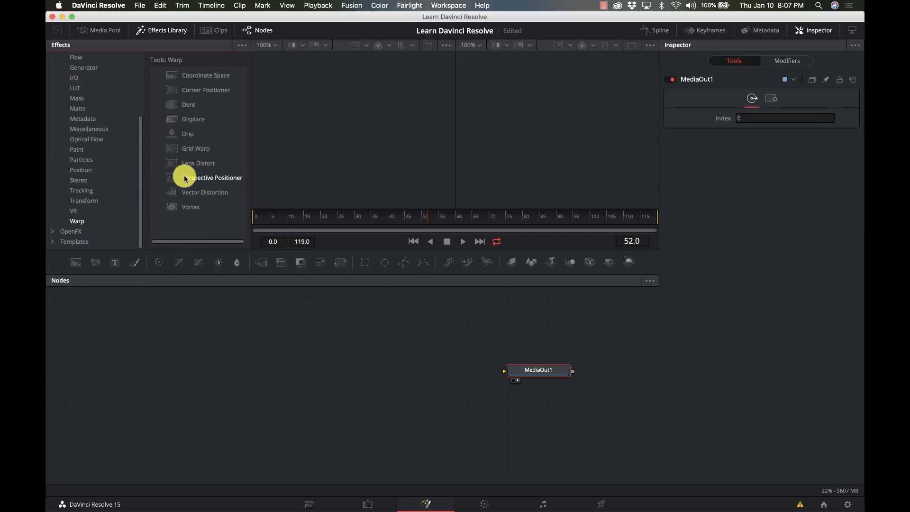
Collapse the Tools effects, expand OpenFX and look through its list of categories.
scroll(96, 91, "up", 5)
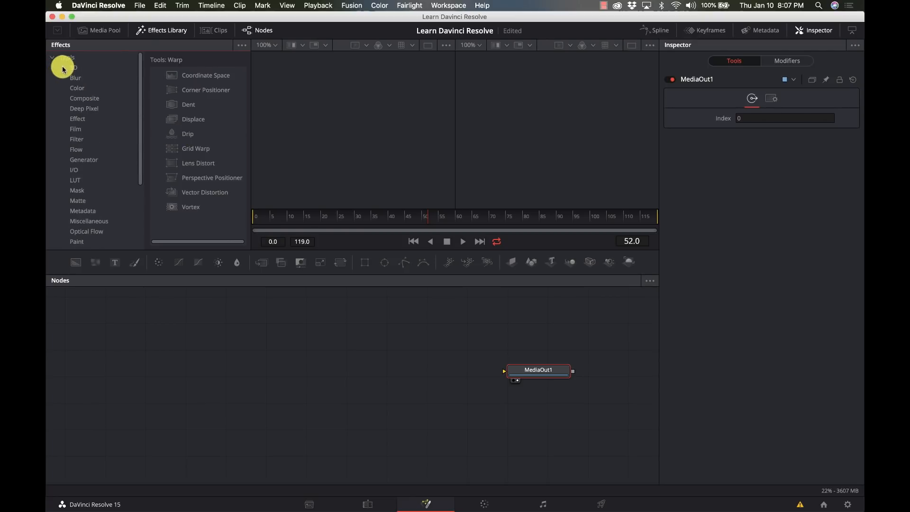
left_click(55, 61)
left_click(54, 67)
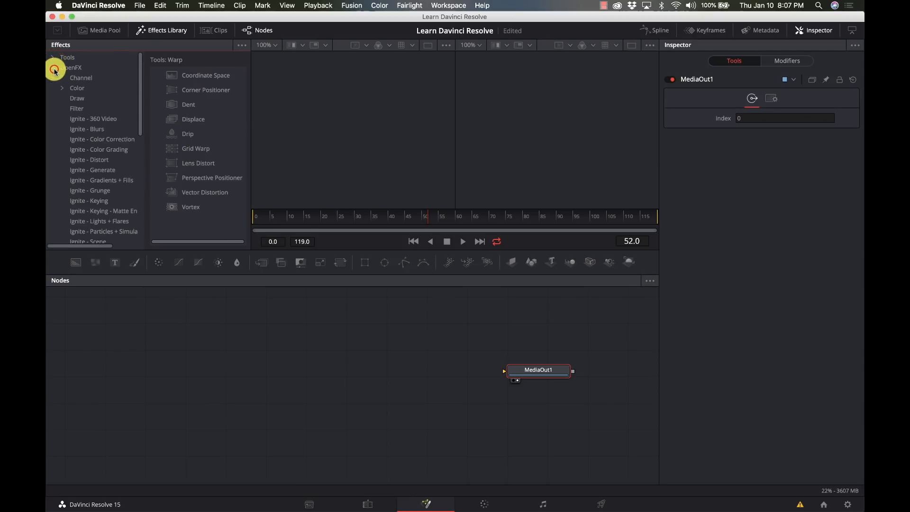
scroll(122, 153, "down", 5)
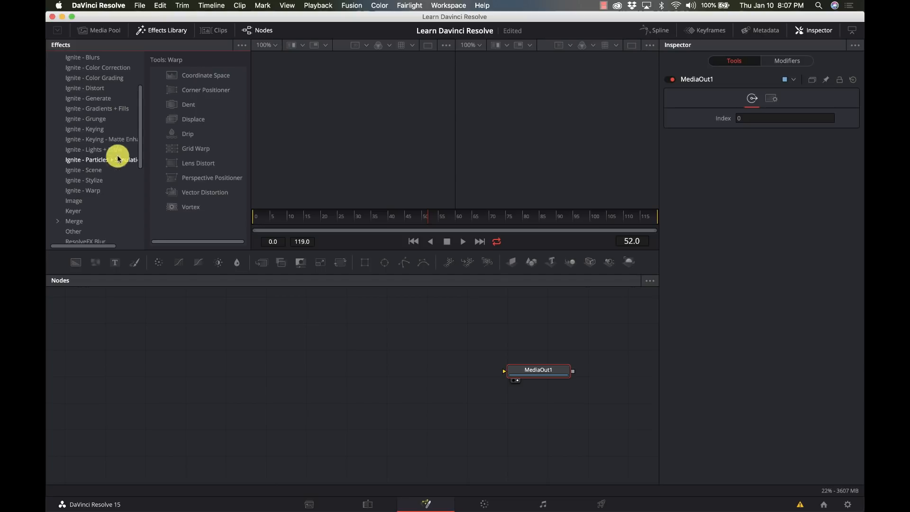
scroll(124, 201, "down", 3)
scroll(126, 201, "down", 3)
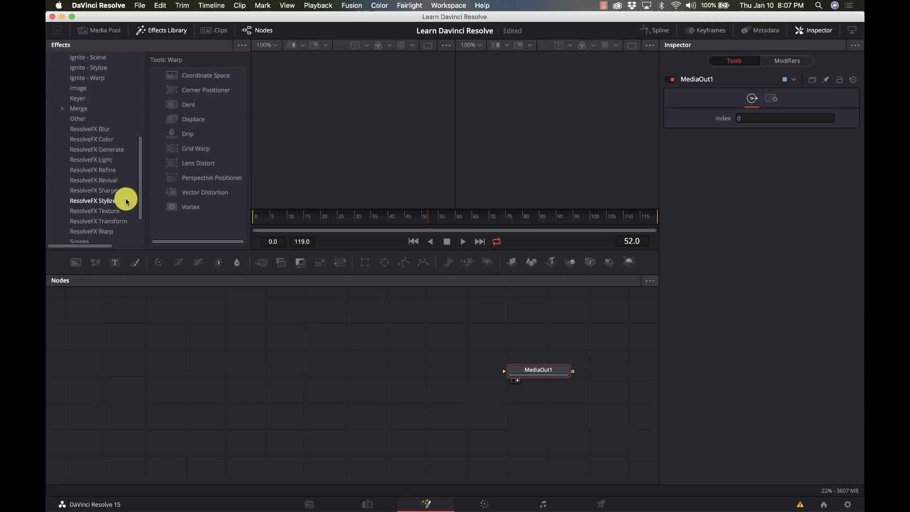
Examine the effects in the ResolveFX Sharpen, Stylize, Texture, Transform and Warp categories.
left_click(118, 171)
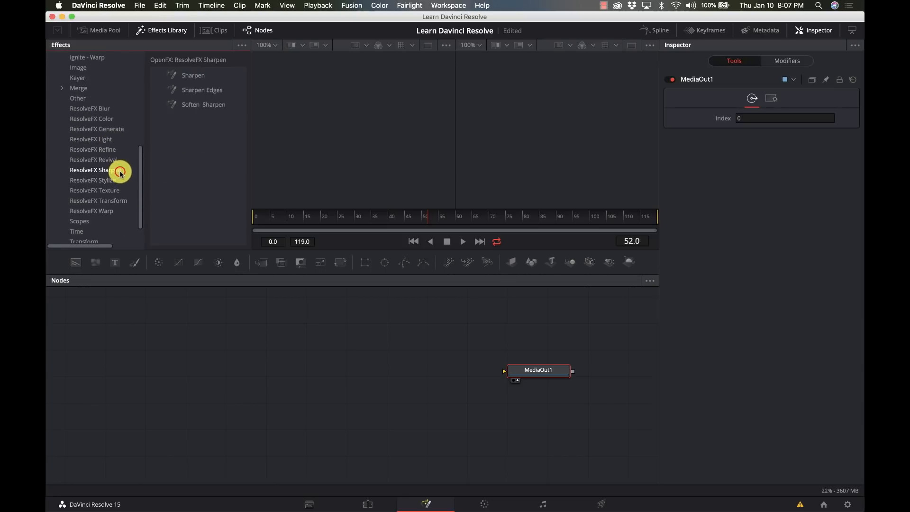
left_click(114, 179)
left_click(119, 189)
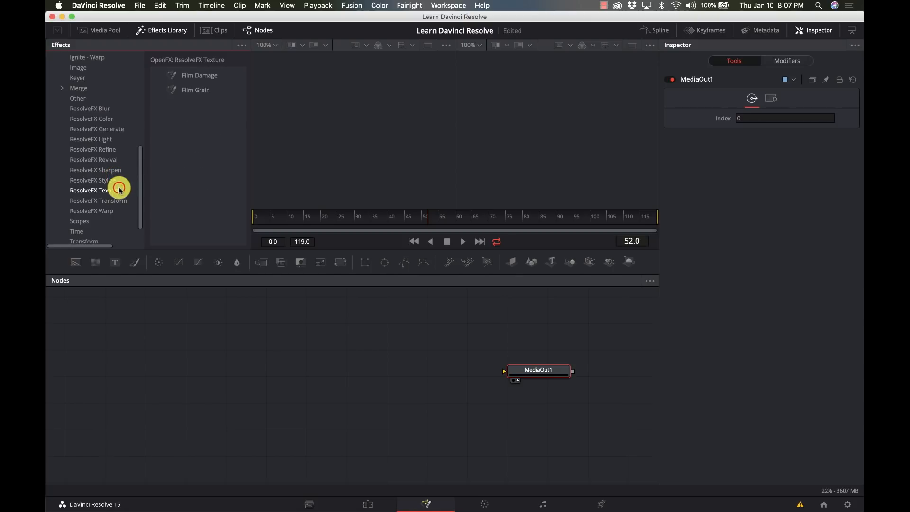
left_click(119, 199)
left_click(112, 210)
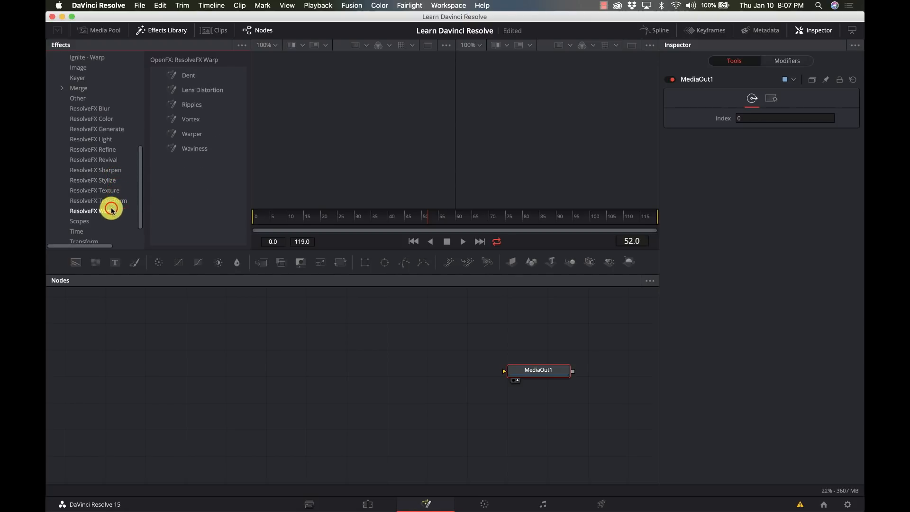
Collapse OpenFX, expand Templates and look through the full list of Backgrounds templates.
scroll(118, 156, "up", 8)
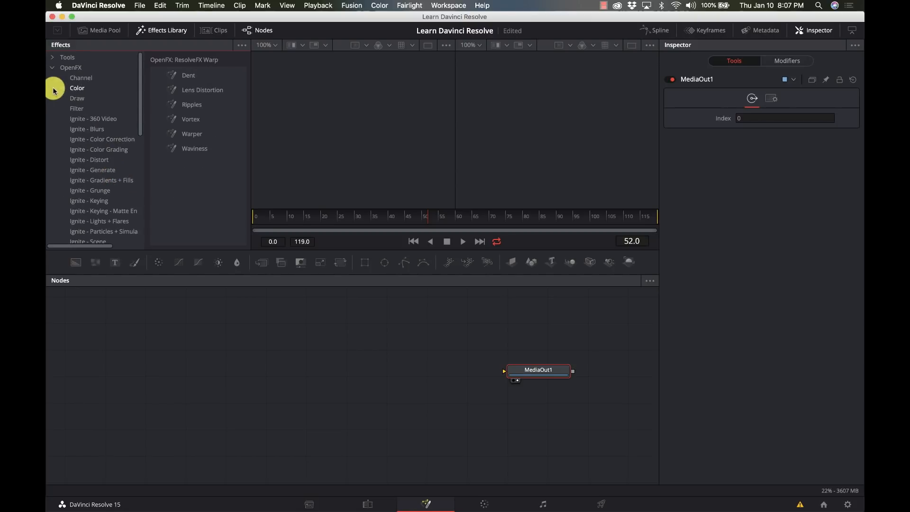
left_click(53, 67)
left_click(62, 78)
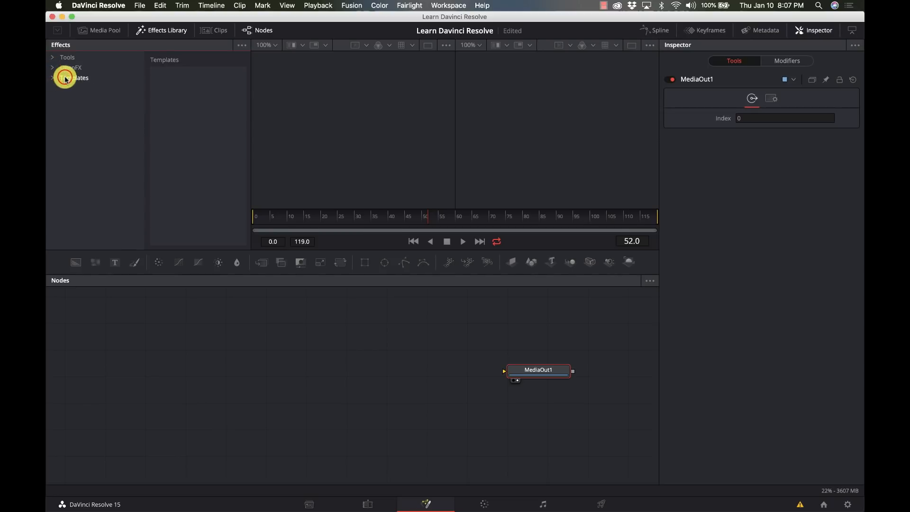
left_click(52, 78)
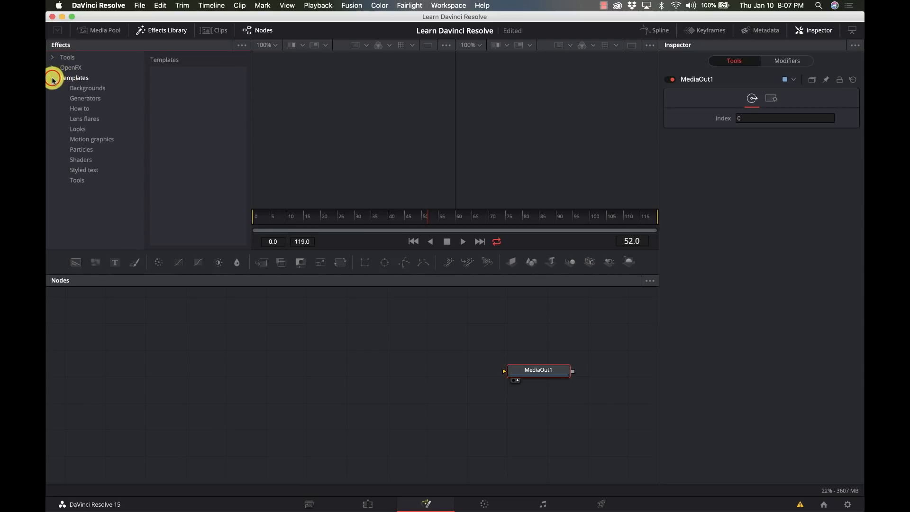
left_click(90, 88)
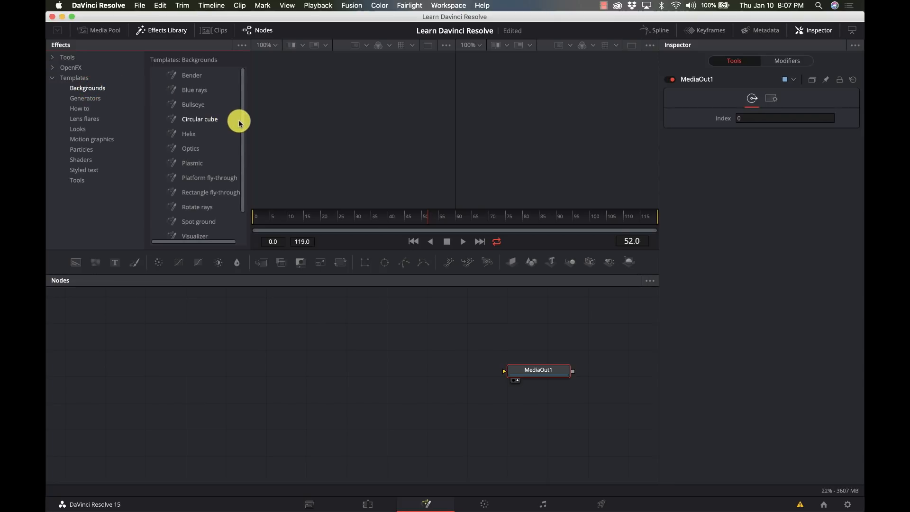
scroll(225, 168, "down", 2)
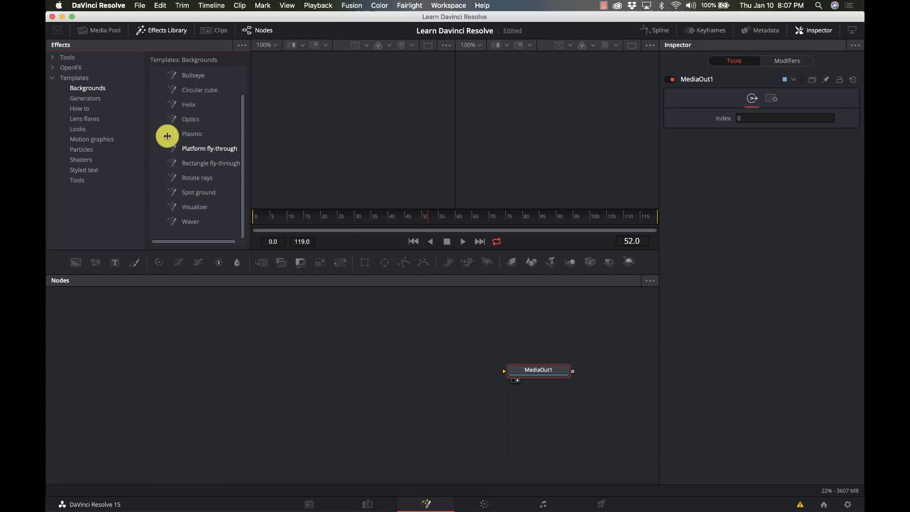
Examine the Generators, Lens flares, Looks and Motion graphics templates.
left_click(99, 101)
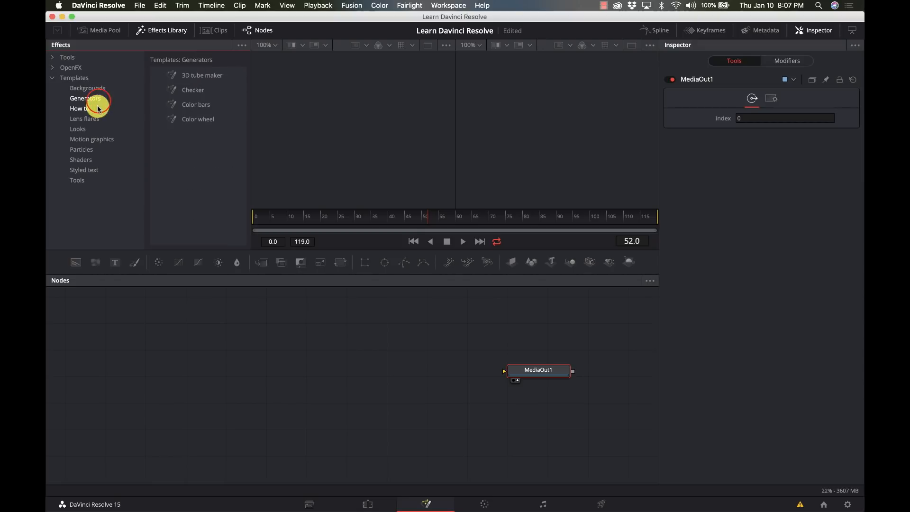
left_click(99, 119)
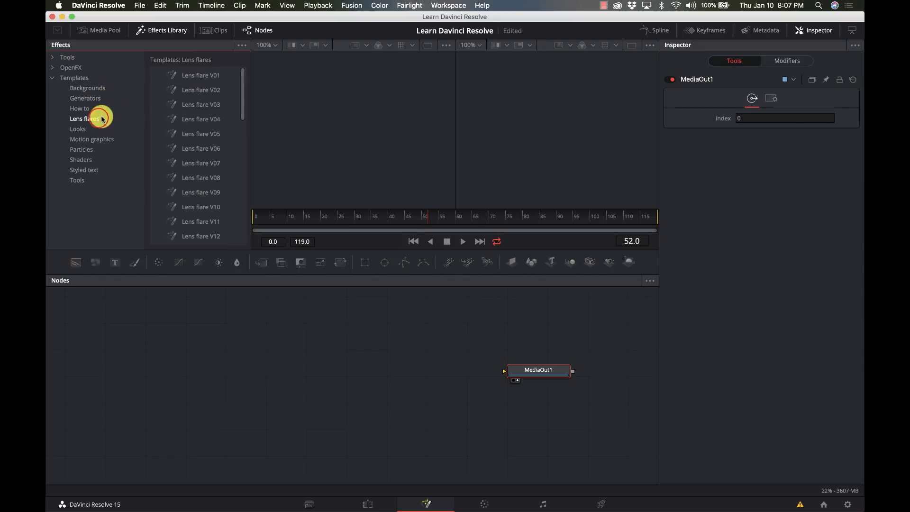
scroll(198, 169, "down", 5)
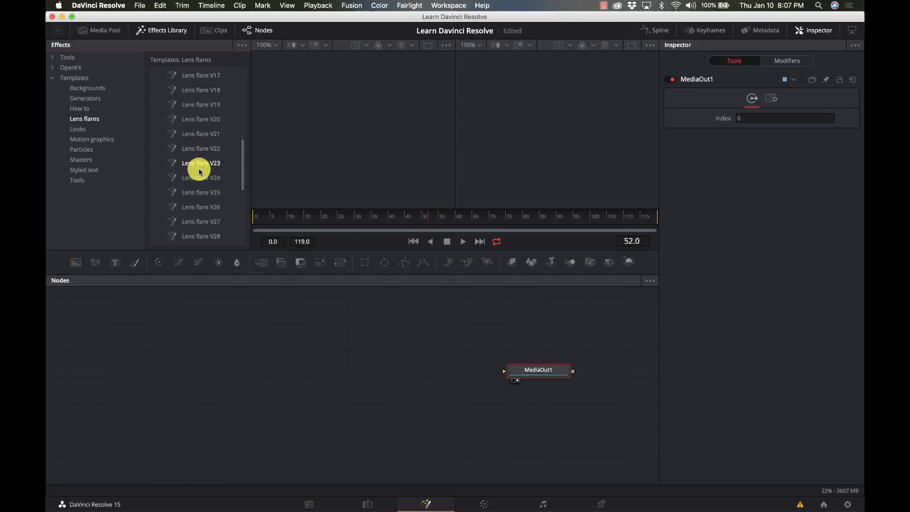
left_click(81, 129)
left_click(90, 140)
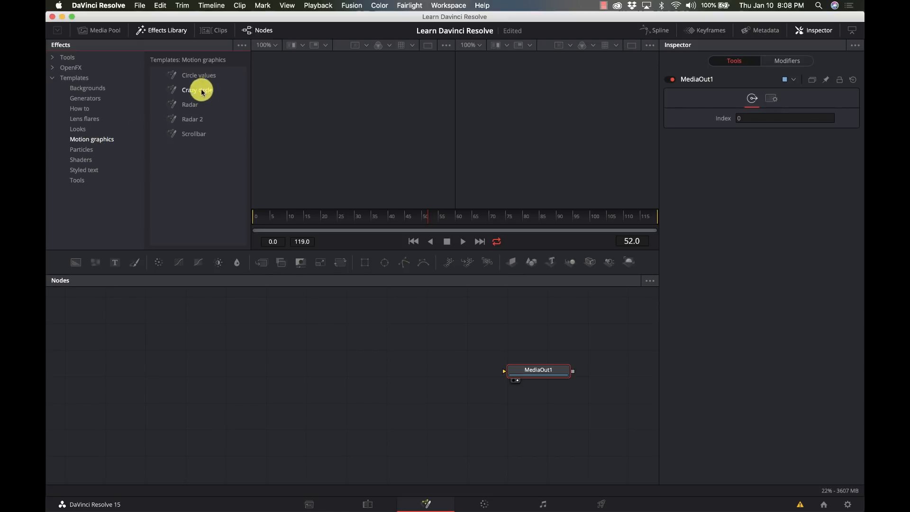
Look through the Particles templates and add the Fireworks template to the node graph, to the left of MediaOut1.
left_click(91, 151)
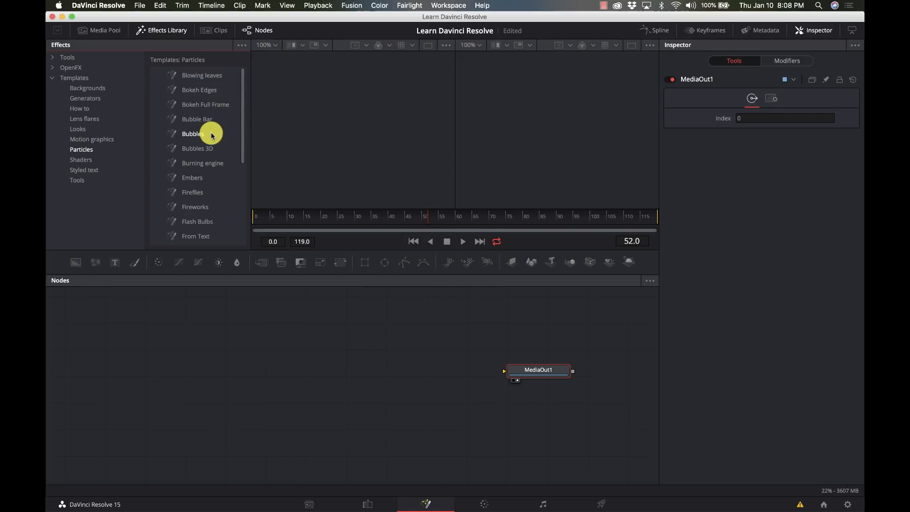
scroll(211, 135, "down", 2)
scroll(211, 136, "down", 2)
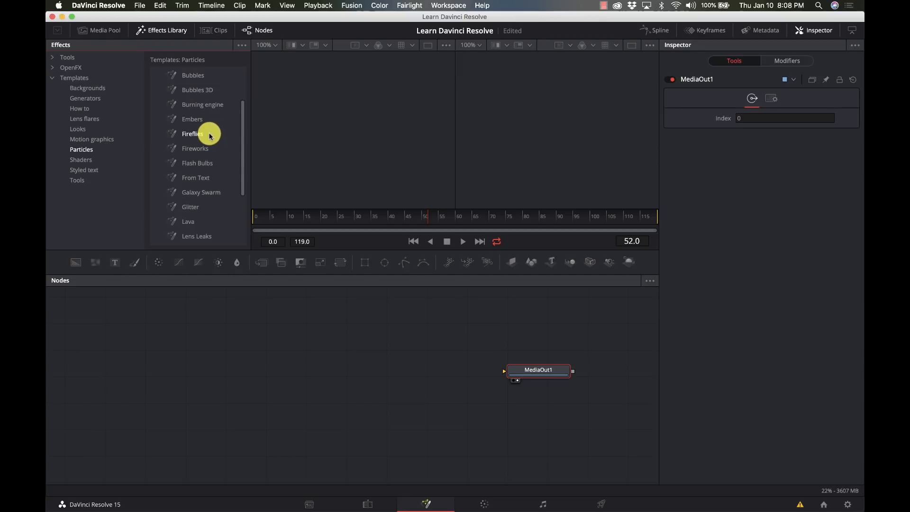
scroll(212, 180, "down", 6)
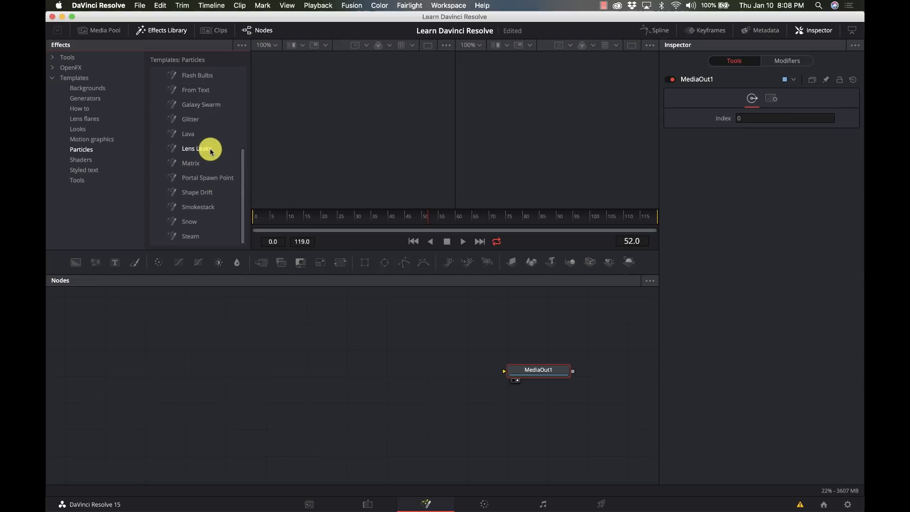
scroll(210, 145, "up", 3)
scroll(210, 145, "up", 3)
left_click_drag(188, 149, 315, 376)
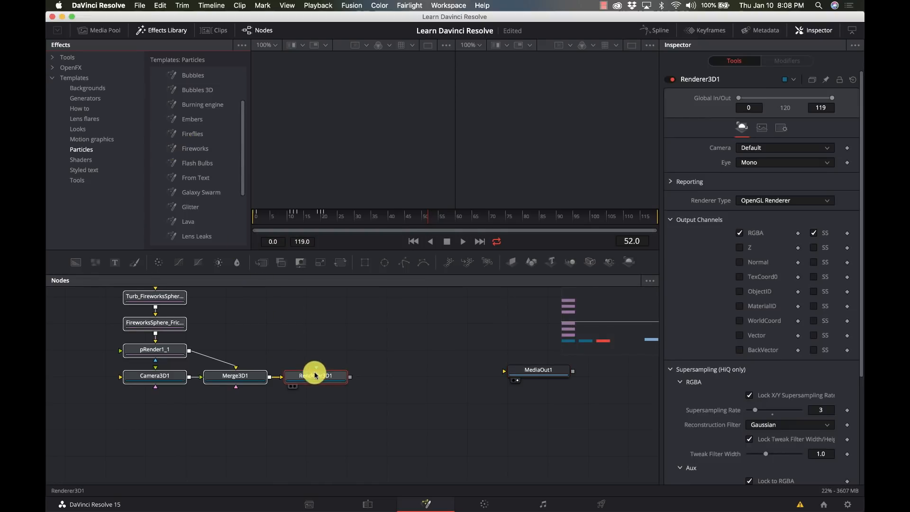
Examine the Fireworks node chain and the settings of its Canon_1, CanonFriction_1 and Spawn_FireworksSphere_1 nodes.
scroll(300, 366, "up", 5)
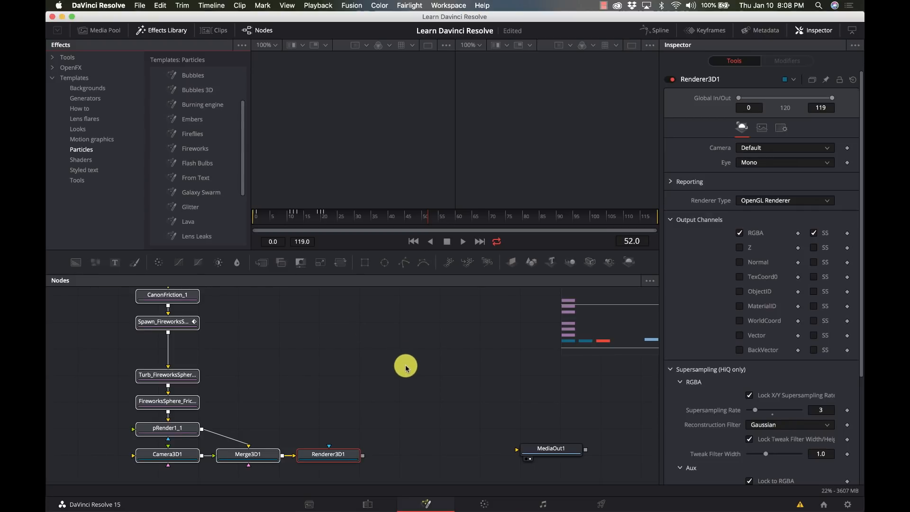
scroll(406, 368, "up", 6)
scroll(405, 368, "down", 4)
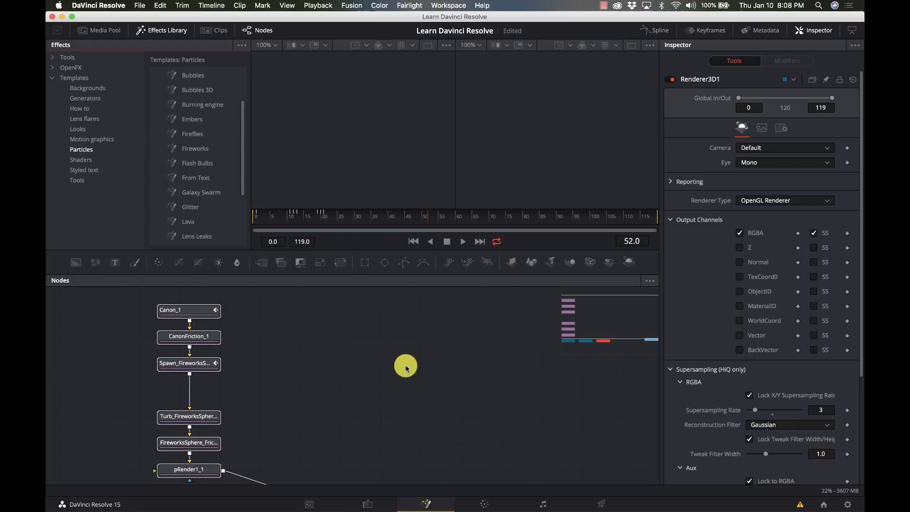
left_click(197, 298)
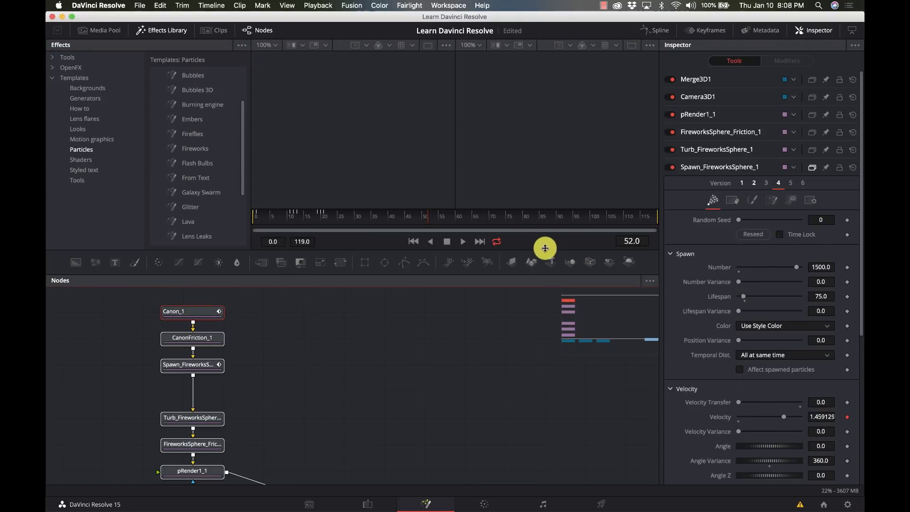
left_click(183, 336)
left_click(190, 365)
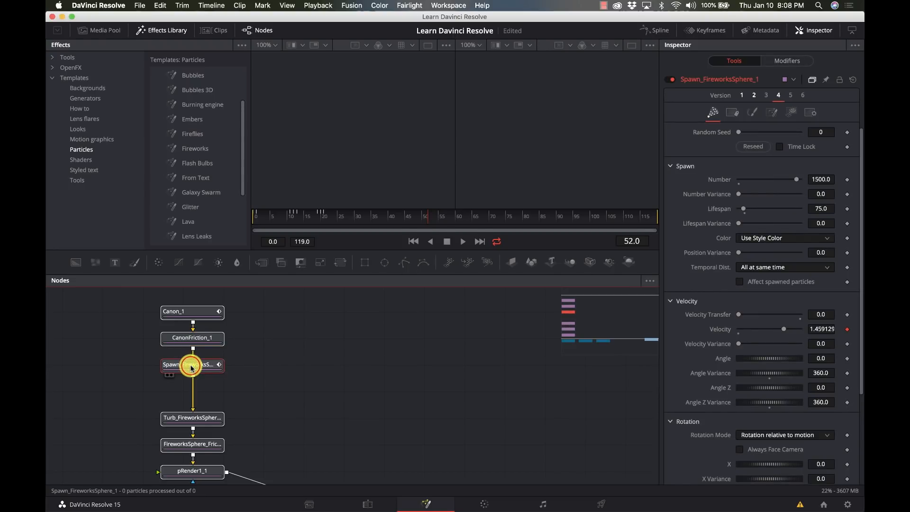
scroll(191, 368, "down", 3)
scroll(191, 368, "down", 2)
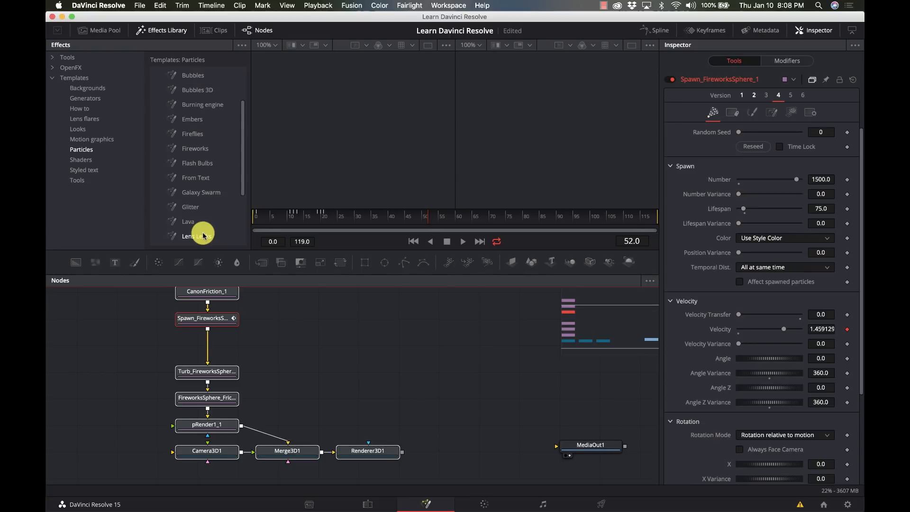
Undo the addition of the Fireworks template to the node graph.
scroll(203, 236, "up", 3)
scroll(268, 373, "up", 1)
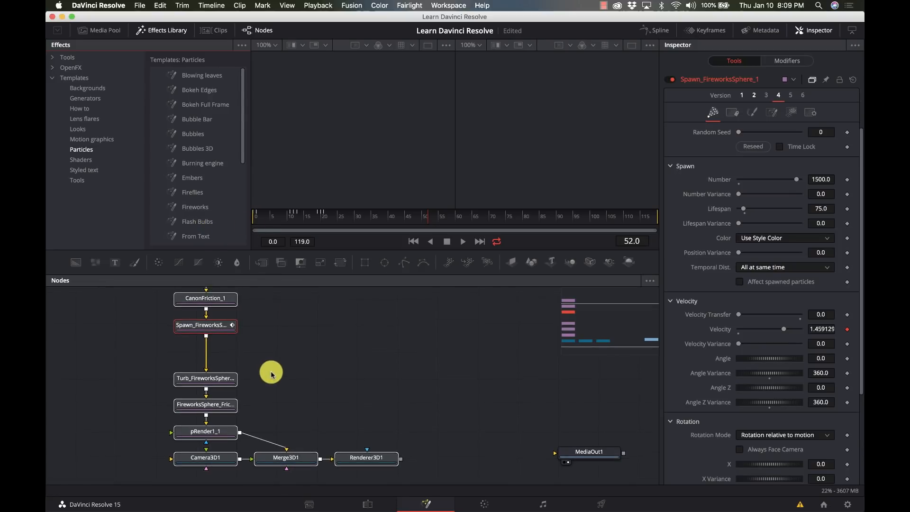
scroll(271, 374, "down", 2)
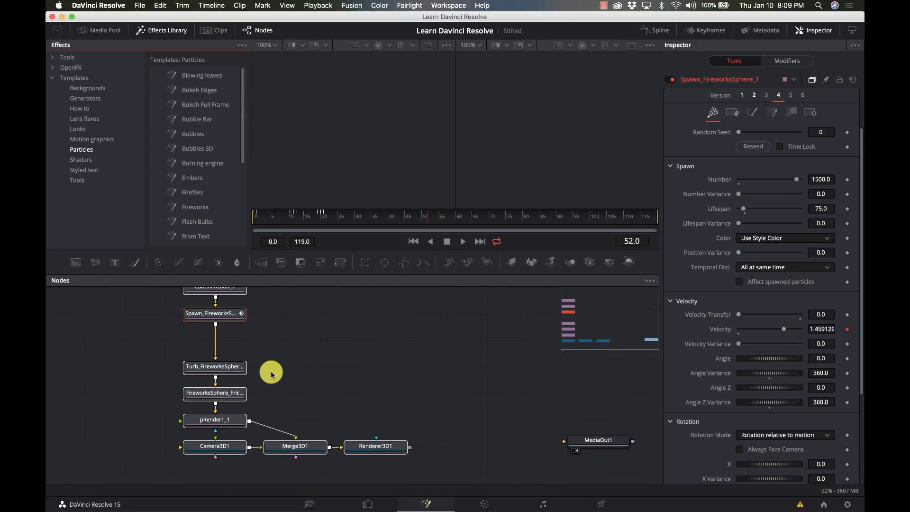
key("super+z")
Look through the remaining Particles templates and the Shaders, Styled text and Tools templates, and collapse the Templates category.
scroll(204, 204, "down", 5)
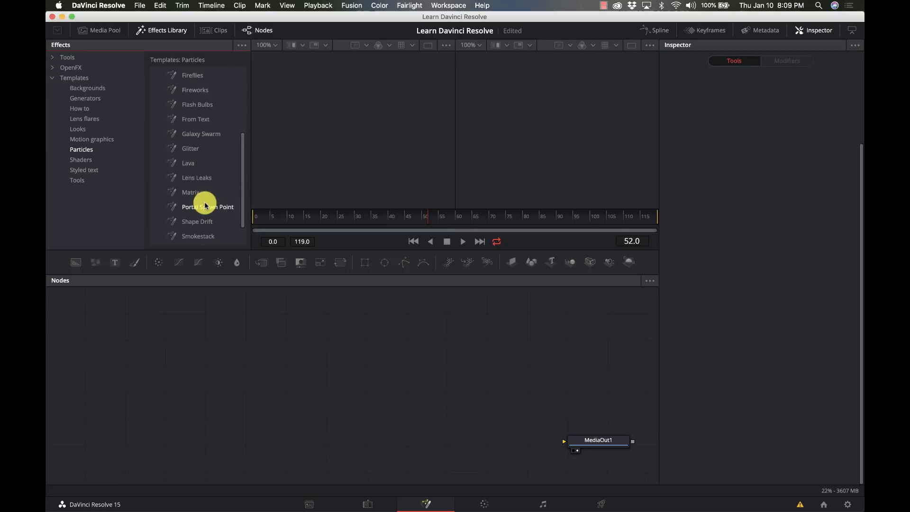
scroll(205, 204, "down", 1)
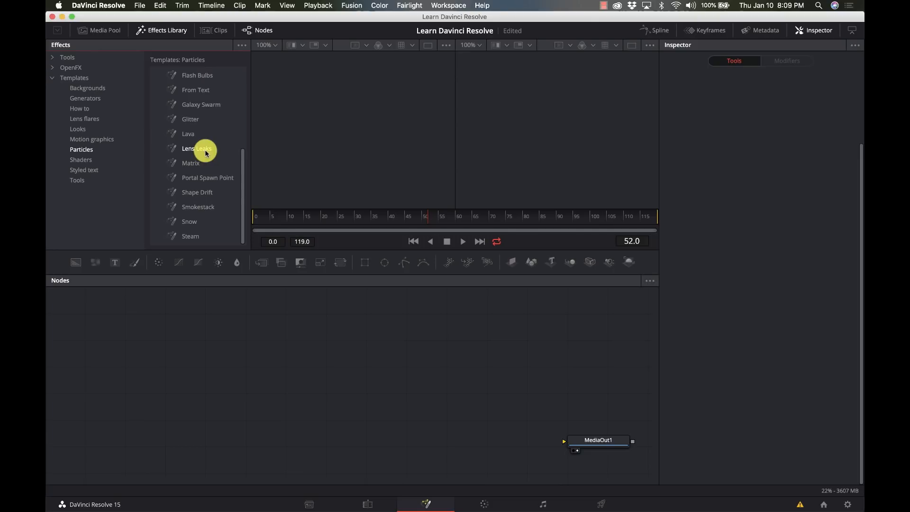
left_click(86, 159)
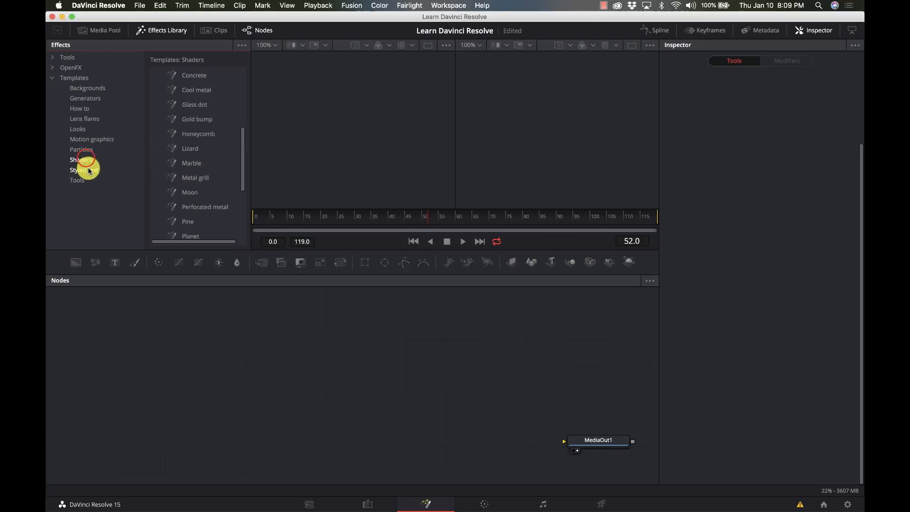
left_click(94, 173)
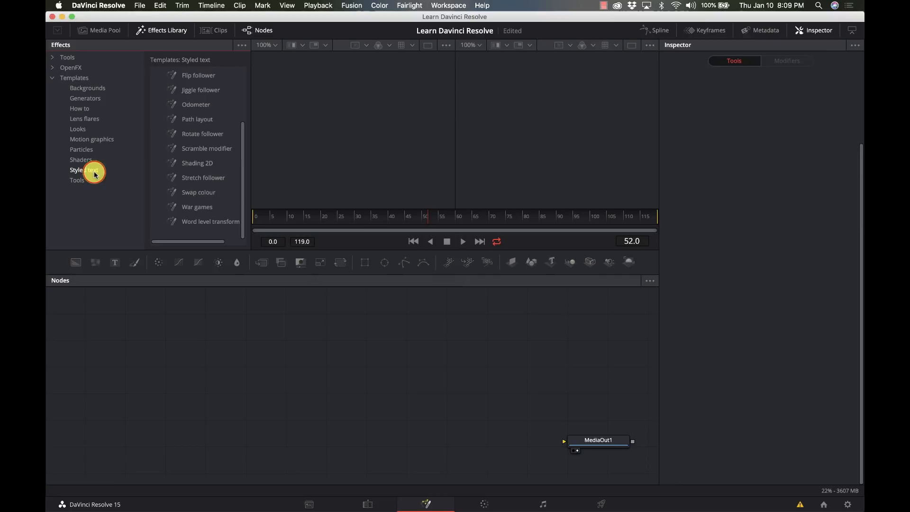
left_click(79, 181)
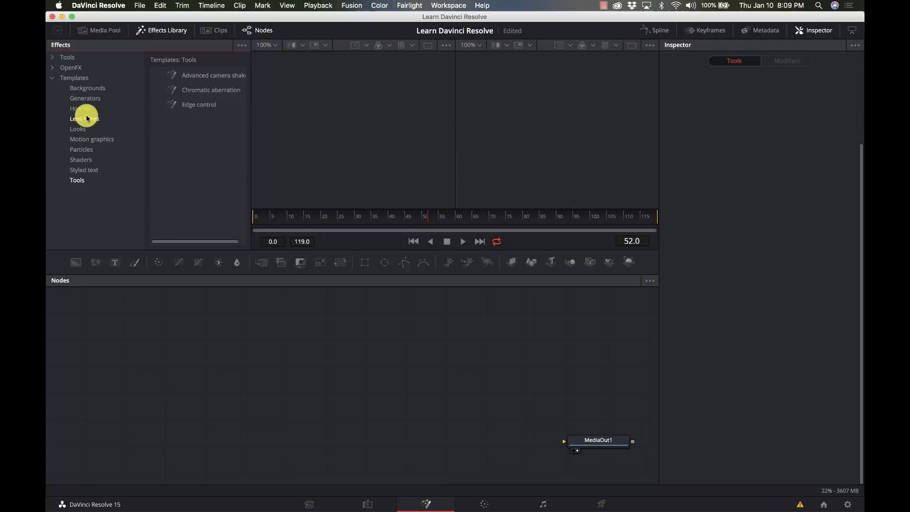
left_click(53, 78)
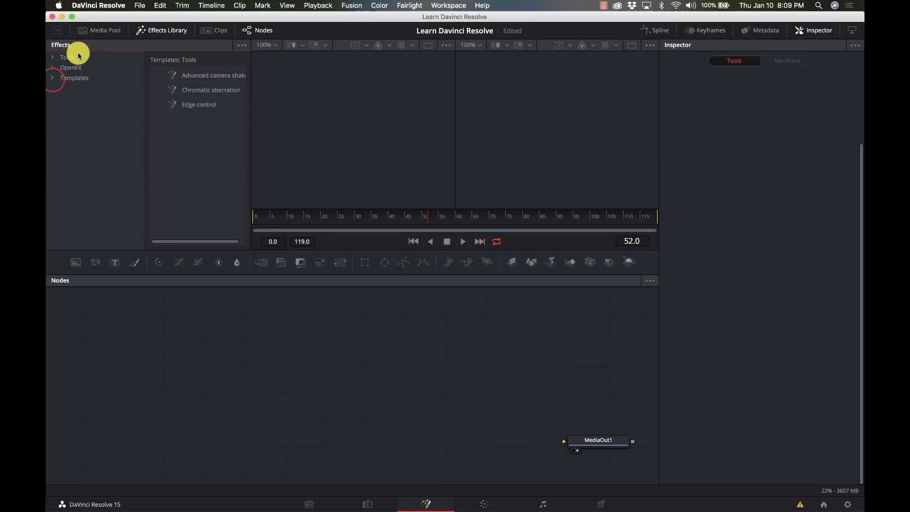
Move MediaOut1 nearer the node graph's centre, and display the timeline's clips and open clip 02 (H.265).
left_click(210, 33)
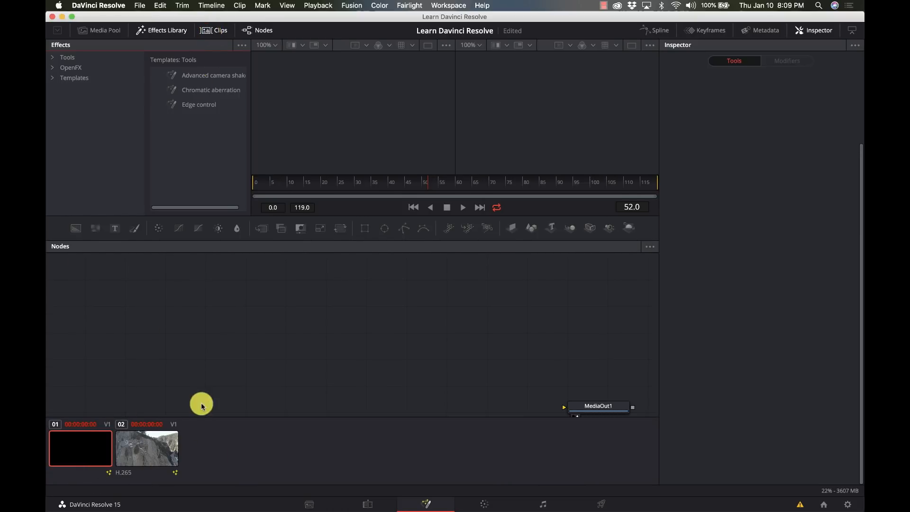
left_click(214, 30)
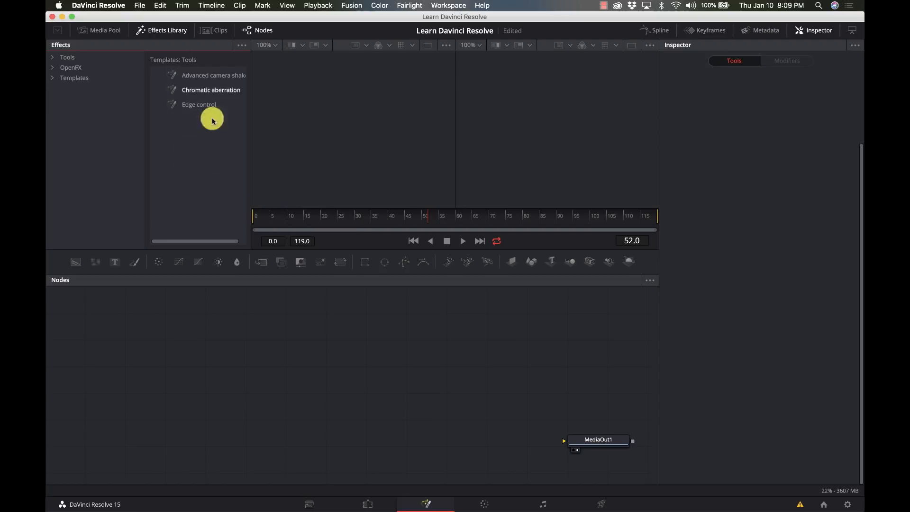
left_click_drag(597, 444, 500, 392)
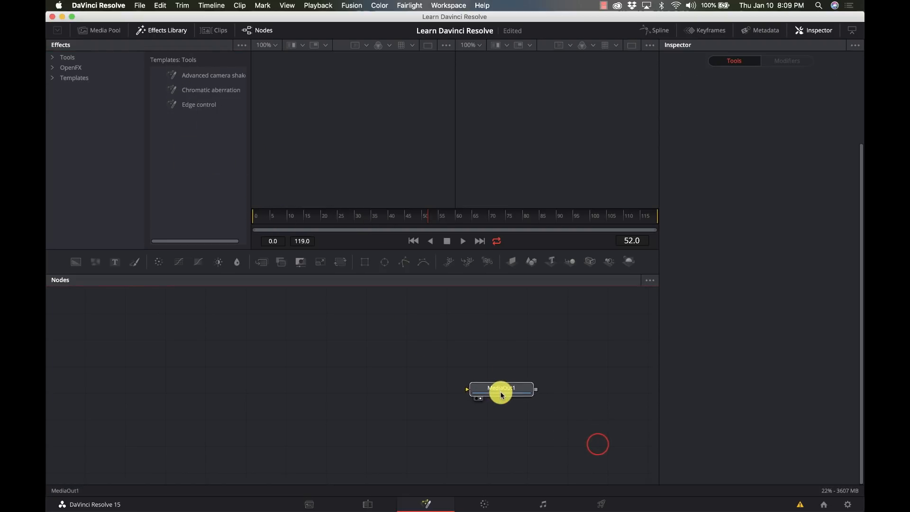
left_click(211, 30)
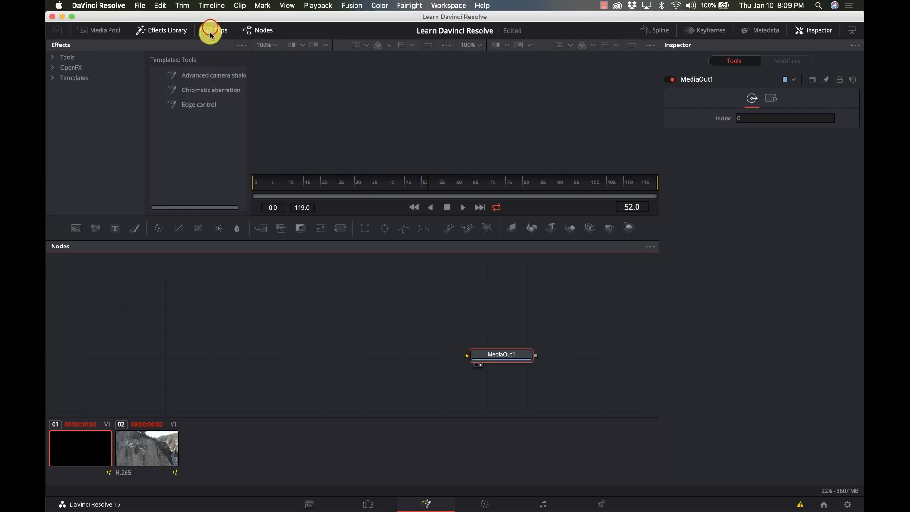
left_click(147, 449)
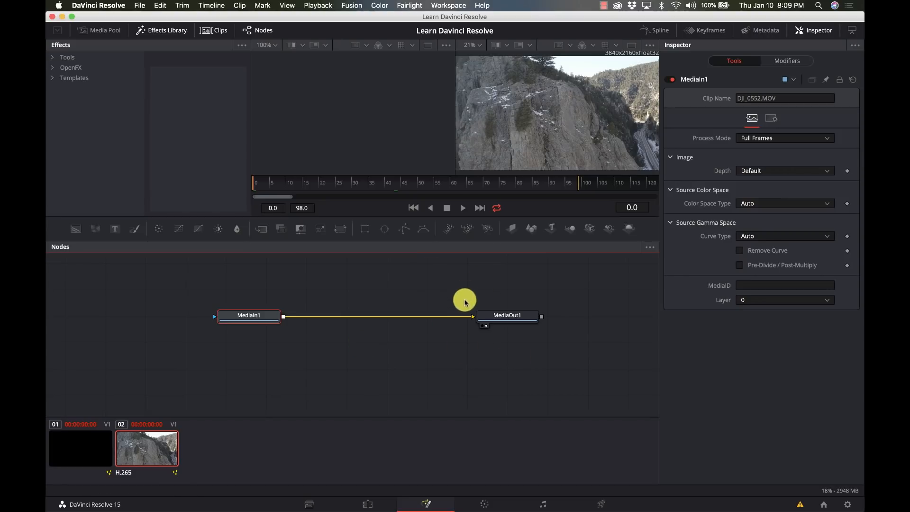
Toggle the MediaOut1 node on and off in each viewer, ending with it displayed in both.
left_click(505, 318)
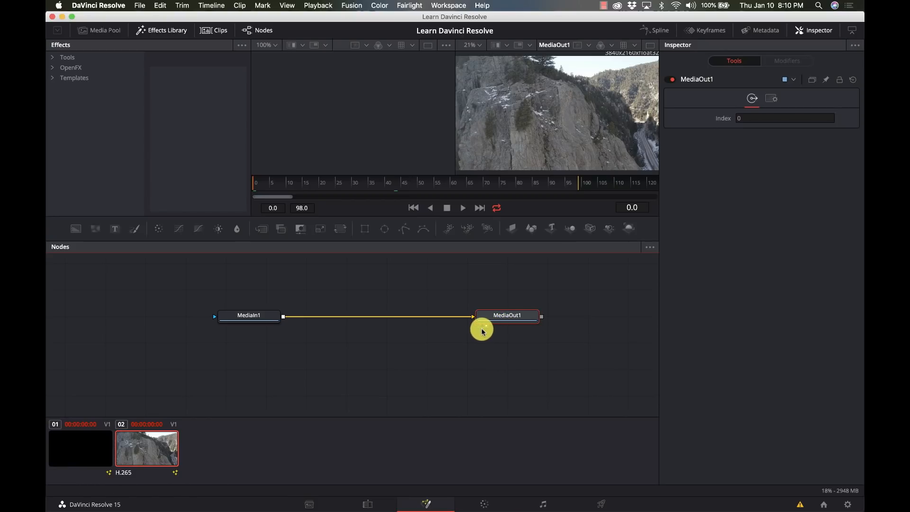
mouse_move(485, 330)
key("1")
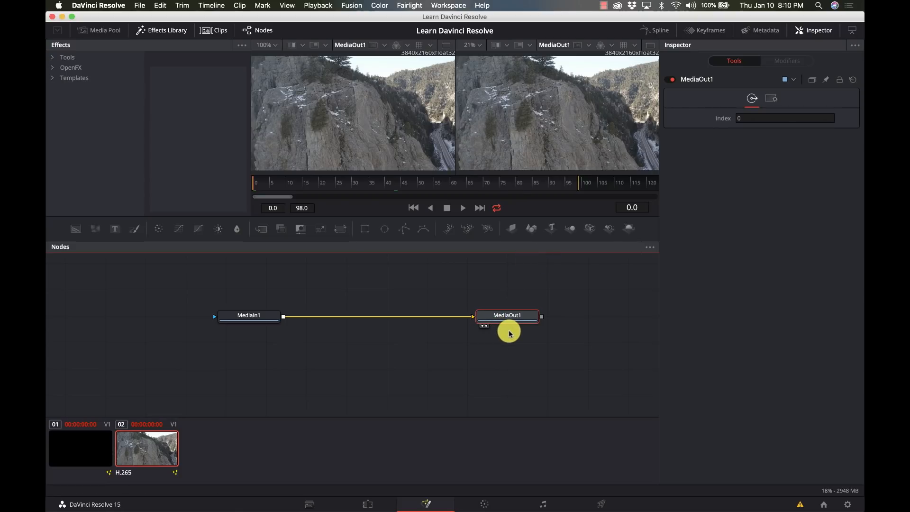
key("1")
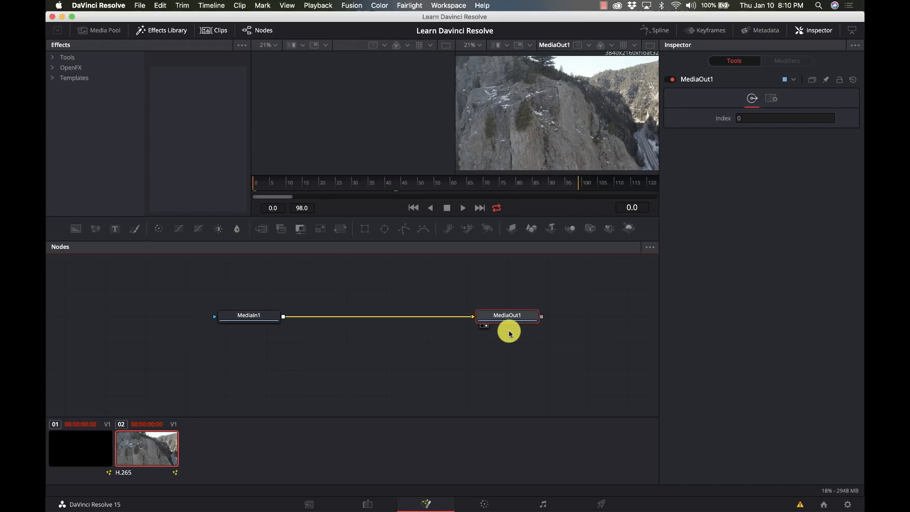
key("2")
key("2")
key("1")
key("2")
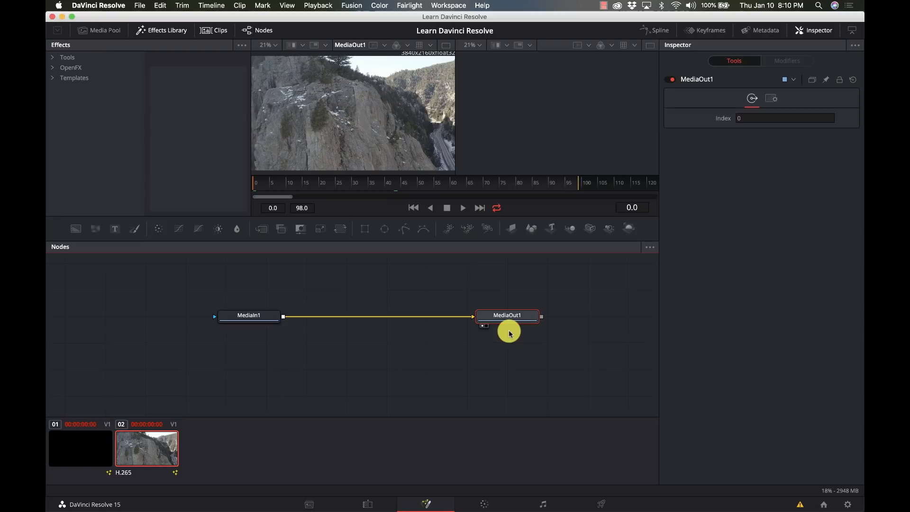
key("2")
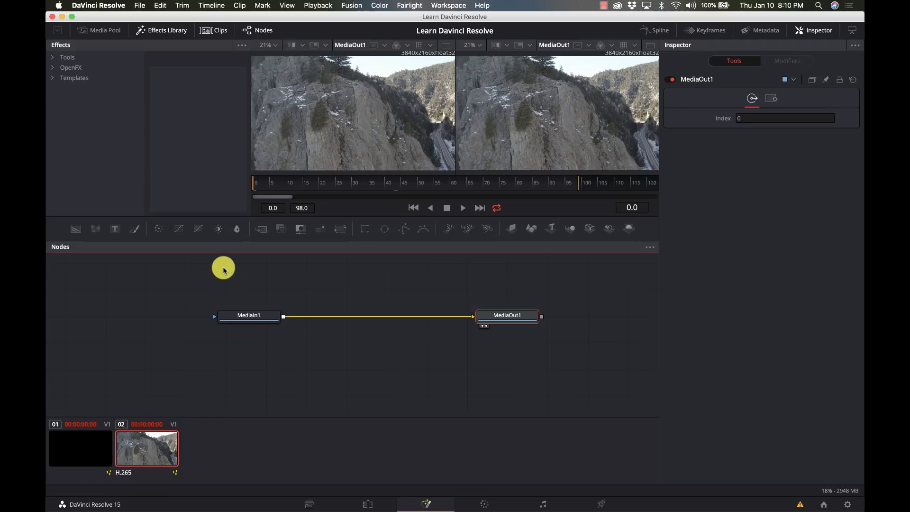
Add LDR-INTRO-V3-4K.mov from the Media Pool as a node above MediaIn1 and display it in the first viewer.
left_click(94, 31)
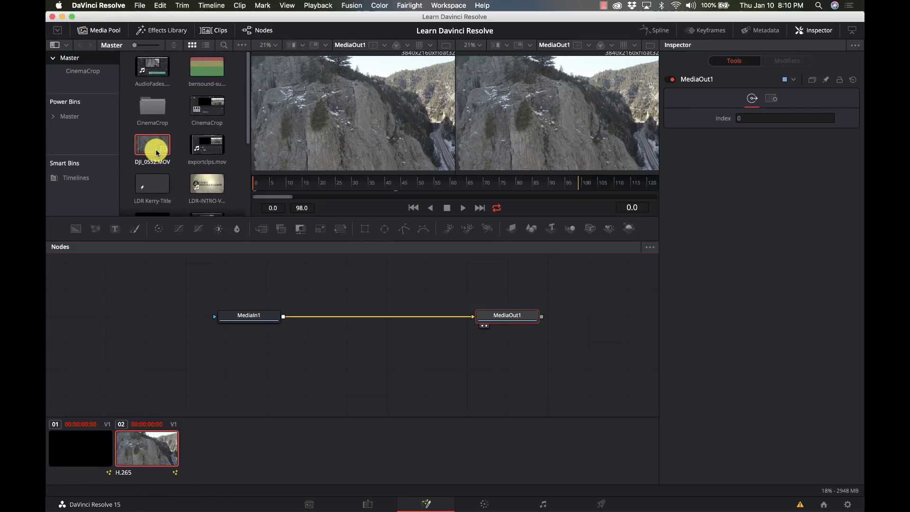
scroll(157, 151, "down", 5)
left_click_drag(209, 85, 277, 287)
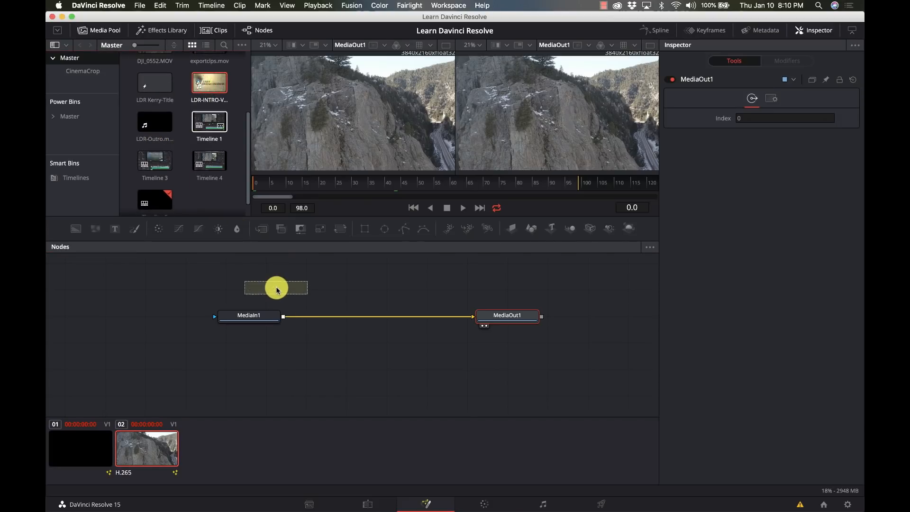
left_click(276, 289)
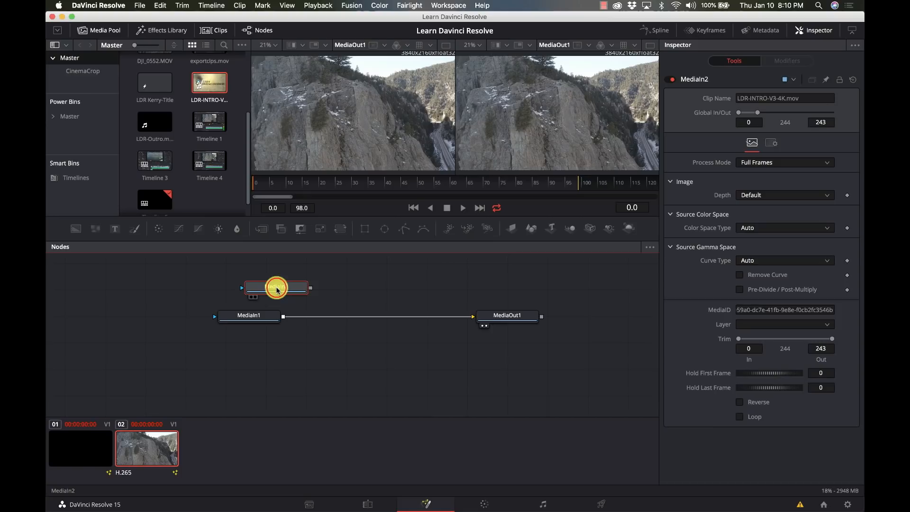
key("1")
Move MediaOut1 slightly down and MediaIn1 closer to it, below the intro clip's node.
left_click_drag(512, 322, 514, 330)
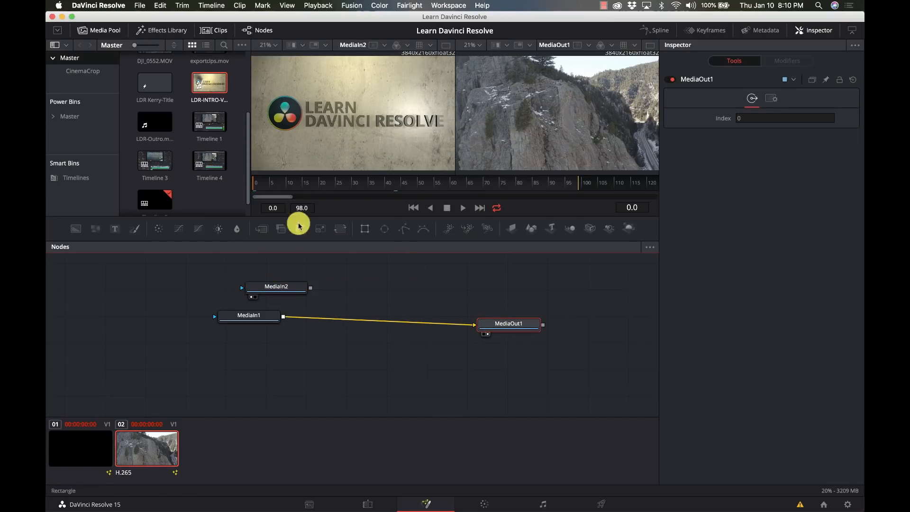
left_click(260, 313)
left_click_drag(260, 312, 359, 333)
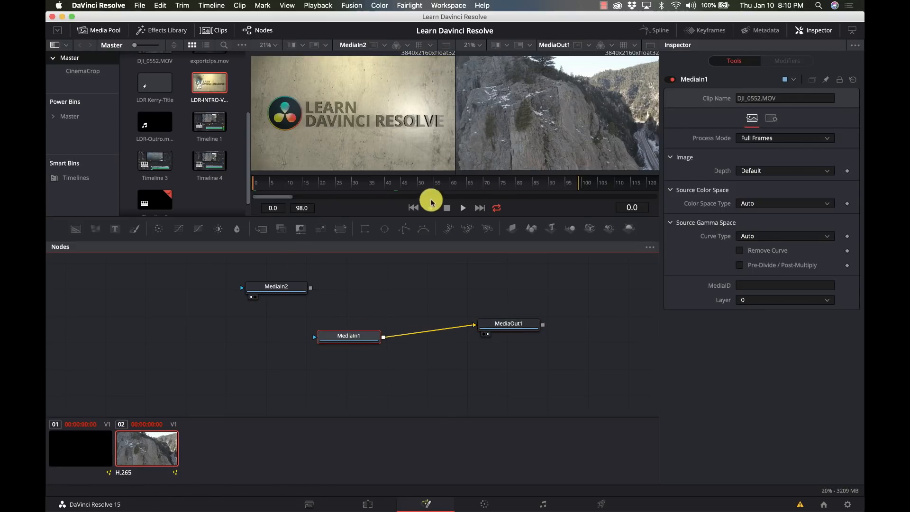
Delete the intro clip's MediaIn2 node and close the Media Pool.
left_click(284, 290)
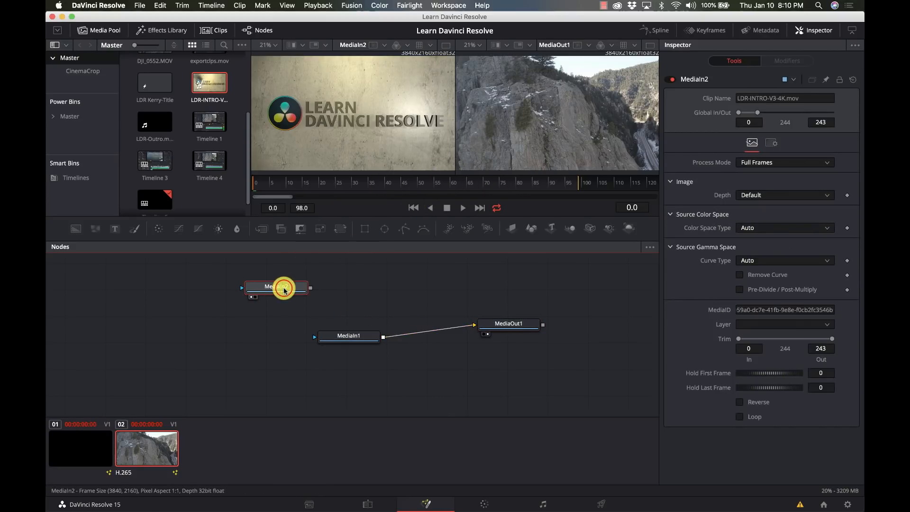
key("Delete")
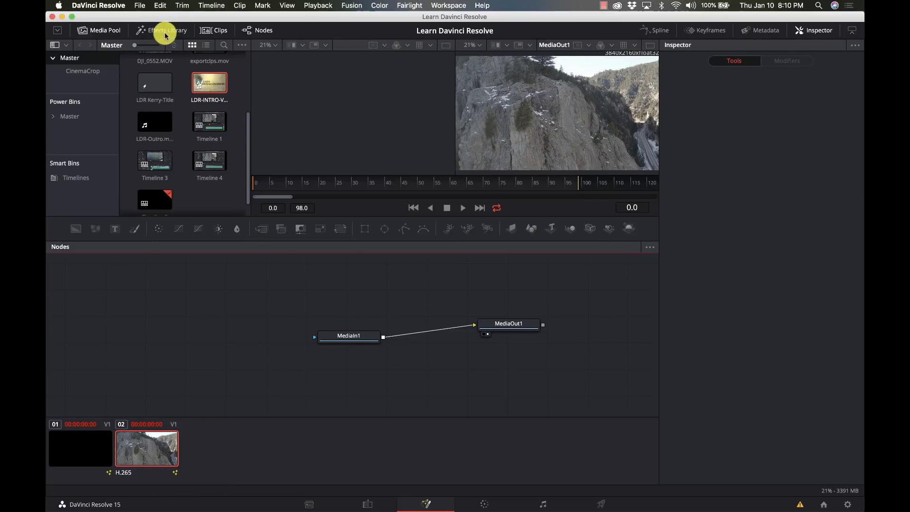
left_click(103, 30)
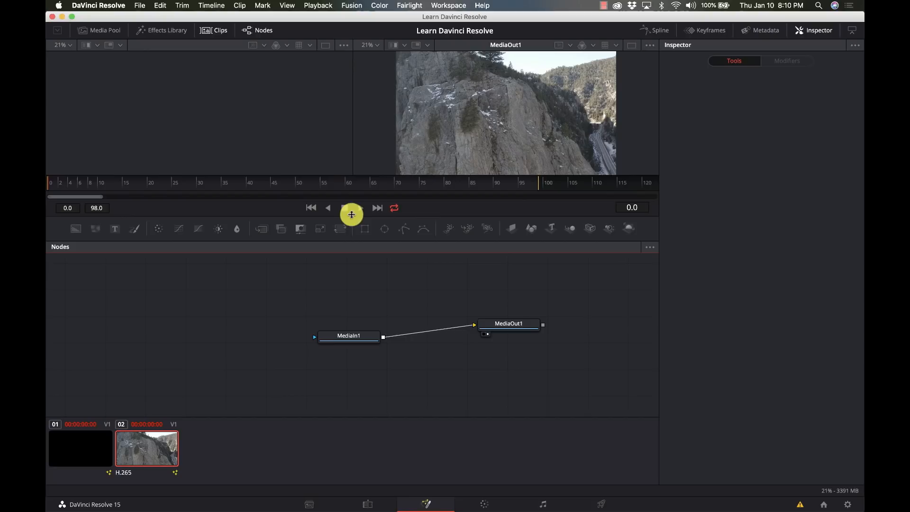
Enlarge the viewers at the expense of the node graph's height, and move MediaIn1 up and closer to MediaOut1.
left_click_drag(351, 215, 351, 269)
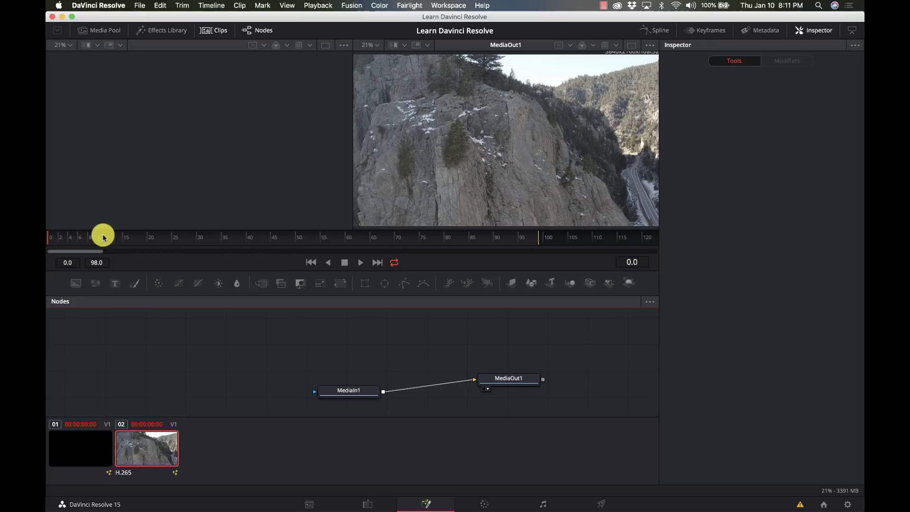
left_click(67, 247)
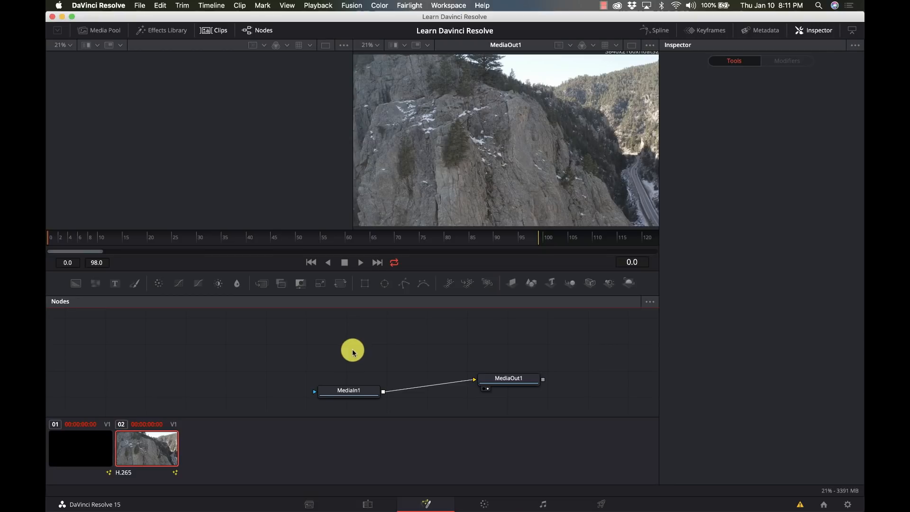
left_click_drag(348, 390, 379, 369)
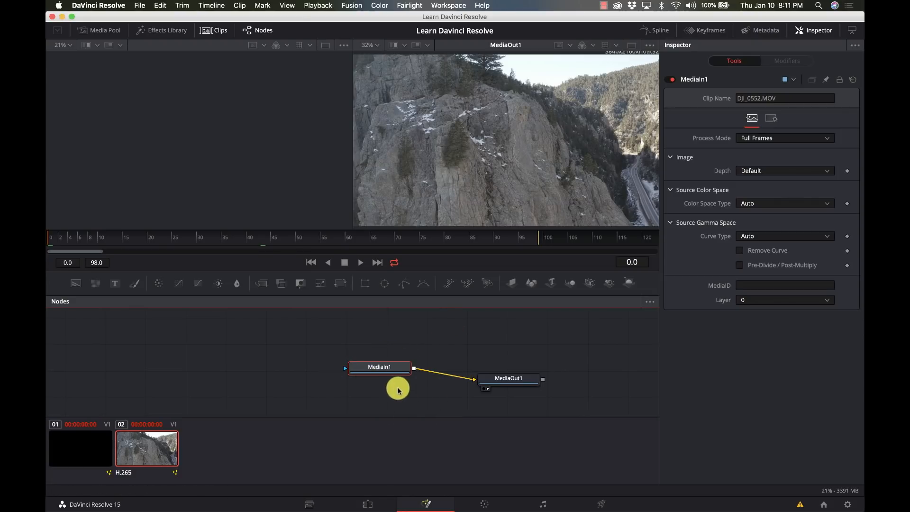
mouse_move(391, 372)
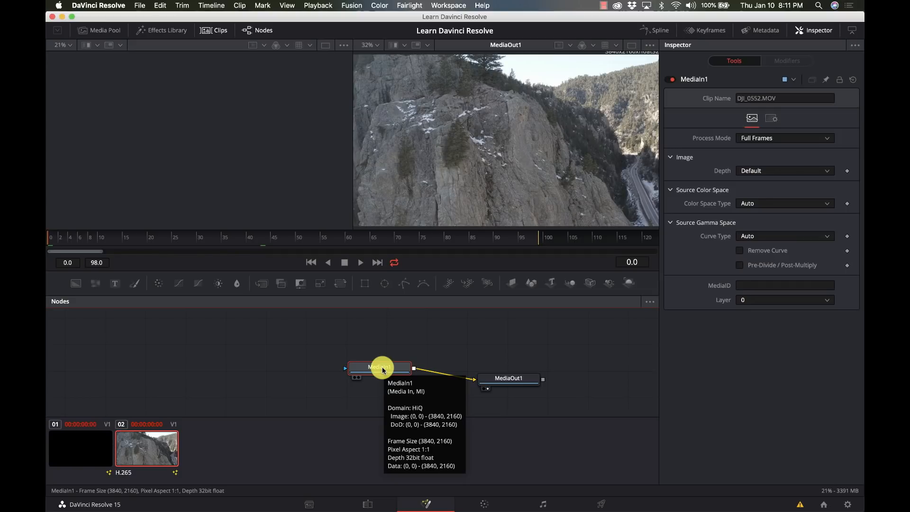
Move MediaIn1 farther from MediaOut1 and review its Process Mode, Depth, Color Space Type and Curve Type options without changing them.
left_click_drag(383, 370, 299, 374)
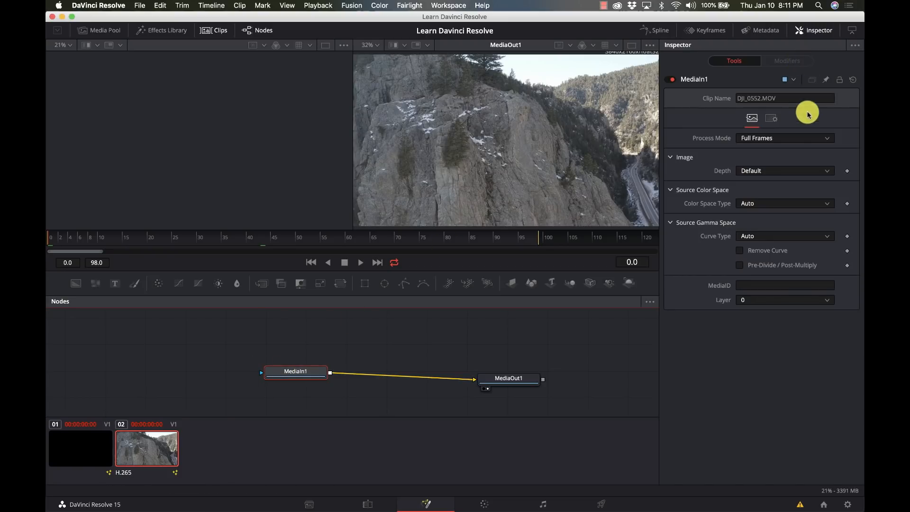
left_click(802, 138)
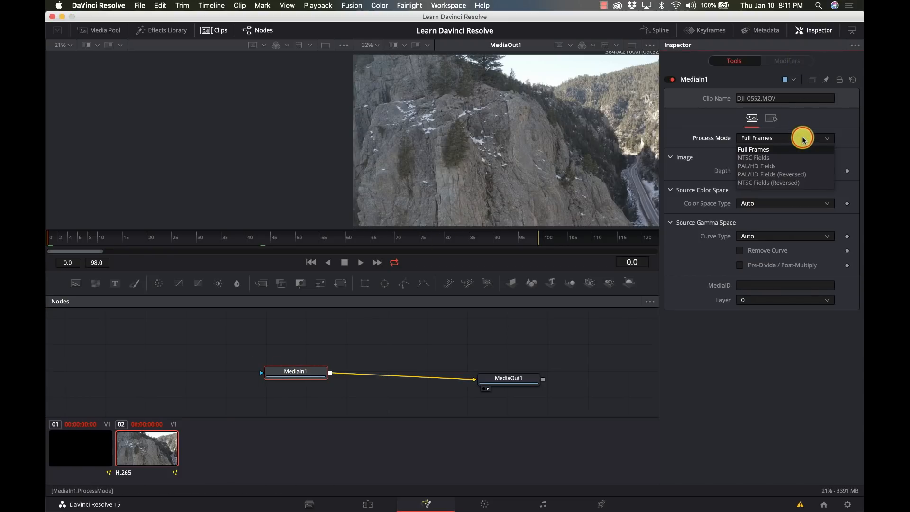
left_click(803, 139)
left_click(792, 174)
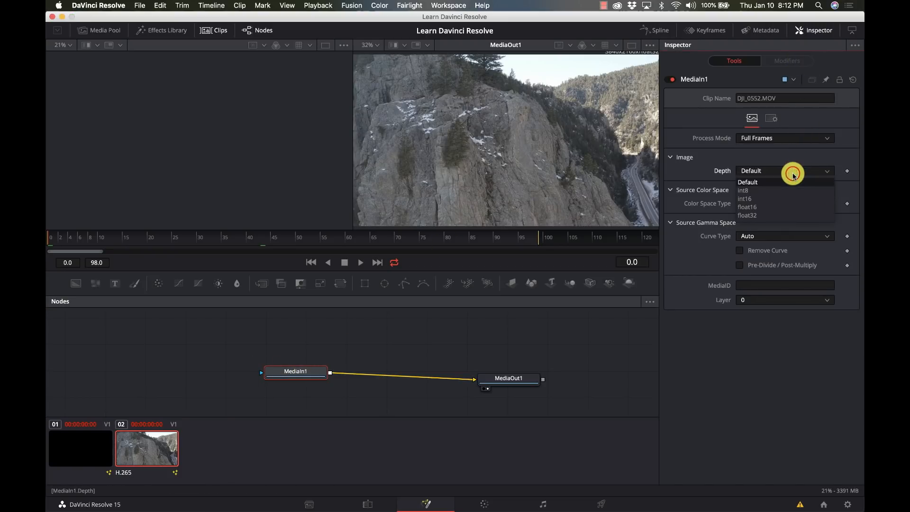
left_click(792, 174)
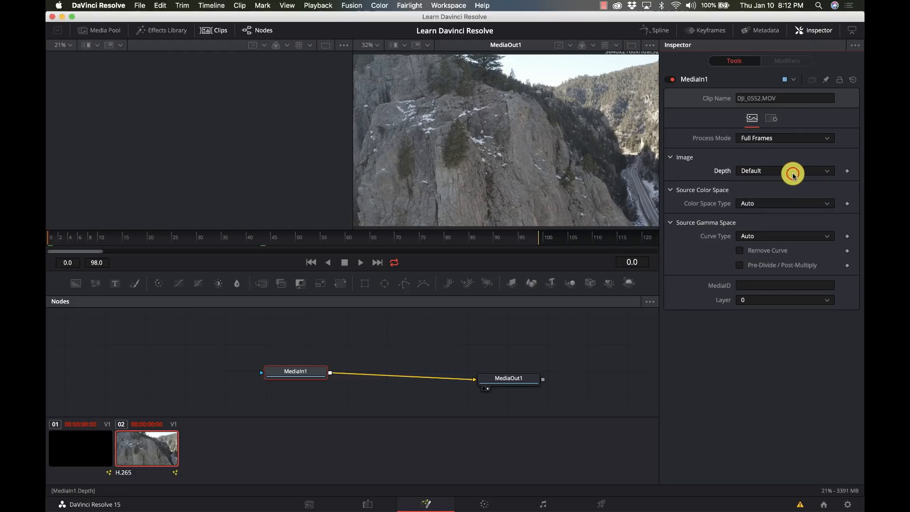
left_click(773, 204)
left_click(772, 203)
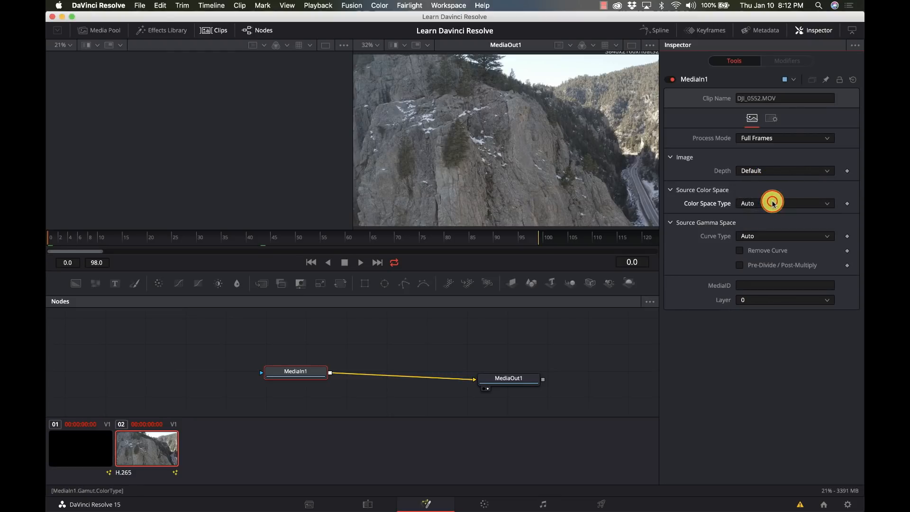
left_click(768, 236)
left_click(768, 235)
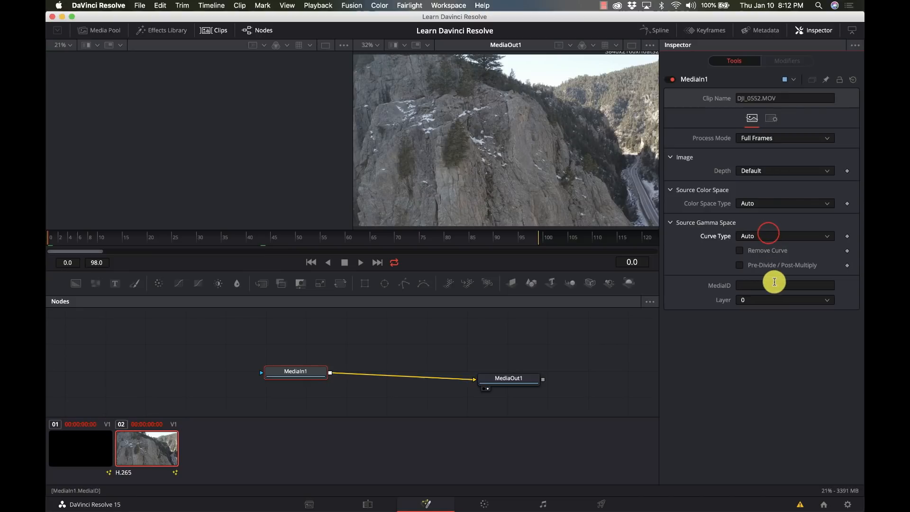
Move MediaIn1 farther from MediaOut1 and slightly below it, and add LDR-INTRO-V3-4K.mov from the Media Pool as a node above MediaIn1.
left_click_drag(290, 377, 222, 378)
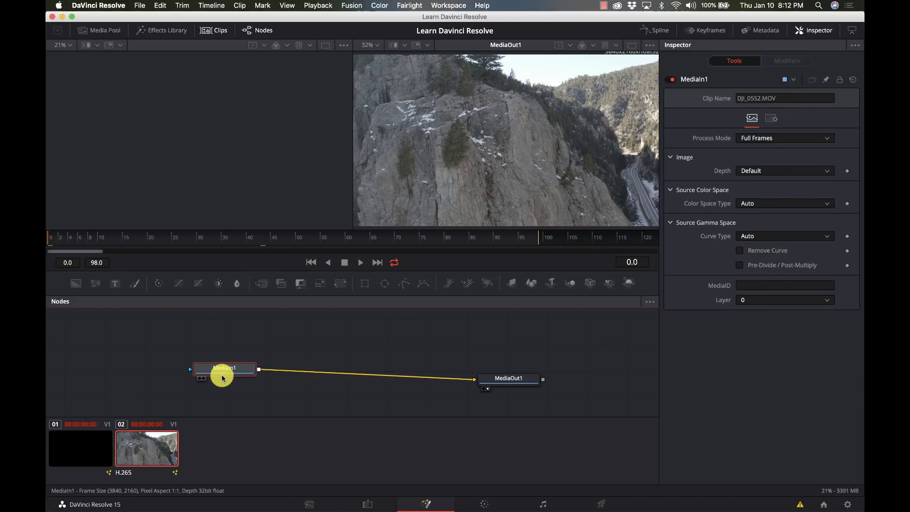
left_click_drag(228, 367, 250, 393)
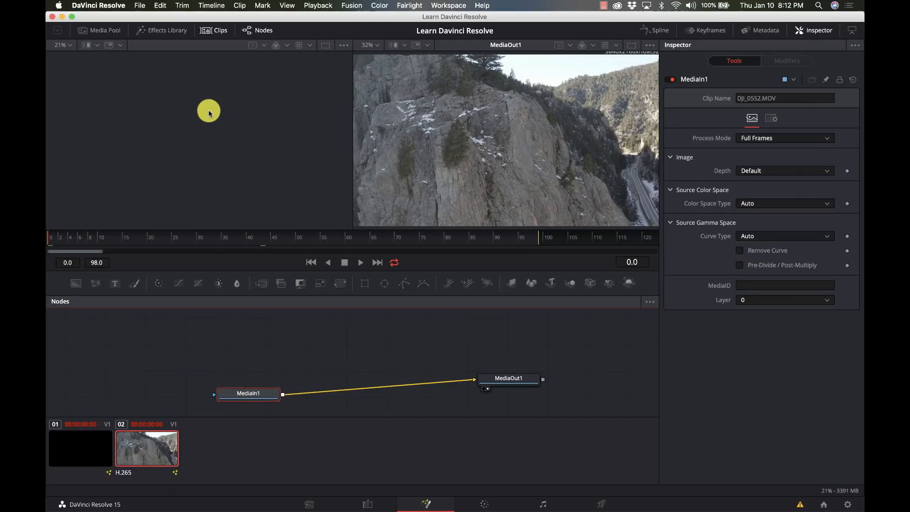
left_click(214, 29)
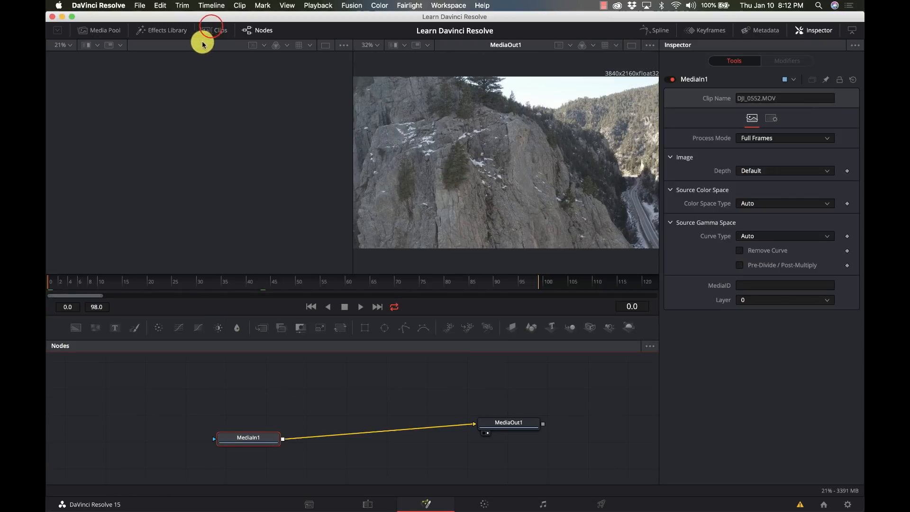
left_click(216, 30)
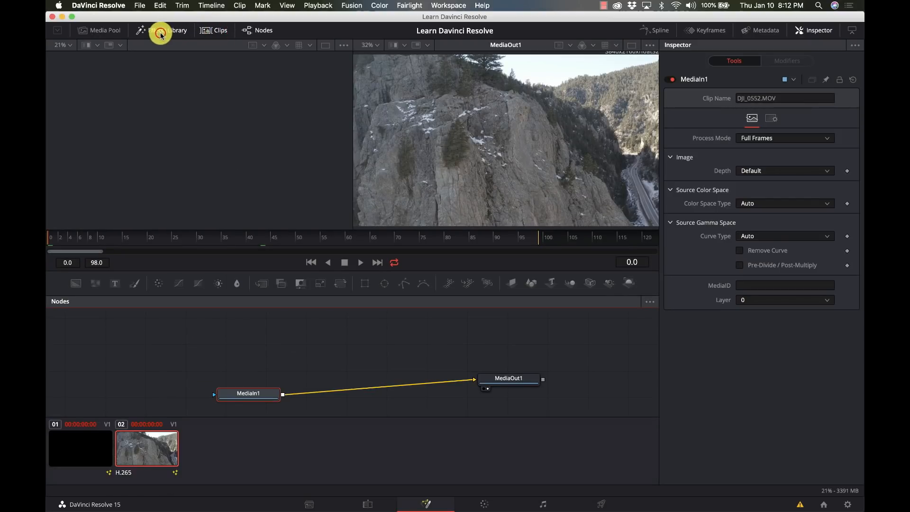
left_click(100, 32)
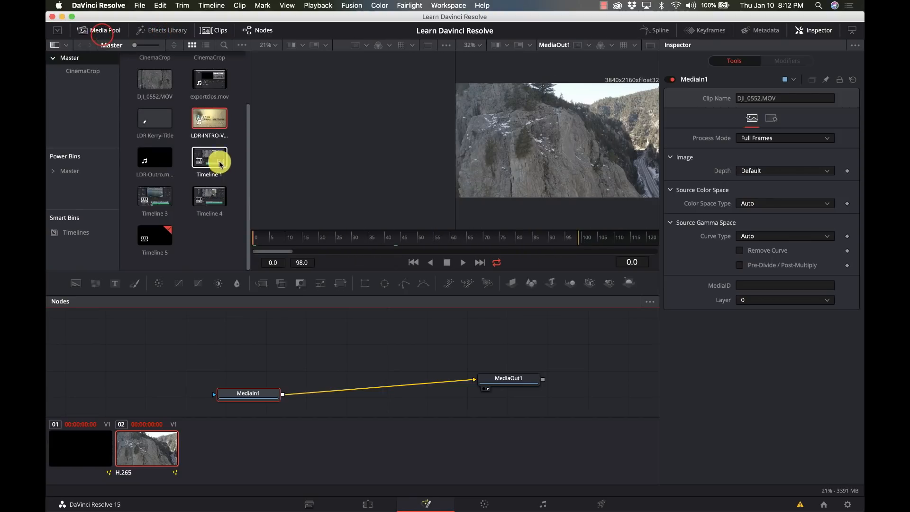
left_click_drag(210, 118, 249, 359)
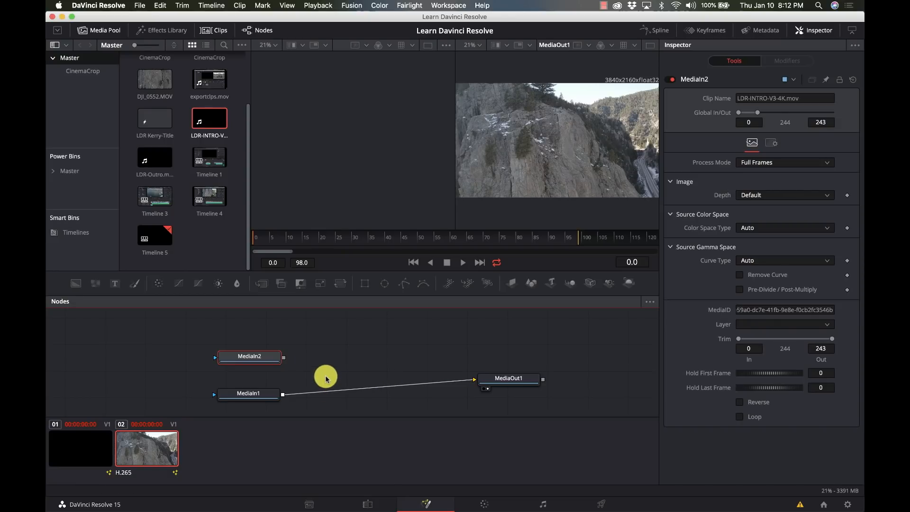
Add a Merge (Mrg) node after MediaIn2 and move it closer to MediaOut1.
left_click(262, 358)
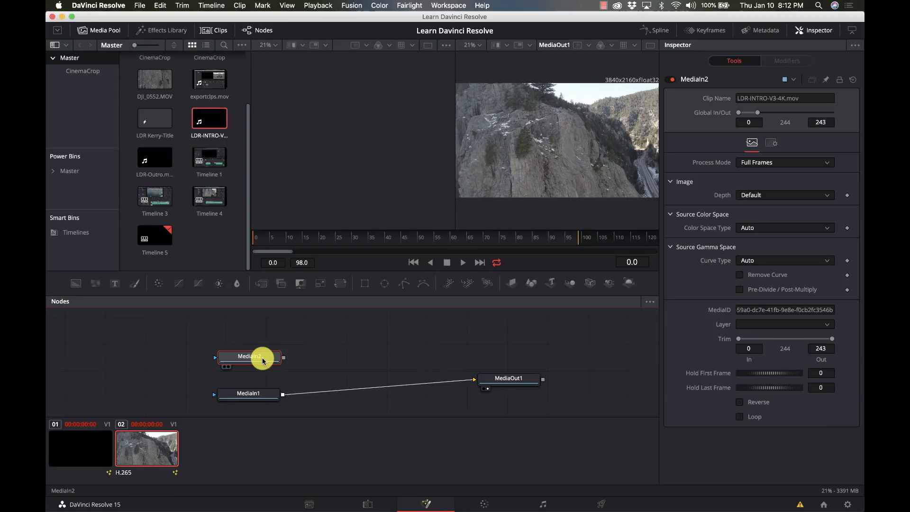
key("shift+space")
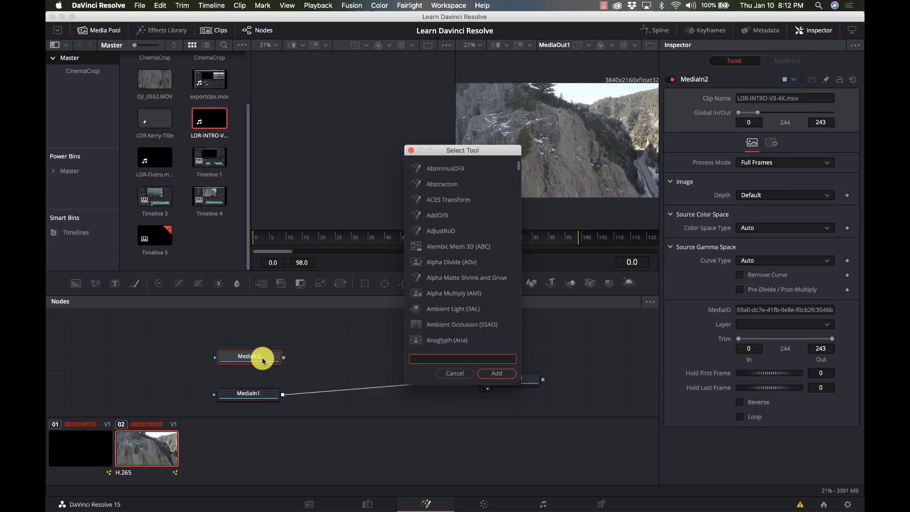
type("merge")
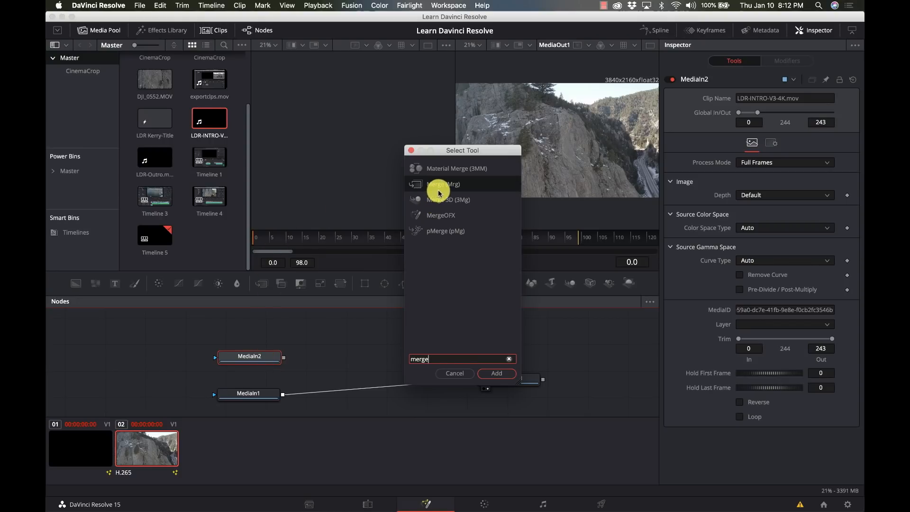
key("BackSpace")
key("BackSpace")
key("BackSpace")
key("BackSpace")
key("BackSpace")
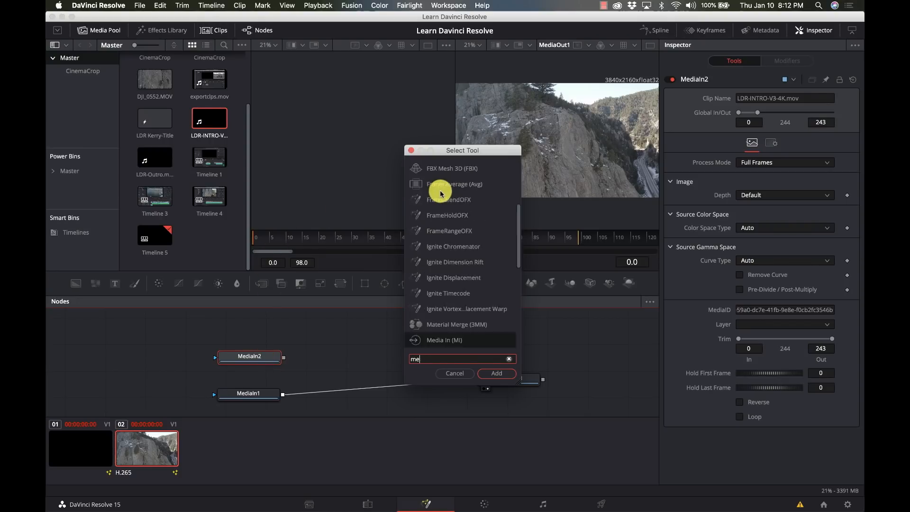
type("mrg")
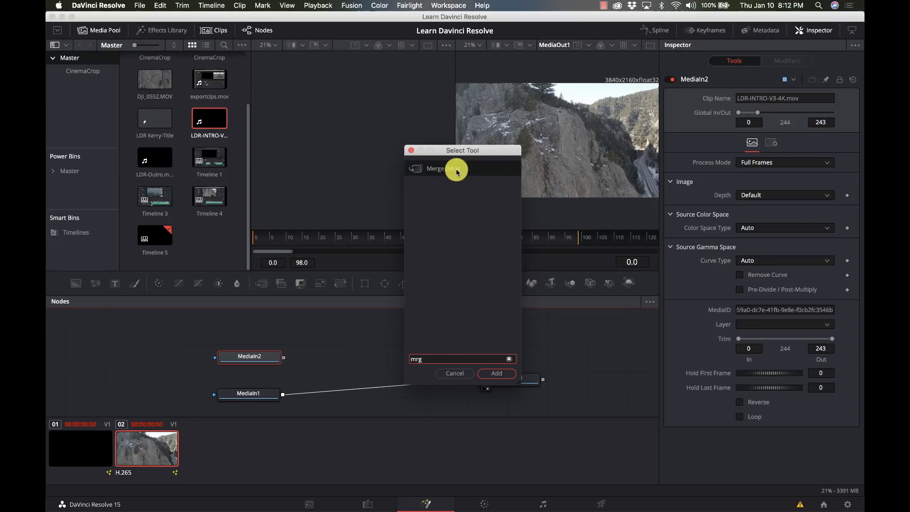
double_click(456, 174)
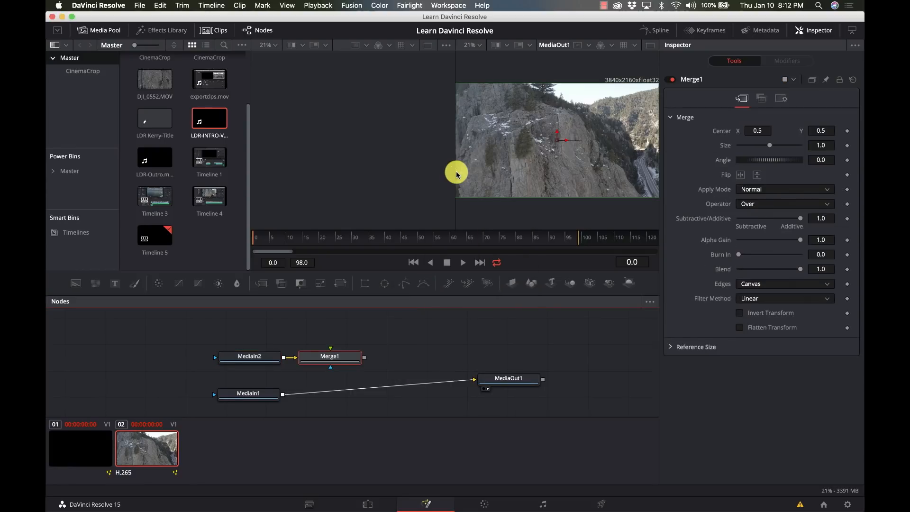
left_click_drag(371, 358, 408, 366)
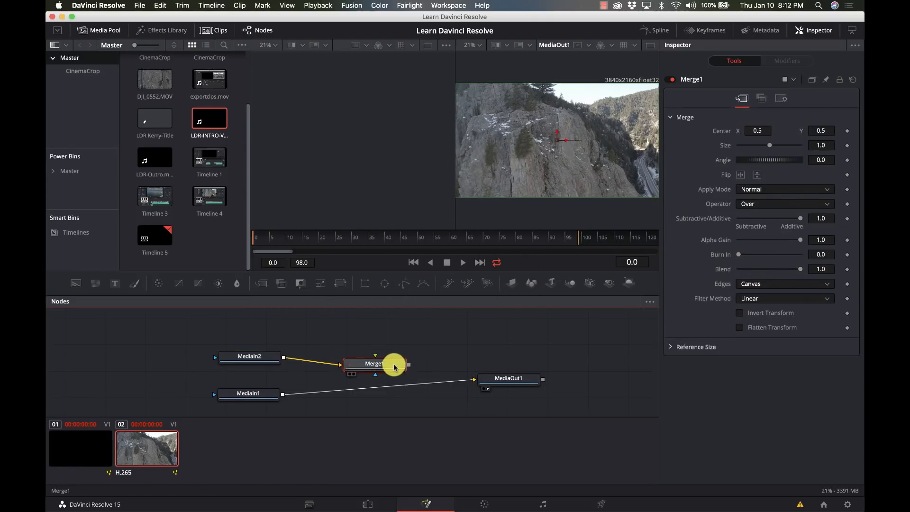
Replace the direct MediaIn1–MediaOut1 connection by linking MediaIn1 to Merge1's free foreground input and Merge1's output to MediaOut1.
left_click(450, 383)
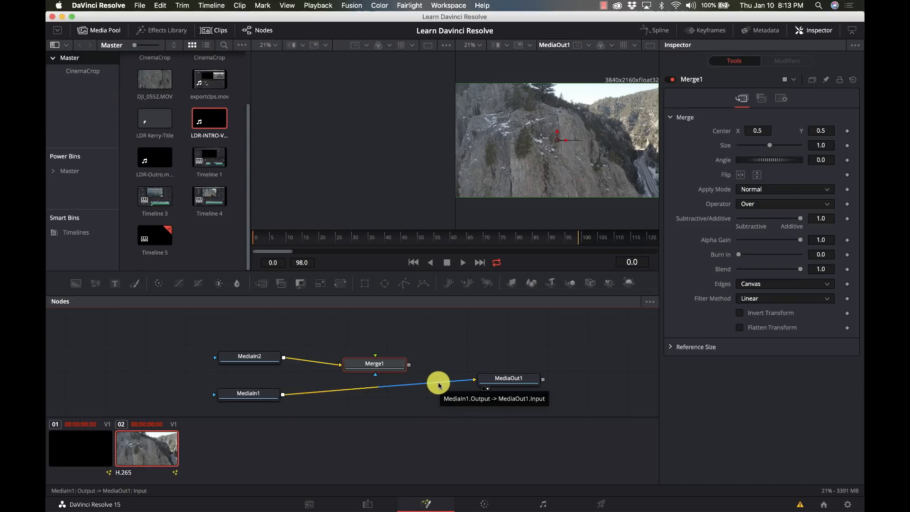
left_click(438, 385)
key("Delete")
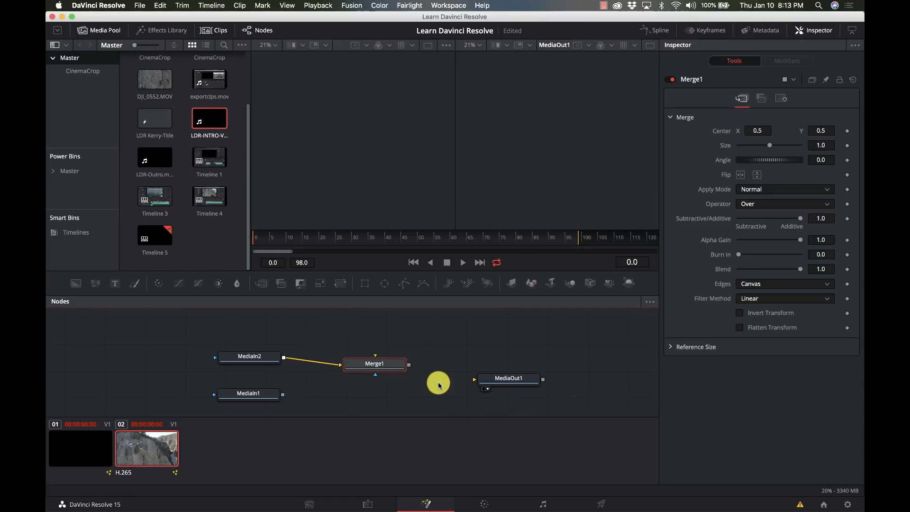
left_click_drag(282, 396, 372, 369)
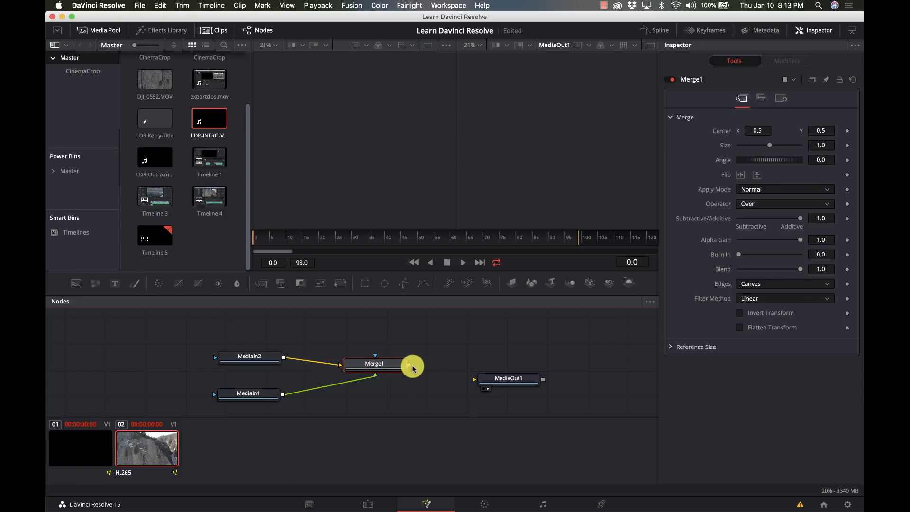
left_click_drag(409, 367, 492, 379)
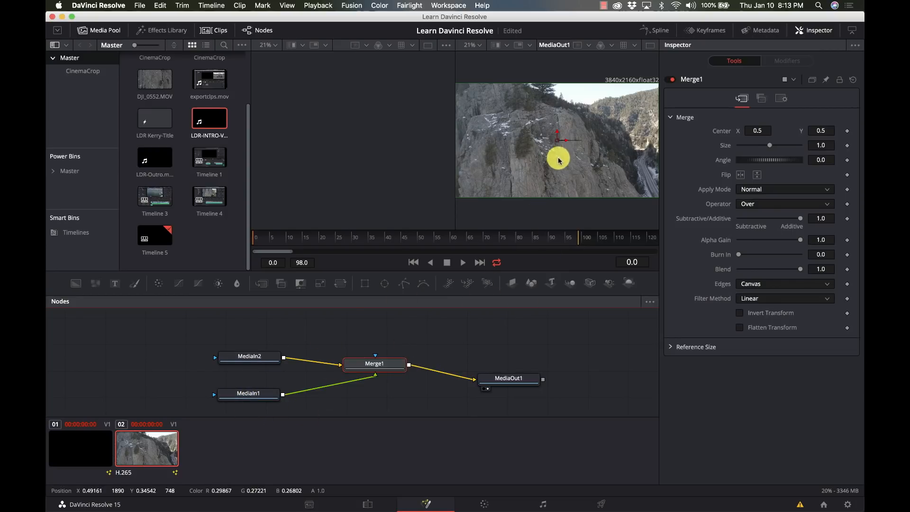
Display MediaIn2 in the first viewer and compare it with the merged output, checking Merge1's settings.
left_click(262, 362)
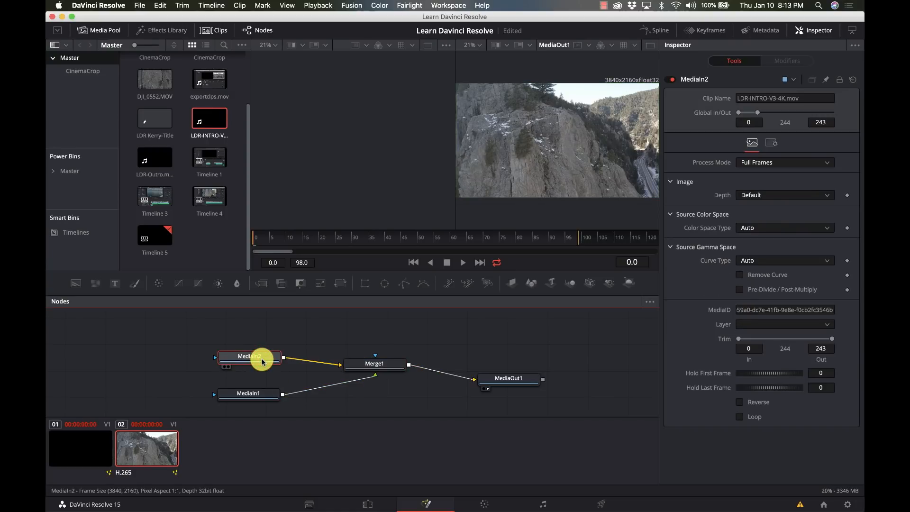
key("1")
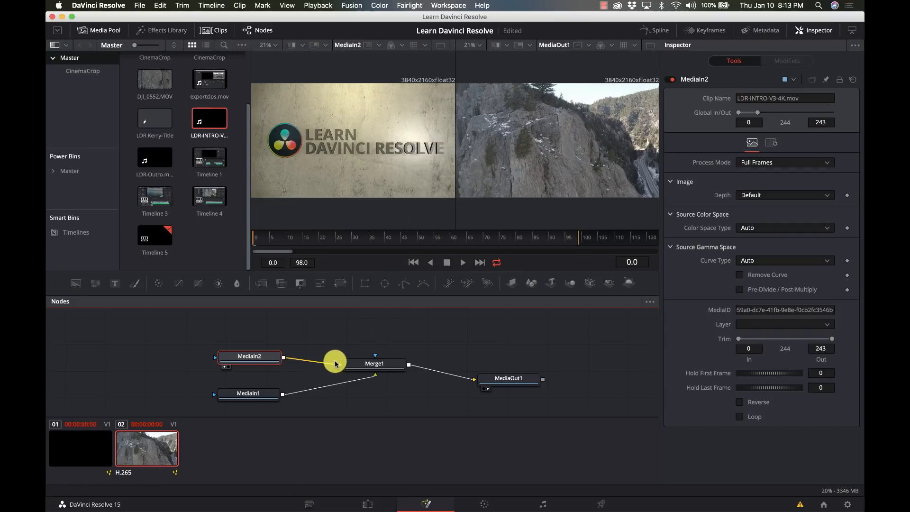
left_click(382, 365)
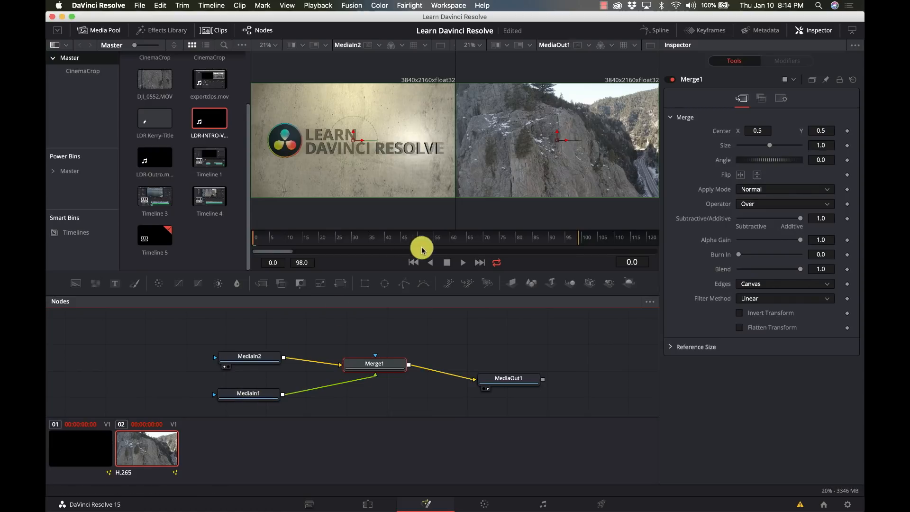
left_click(246, 358)
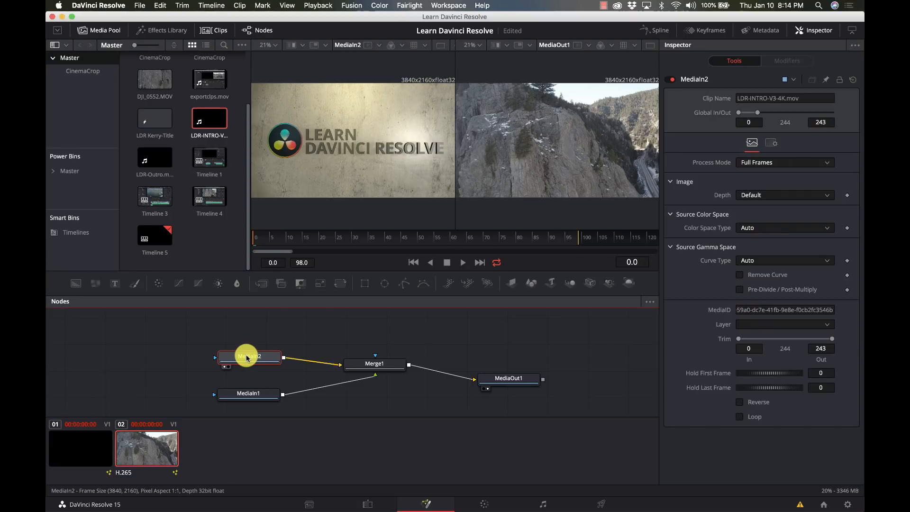
Swap the inputs of Merge1 so the intro clip becomes the foreground over the mountain footage.
left_click(390, 365)
right_click(390, 365)
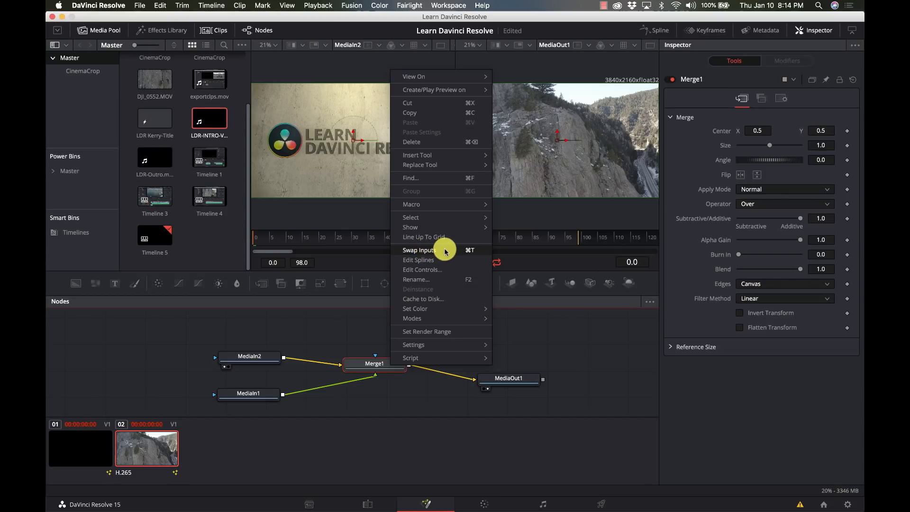
left_click(445, 251)
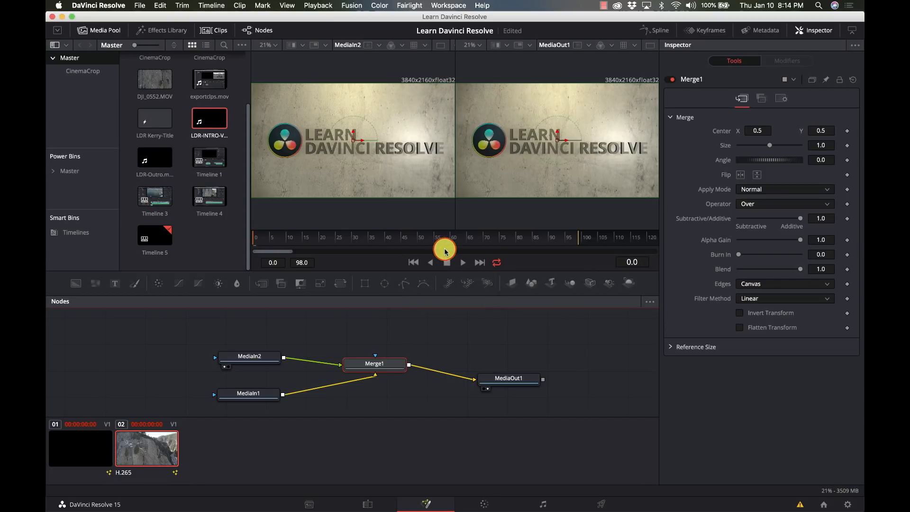
Insert a Resize (Rsz) node between MediaIn2 and Merge1.
left_click(260, 360)
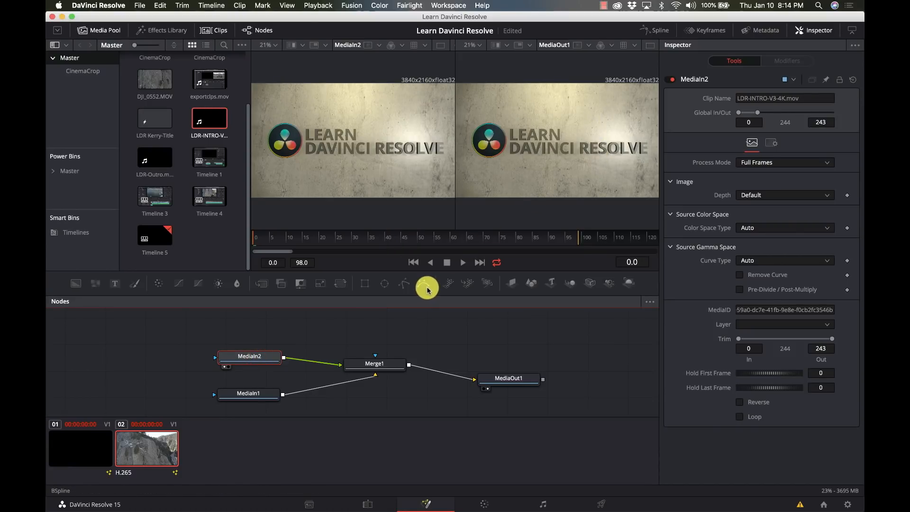
left_click(259, 395)
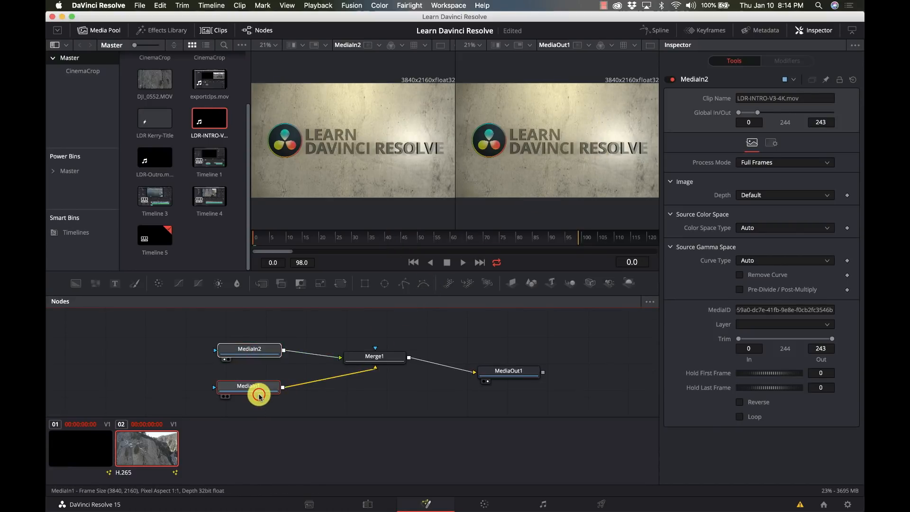
left_click(262, 352)
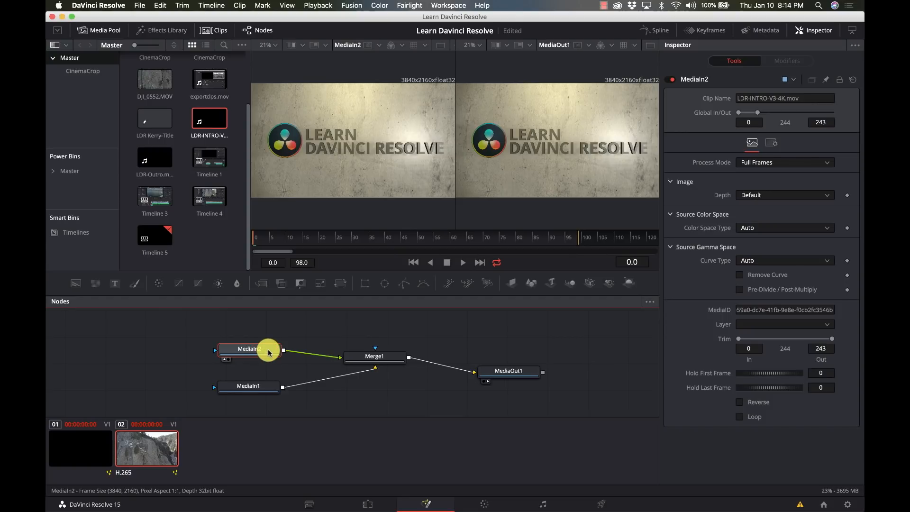
mouse_move(268, 352)
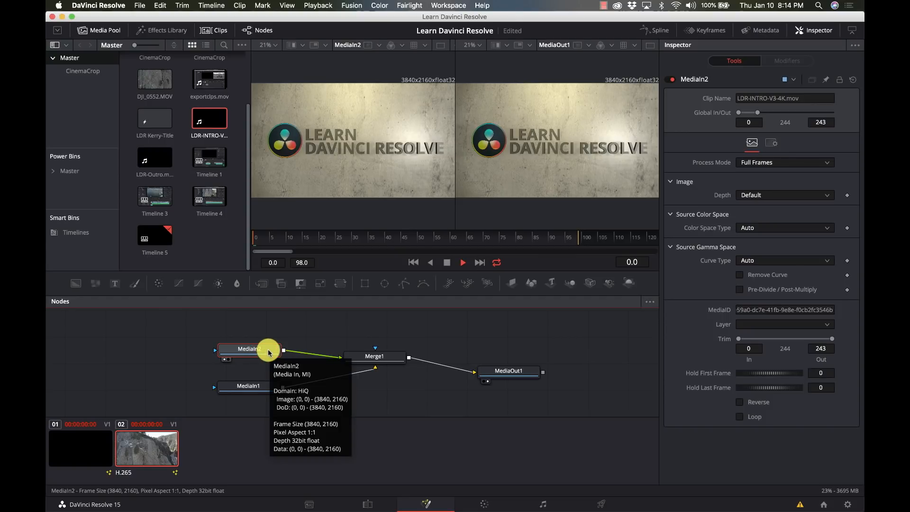
key("shift+space")
type("mrg")
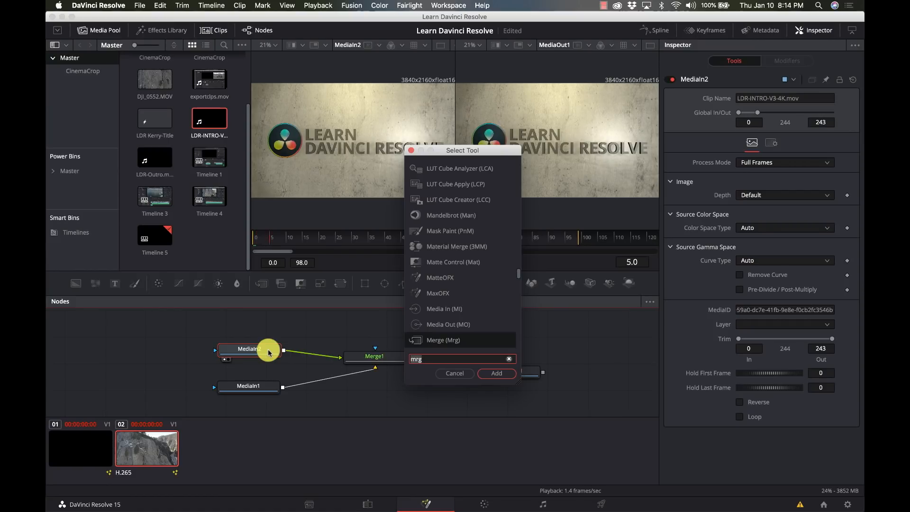
key("BackSpace")
key("BackSpace")
key("BackSpace")
type("rez")
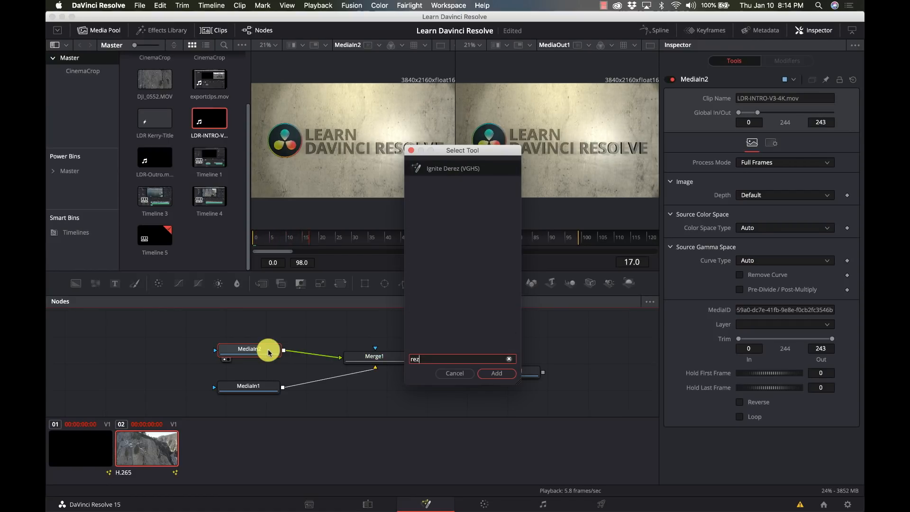
key("BackSpace")
key("BackSpace")
type("es")
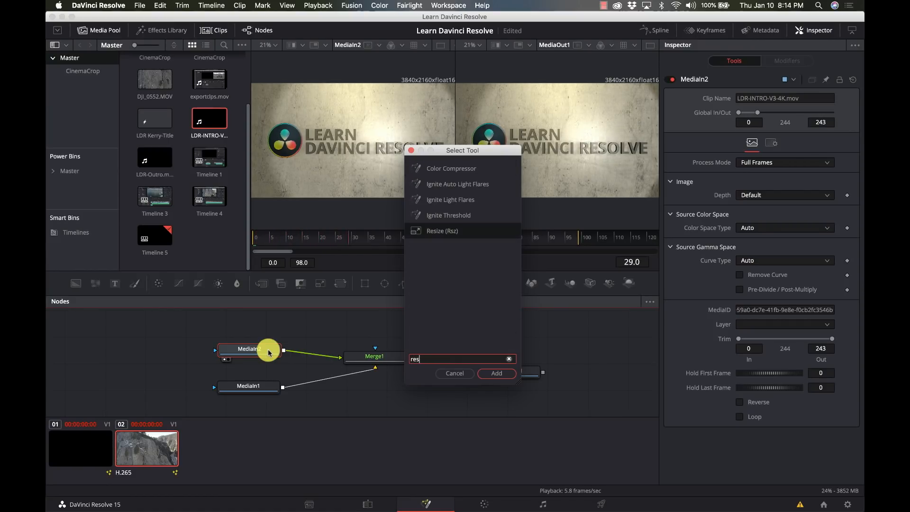
key("Return")
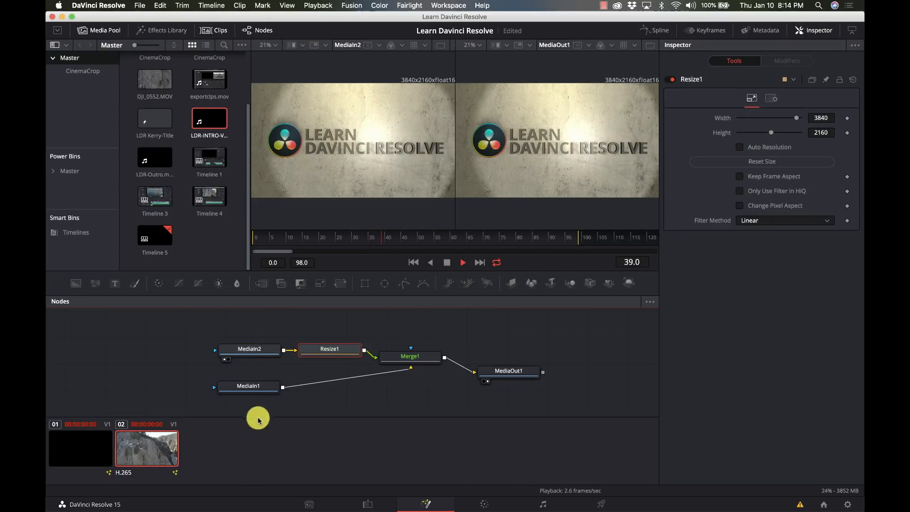
Stop playback and reduce Resize1 to a width of 2452 and a height of 1194.
left_click(339, 356)
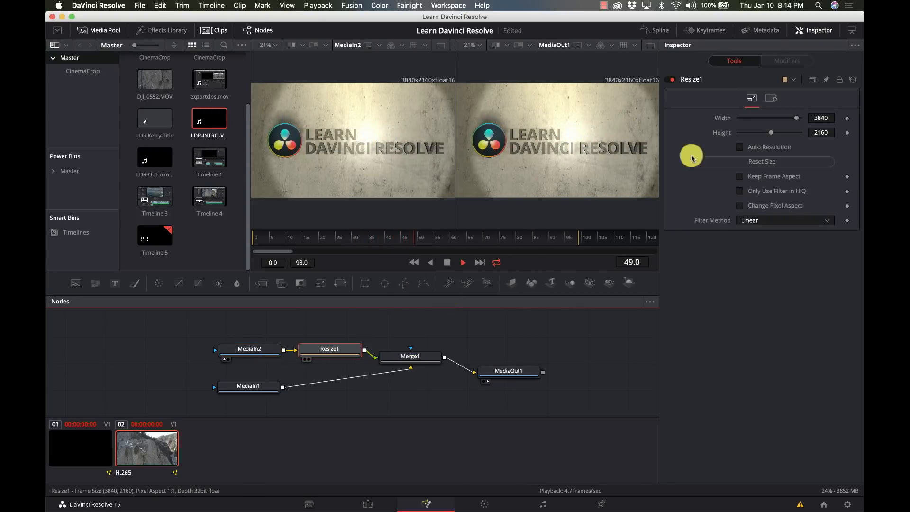
left_click(446, 262)
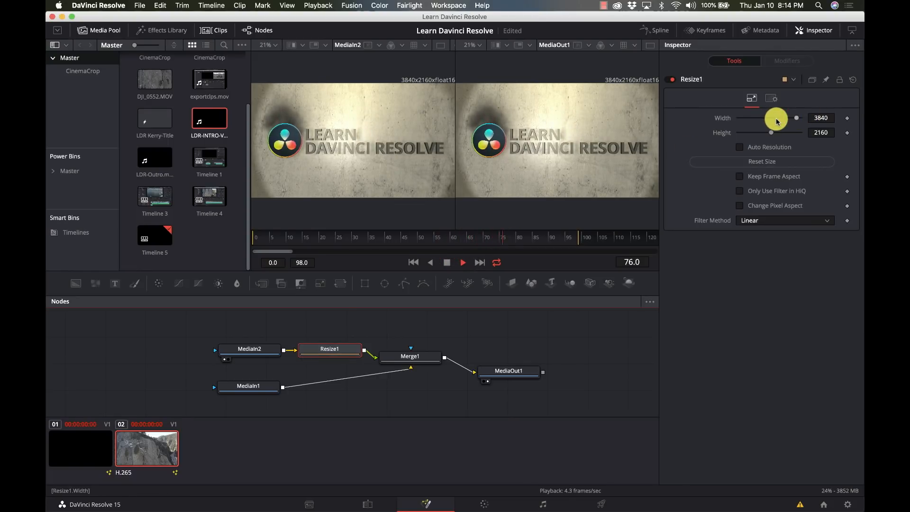
left_click(448, 264)
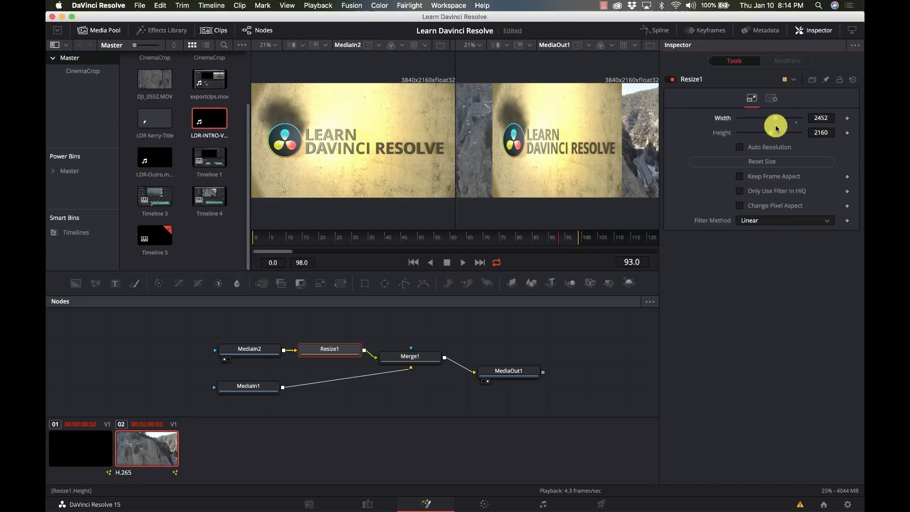
left_click_drag(767, 136, 757, 136)
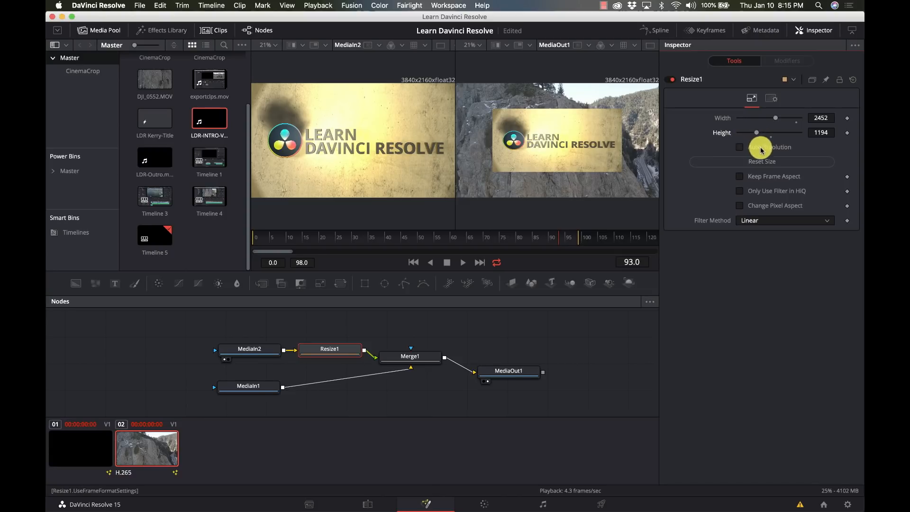
Turn on Auto Resolution for Resize1, try to reduce its width, and turn the option off again.
left_click(756, 147)
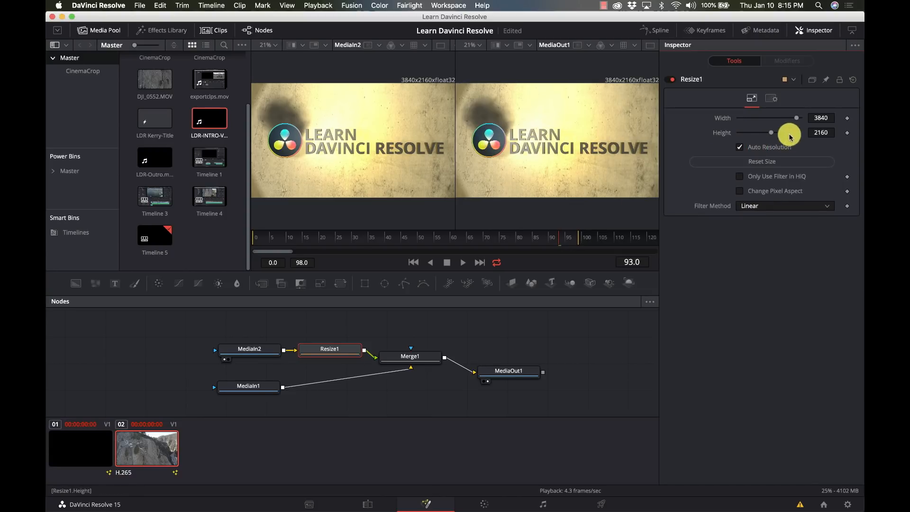
left_click_drag(792, 121, 769, 121)
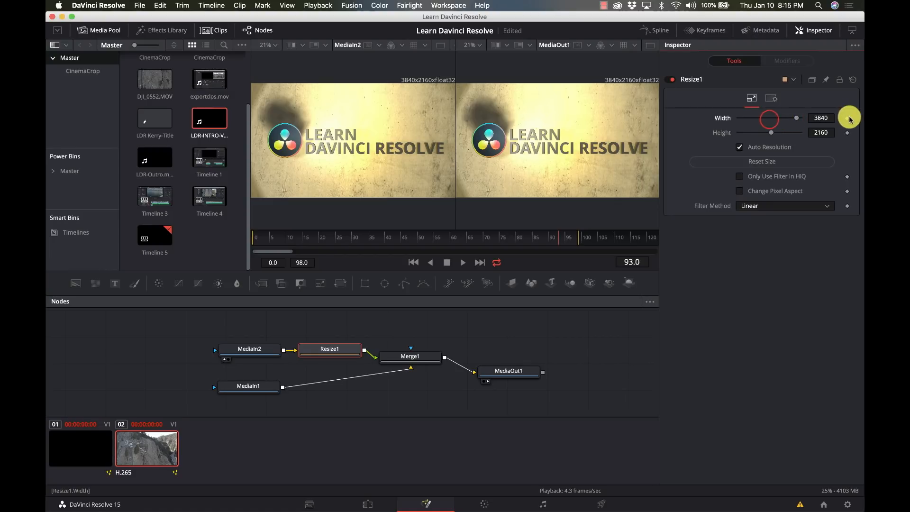
left_click(822, 119)
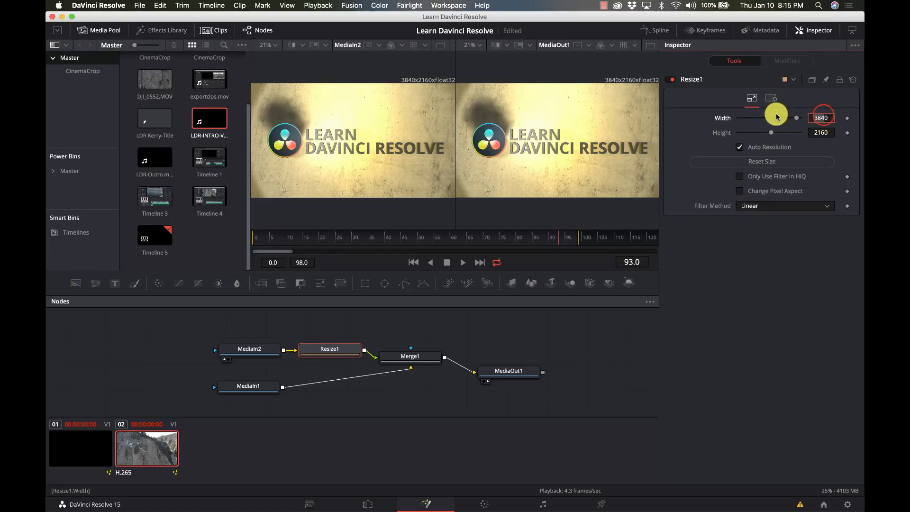
left_click(768, 147)
Enable Keep Frame Aspect on Resize1 and scale the intro clip down to 2097 × 1180.
left_click_drag(794, 118, 777, 122)
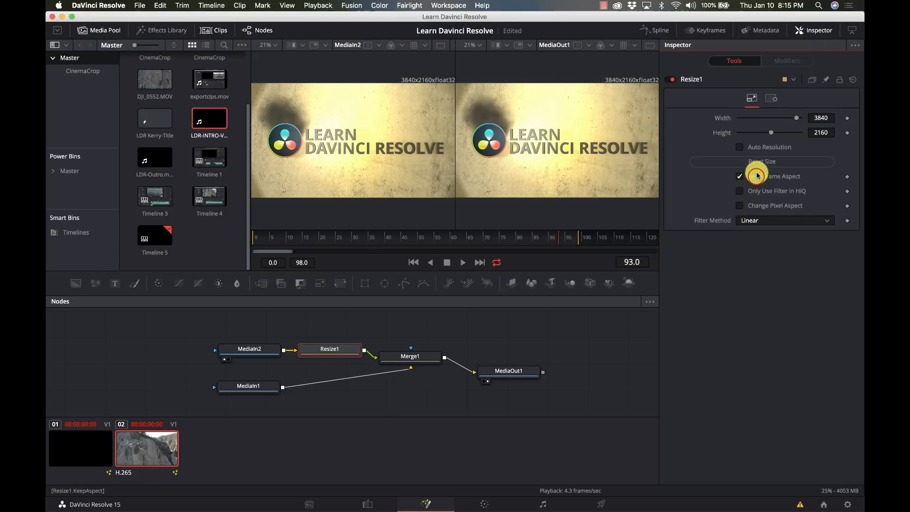
left_click_drag(796, 117, 771, 121)
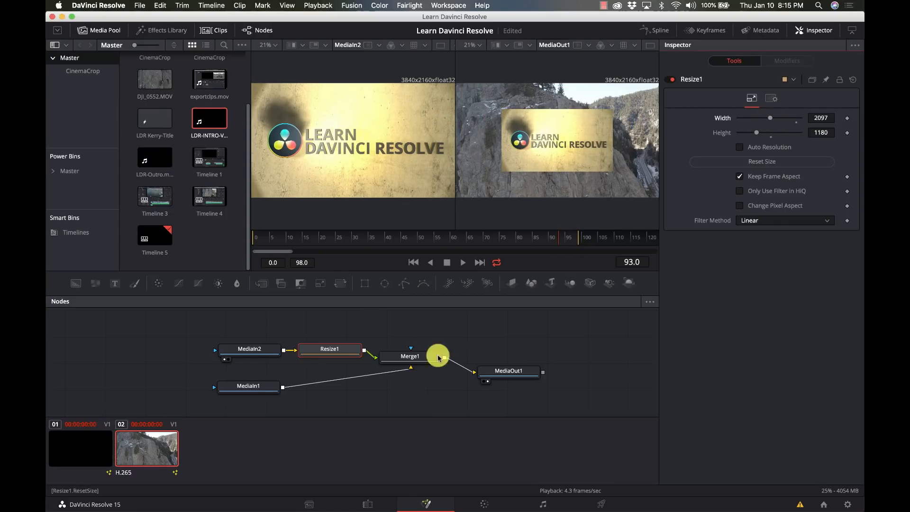
Swap the foreground and background inputs of Merge1 and swap them back to compare the two orders.
left_click(417, 358)
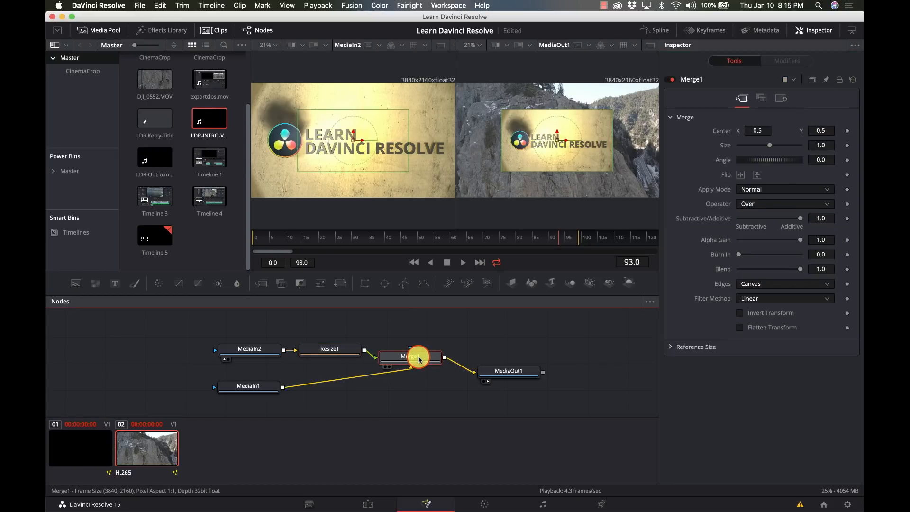
key("ctrl+t")
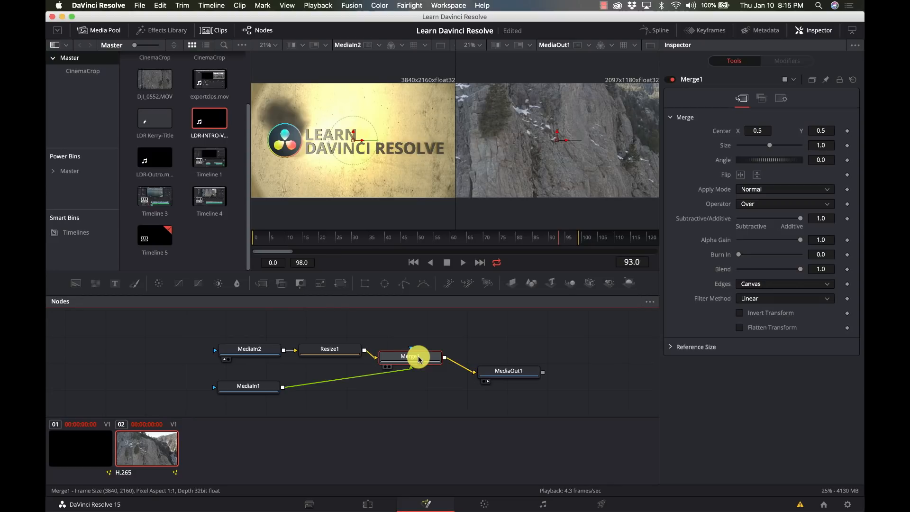
key("ctrl+t")
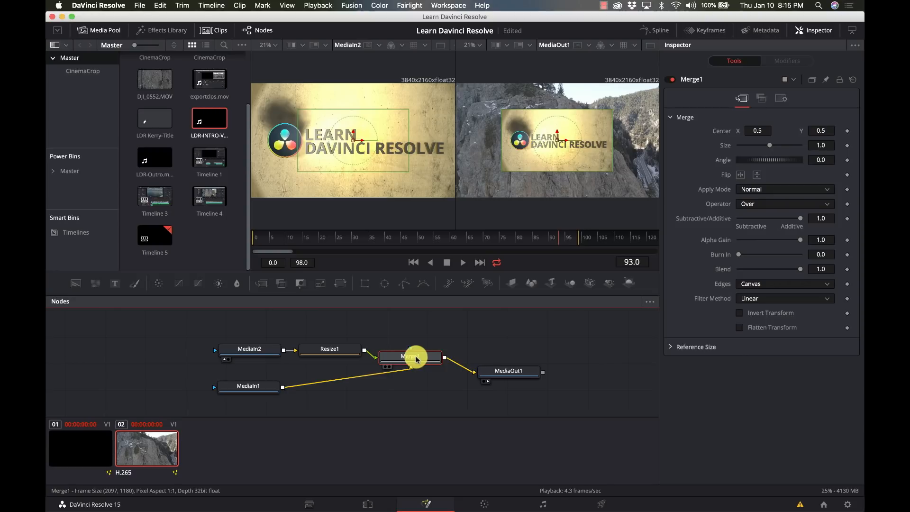
Move the intro clip to the upper right of the merged frame, centred at about X 0.70, Y 0.67.
left_click_drag(565, 148, 607, 124)
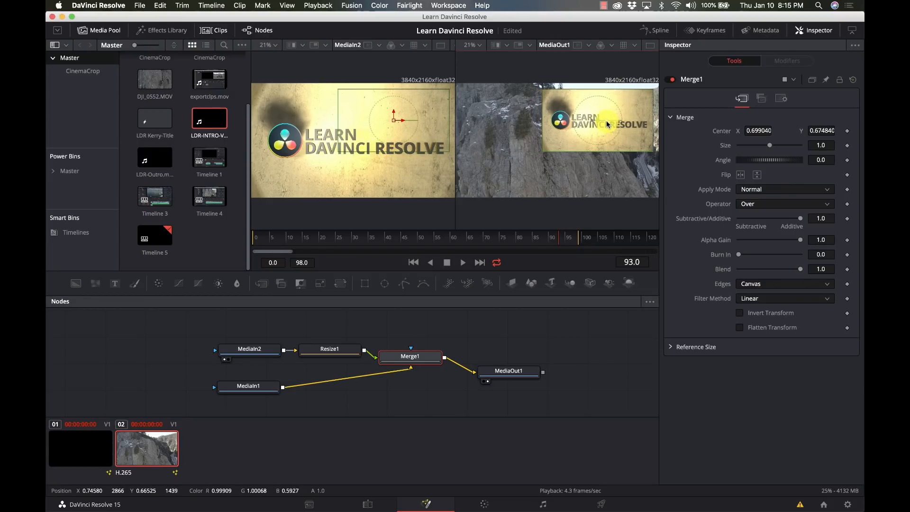
left_click(577, 334)
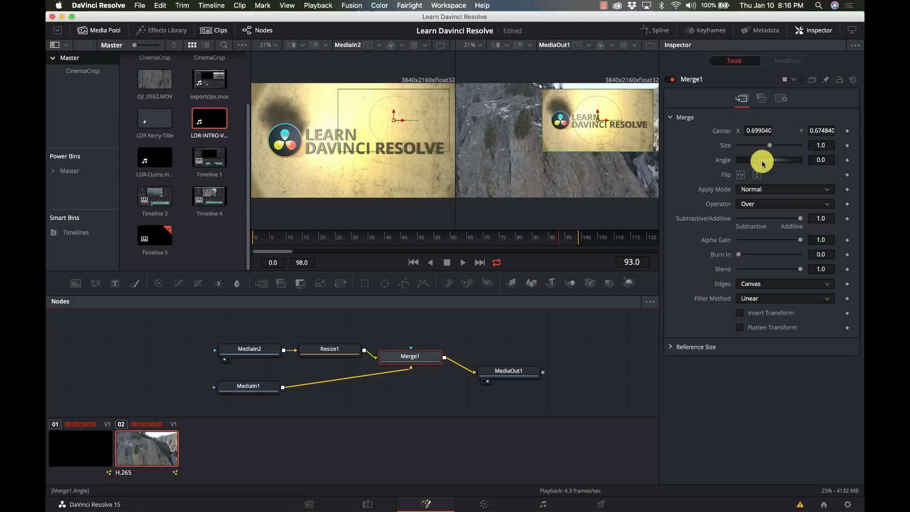
Try the Dissolve, Overlay and Darken apply modes on Merge1.
left_click(763, 190)
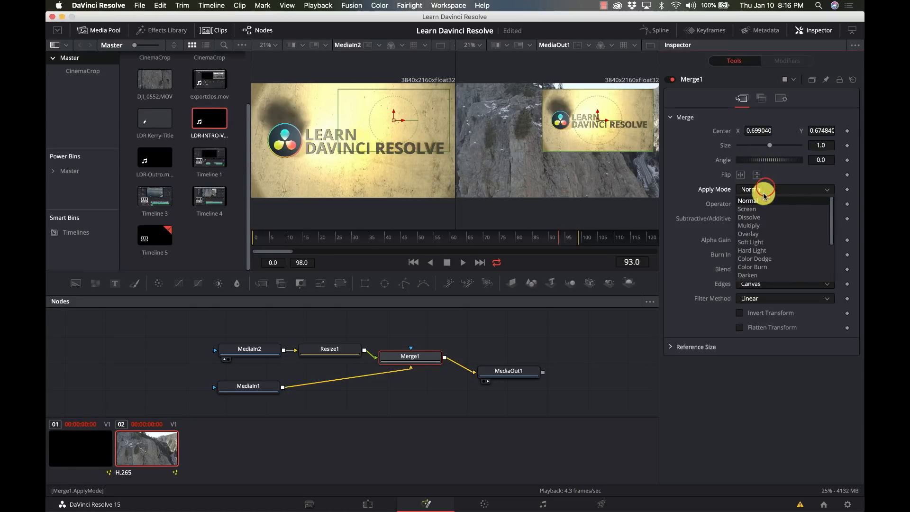
left_click(760, 216)
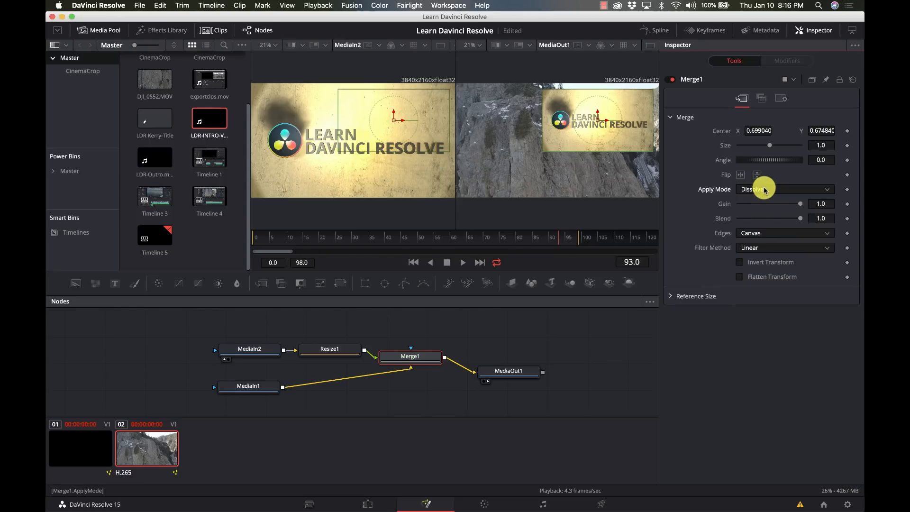
left_click(764, 189)
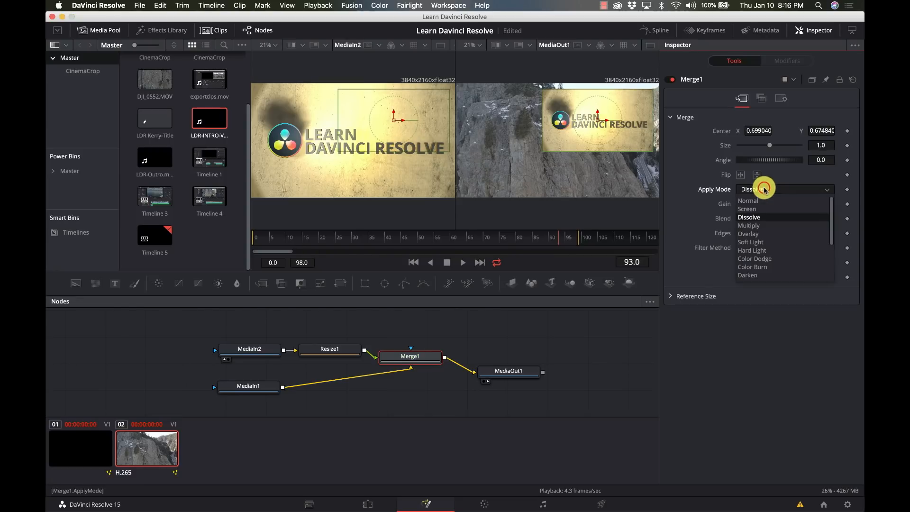
left_click(760, 230)
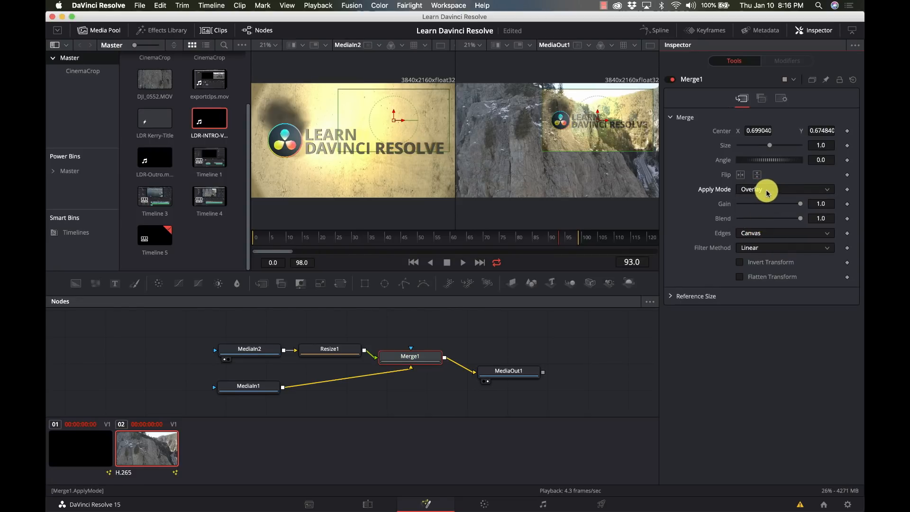
left_click(767, 190)
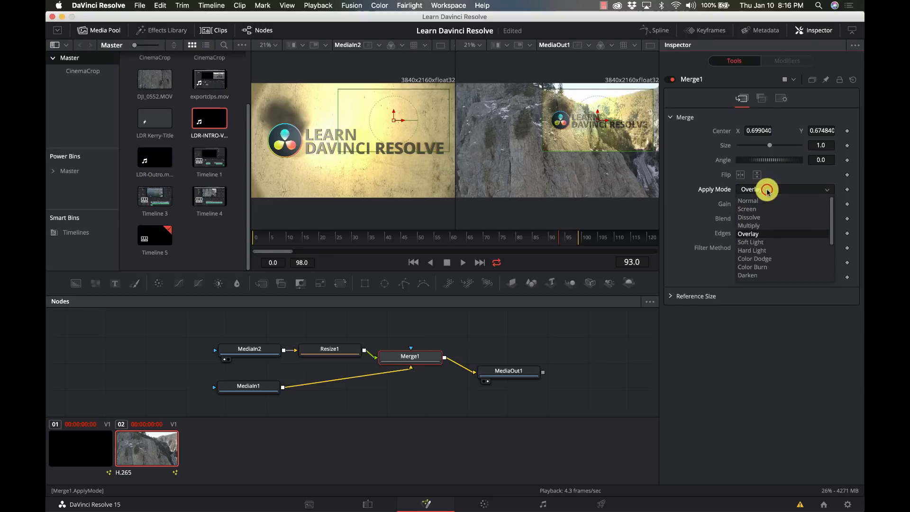
left_click(758, 276)
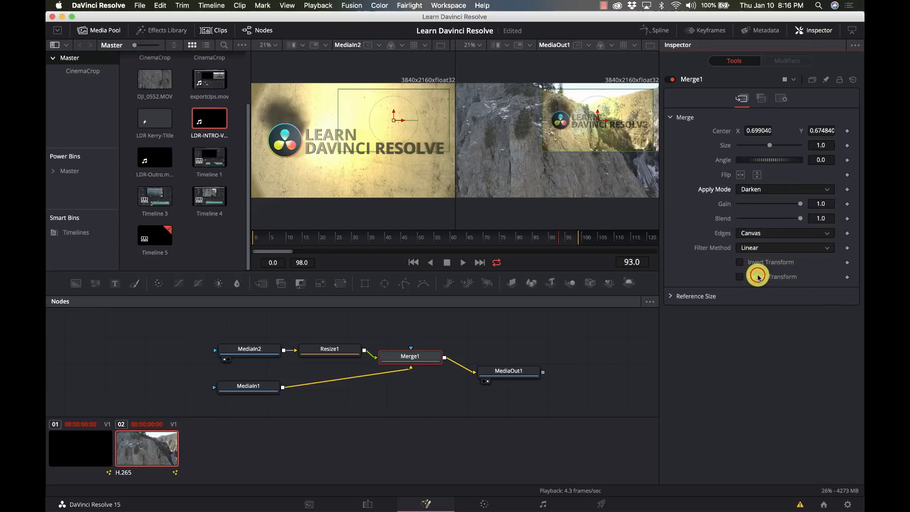
Try the Color and Difference apply modes on Merge1 and return the mode to Normal.
left_click(773, 192)
scroll(769, 228, "down", 3)
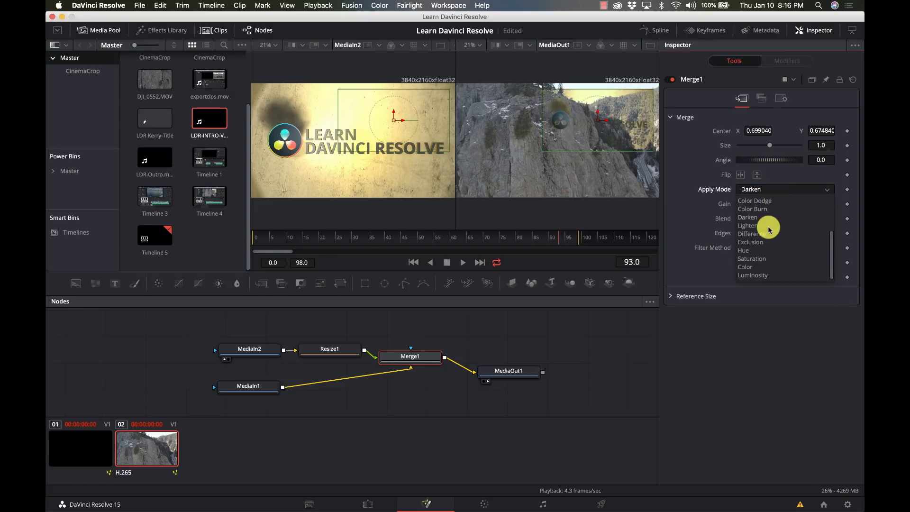
left_click(757, 268)
left_click(777, 190)
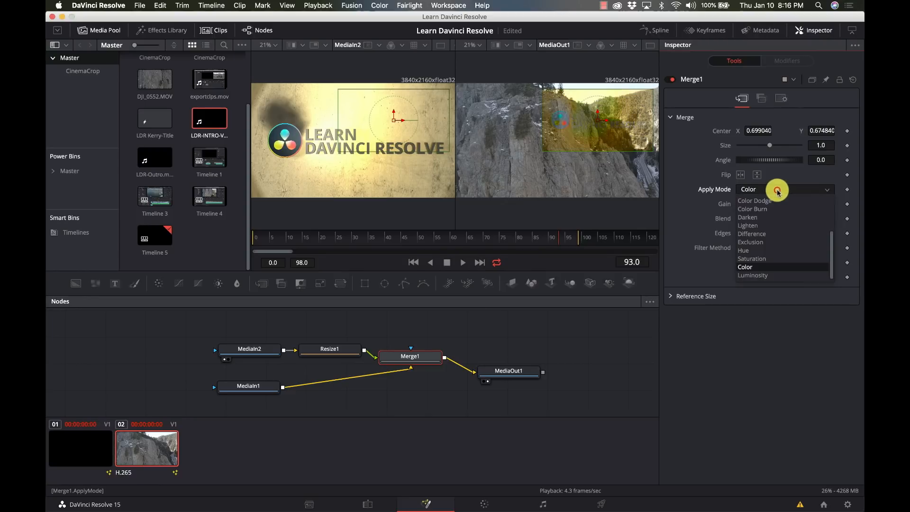
left_click(765, 235)
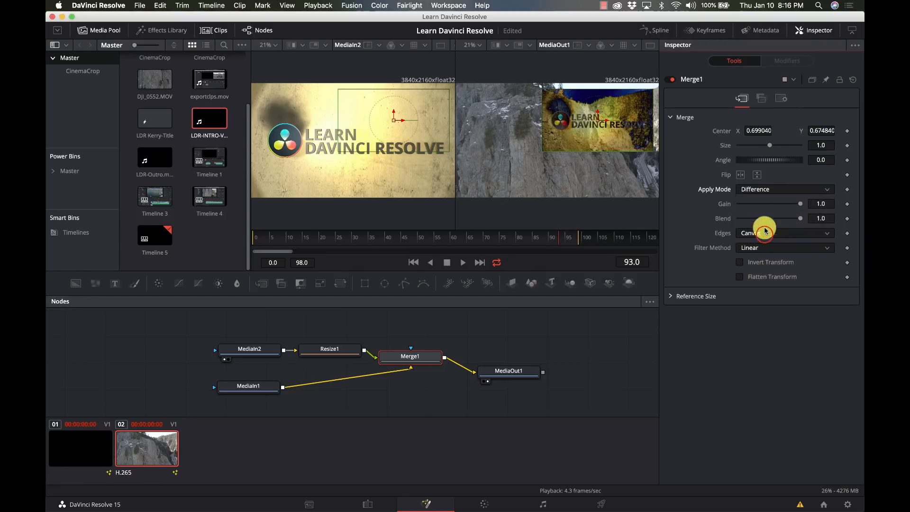
left_click(769, 187)
scroll(768, 206, "up", 5)
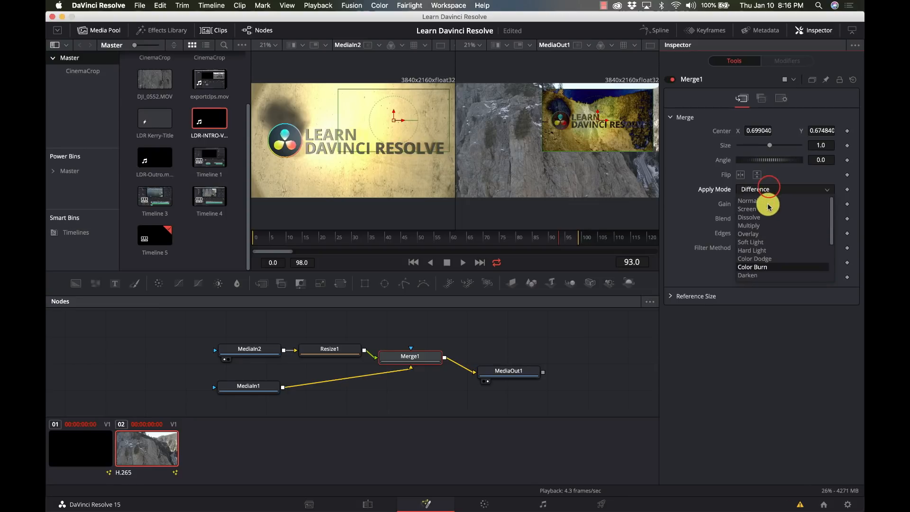
left_click(759, 201)
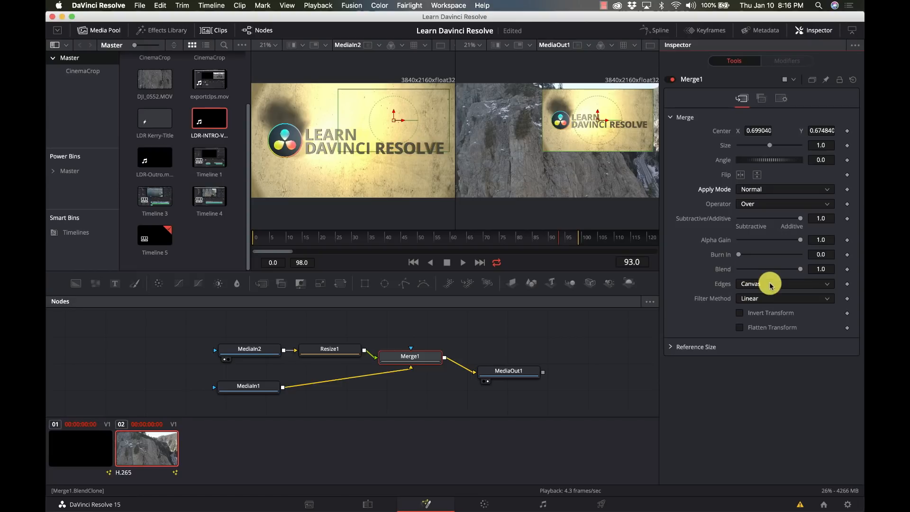
Check the Edges options of Merge1 and expand its Reference Size settings.
left_click(768, 284)
left_click(670, 271)
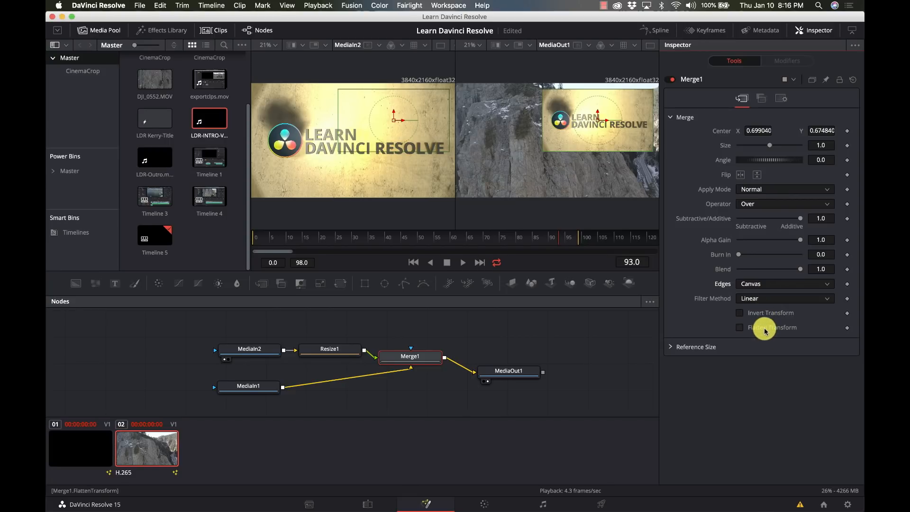
left_click(670, 347)
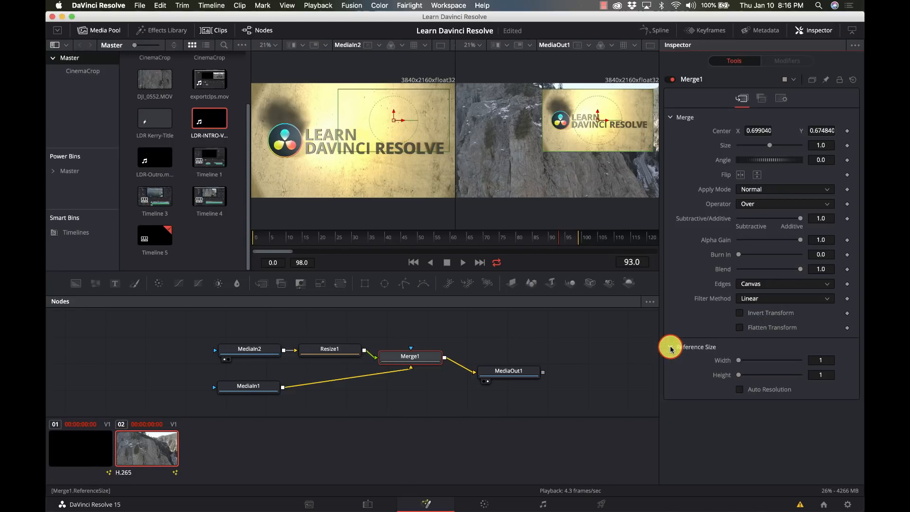
Review Merge1's Depth Merge settings and collapse them, checking MediaOut1's settings before reselecting Merge1.
left_click(761, 102)
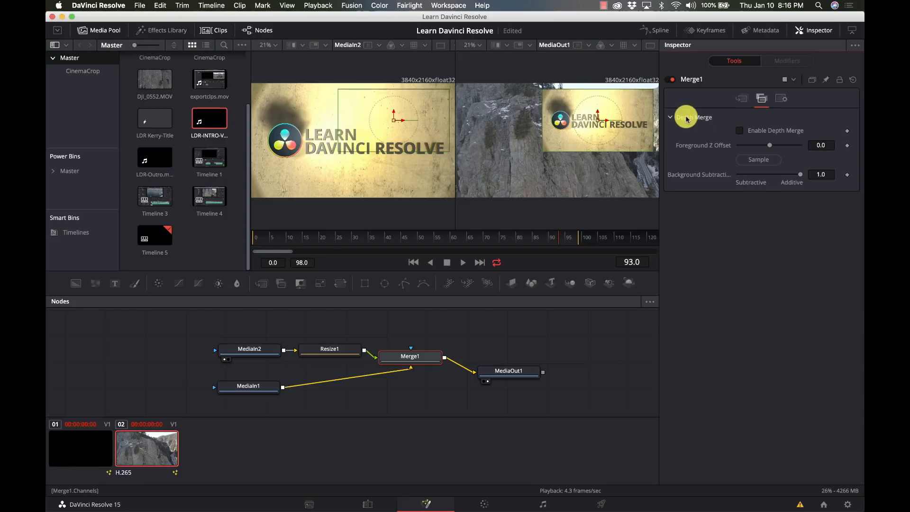
left_click(670, 117)
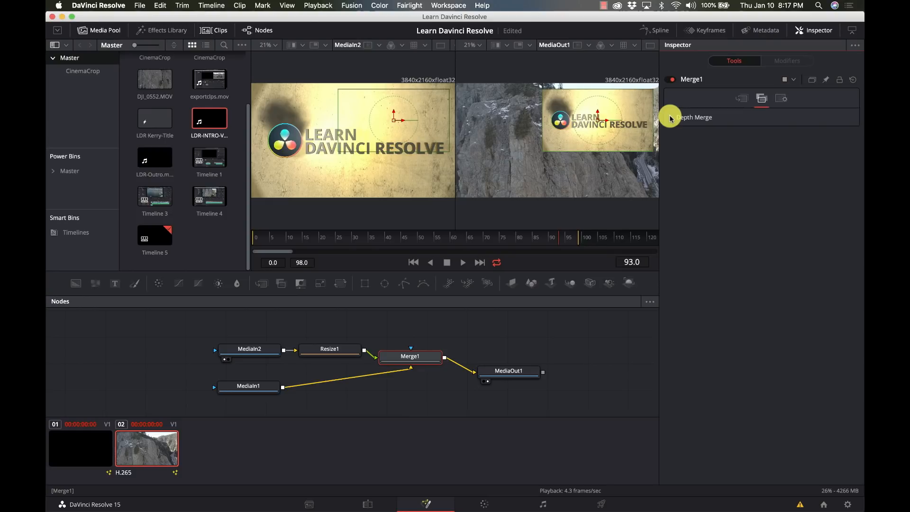
left_click(525, 378)
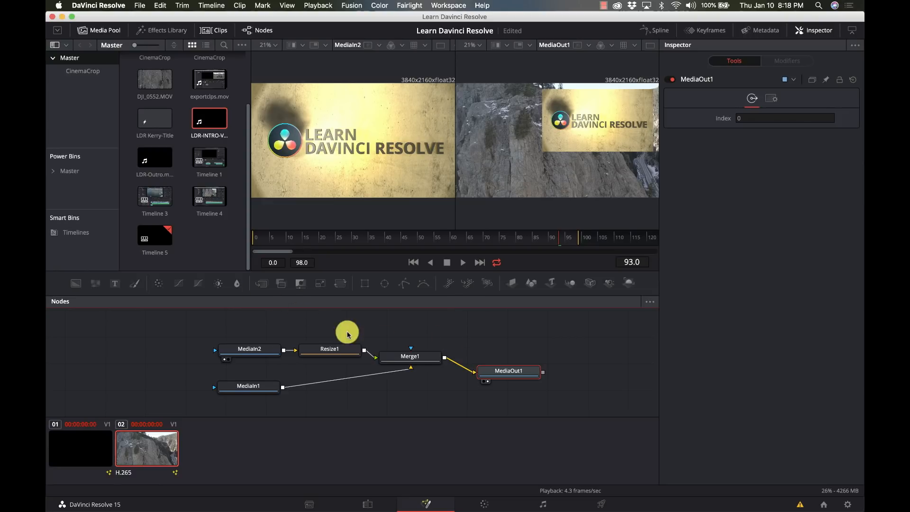
left_click(424, 363)
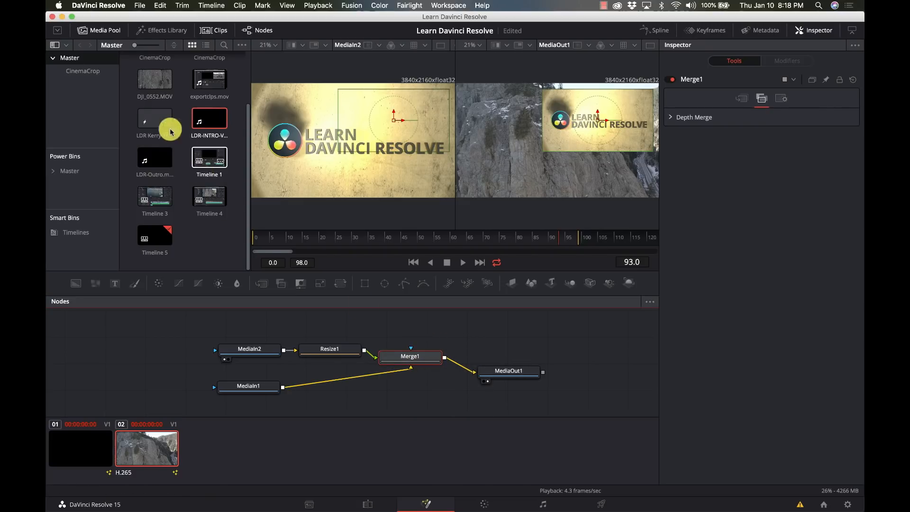
Show the Effects Library and browse the tool categories that can be added to the node graph.
left_click(157, 30)
left_click(66, 58)
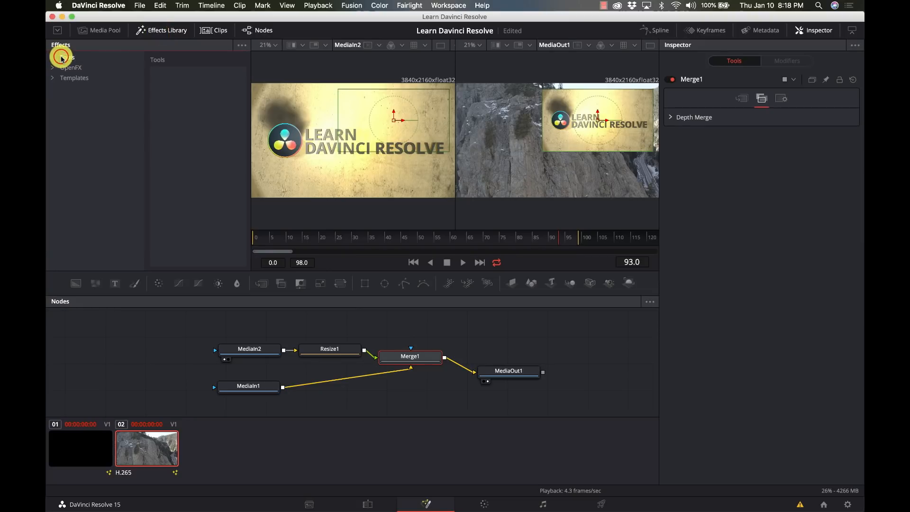
right_click(490, 336)
mouse_move(509, 341)
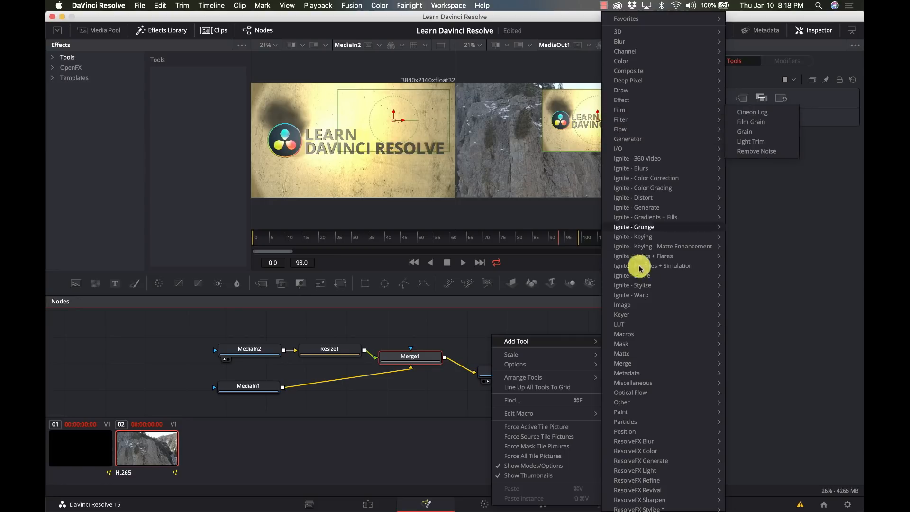
mouse_move(648, 406)
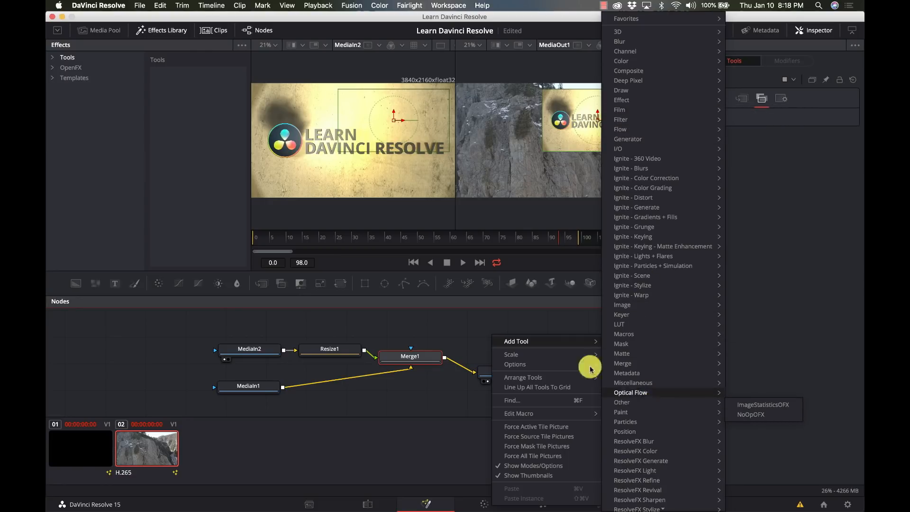
left_click(543, 317)
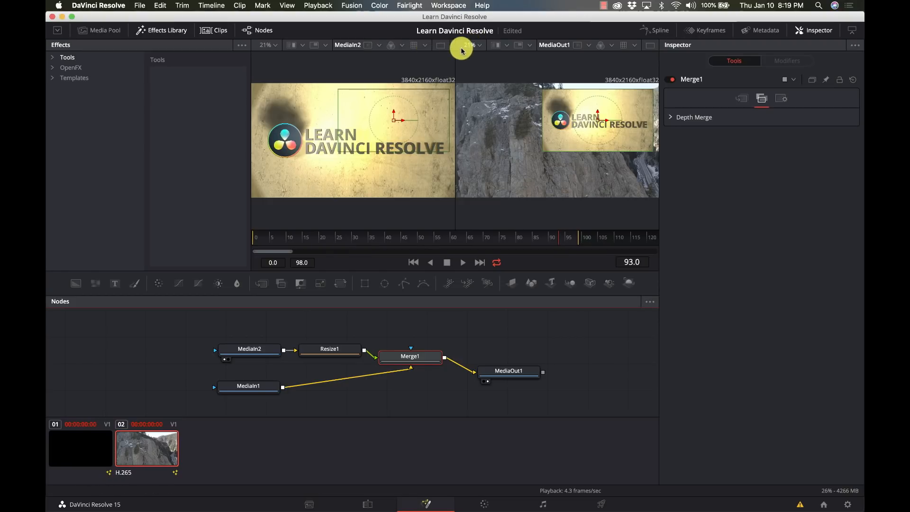
Check the MediaOut1 viewer's zoom options and switch twice between its single view and the dual viewers.
left_click(481, 46)
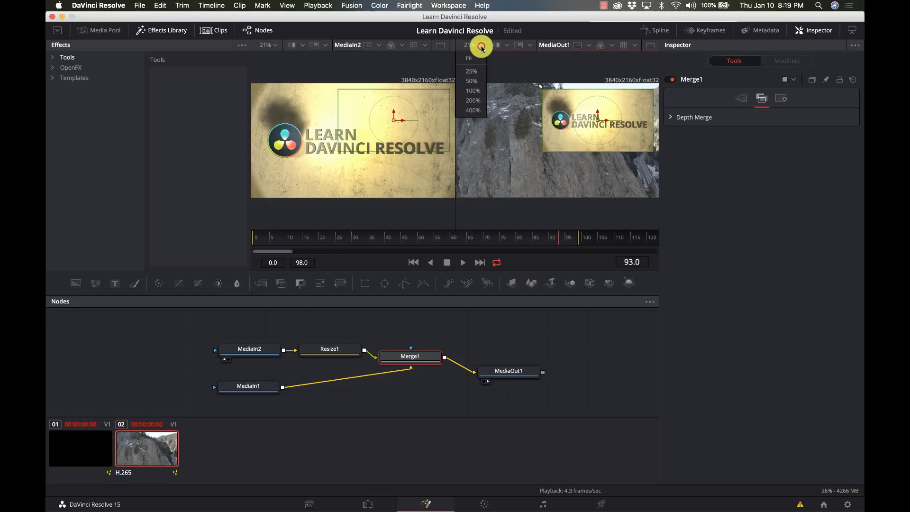
left_click(480, 46)
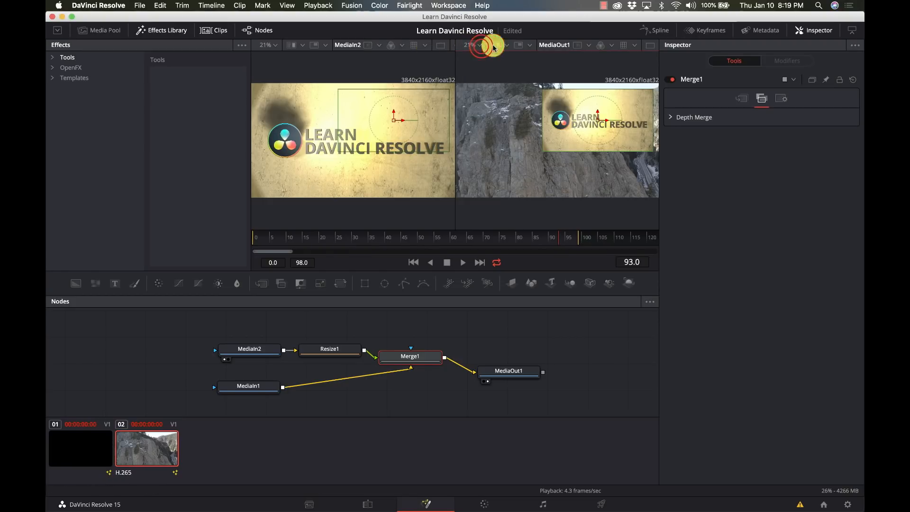
left_click(651, 45)
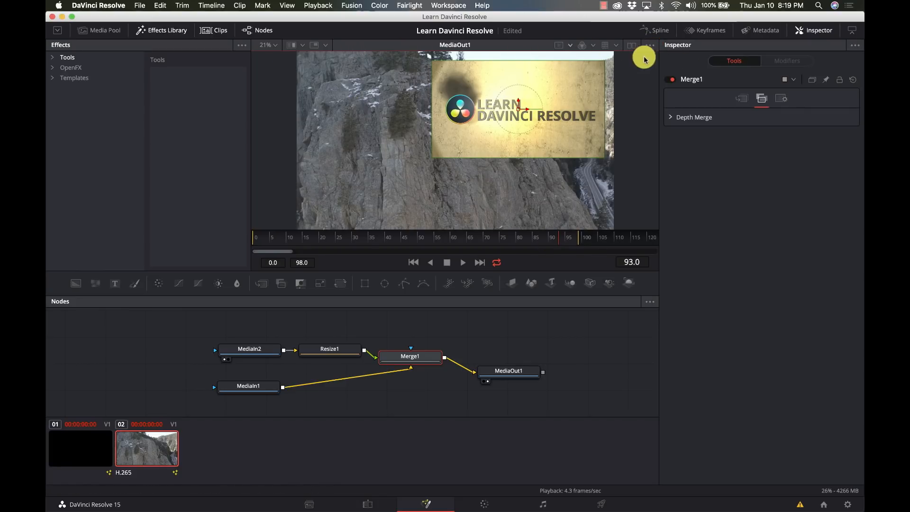
left_click(632, 46)
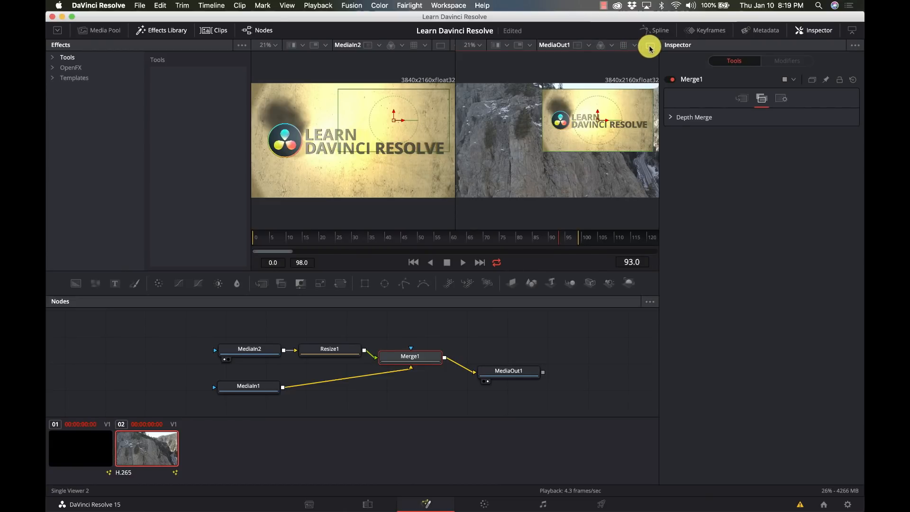
left_click(650, 46)
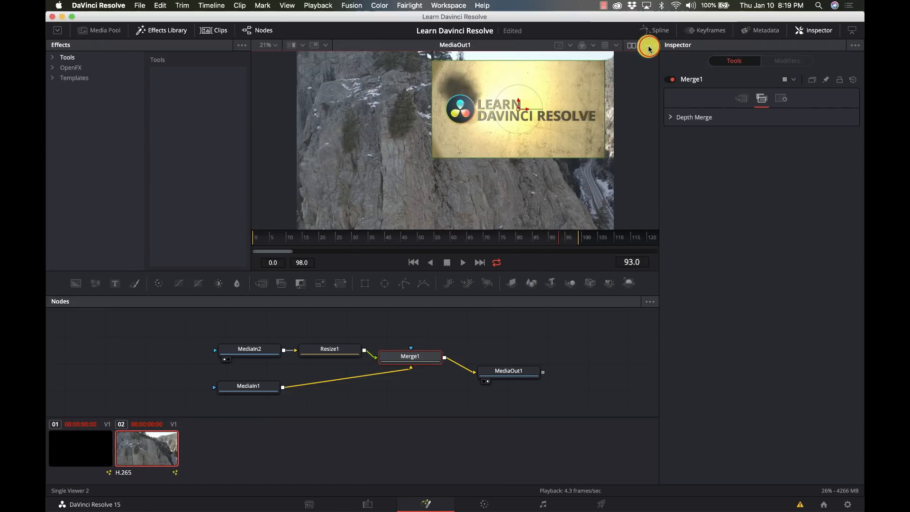
left_click(632, 46)
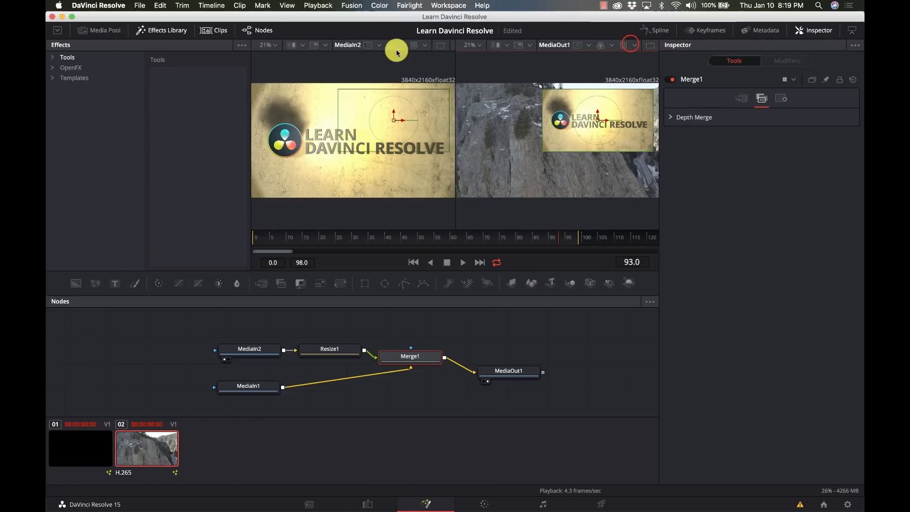
Try the 25% and 400% zoom levels in the MediaIn2 viewer and return it to Fit.
left_click(273, 45)
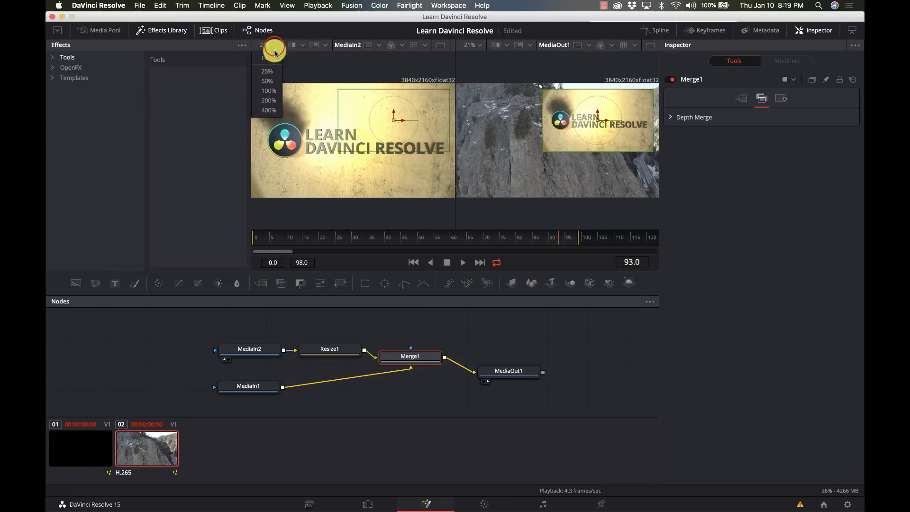
left_click(273, 72)
left_click(272, 47)
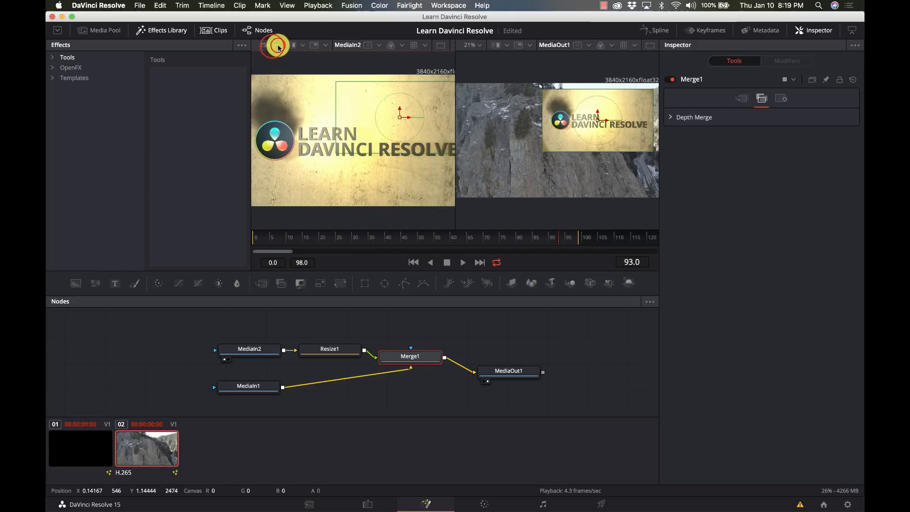
left_click(276, 47)
left_click(269, 110)
left_click(268, 45)
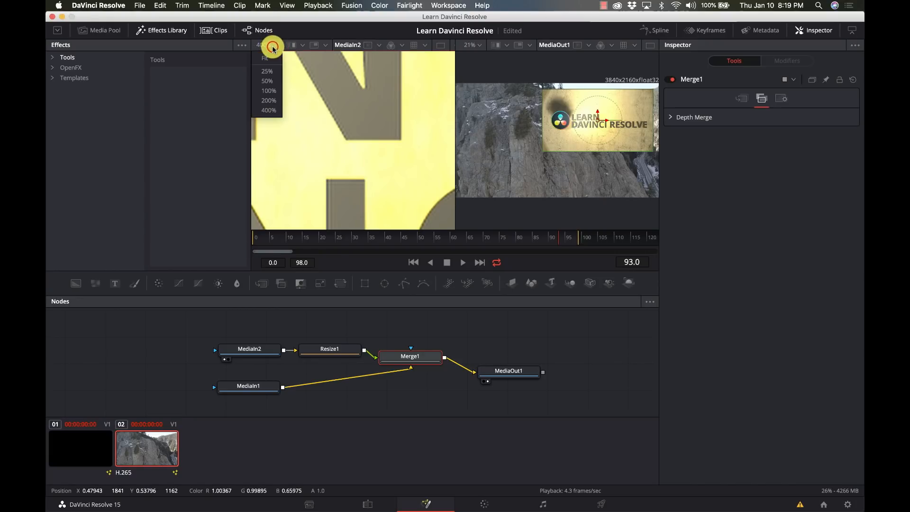
left_click(268, 58)
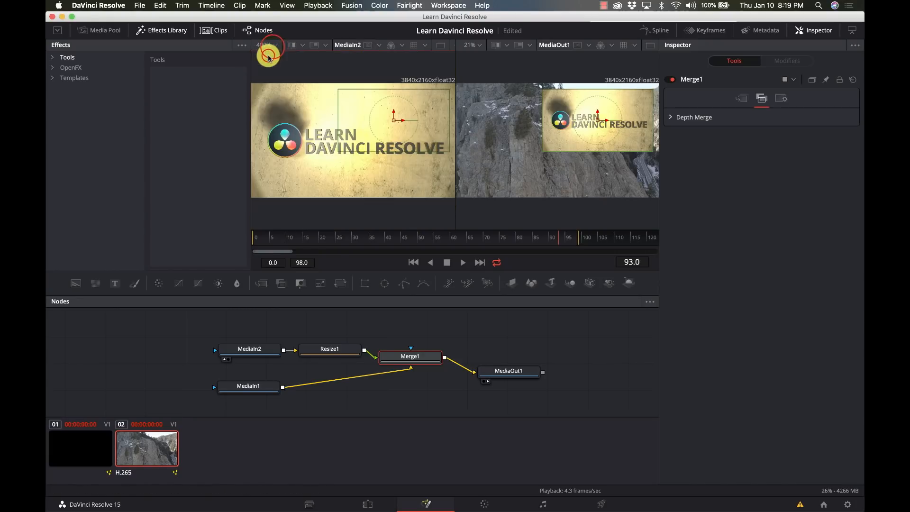
Toggle the split wipe view on and off for the MediaIn2 viewer and check its region options: Auto, Lock, Set and Reset.
left_click(292, 45)
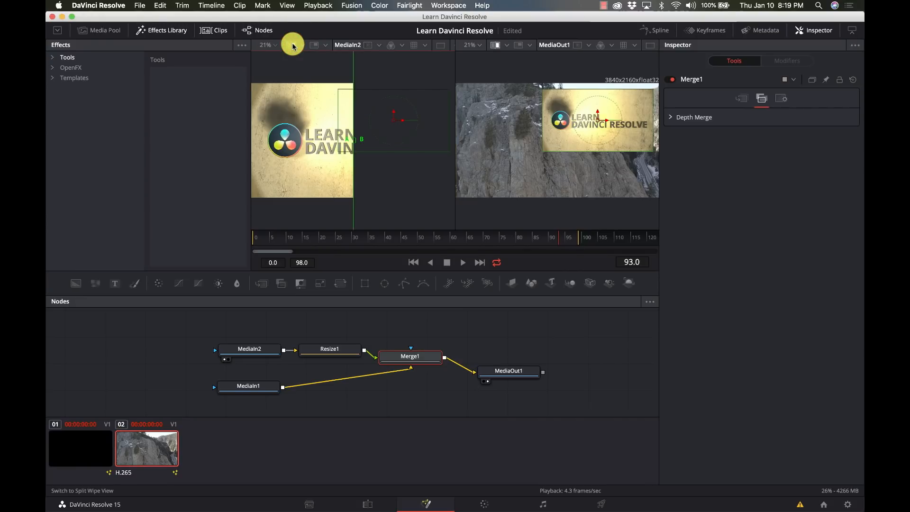
left_click(293, 46)
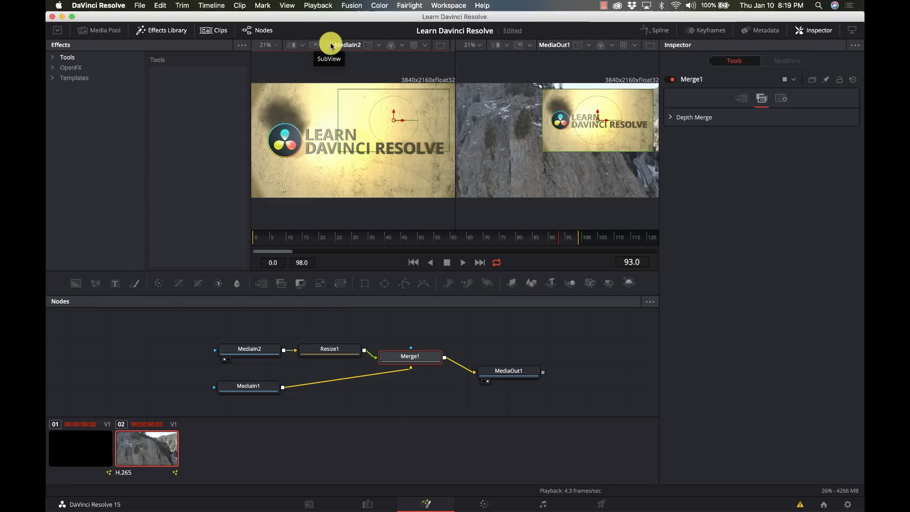
left_click(376, 46)
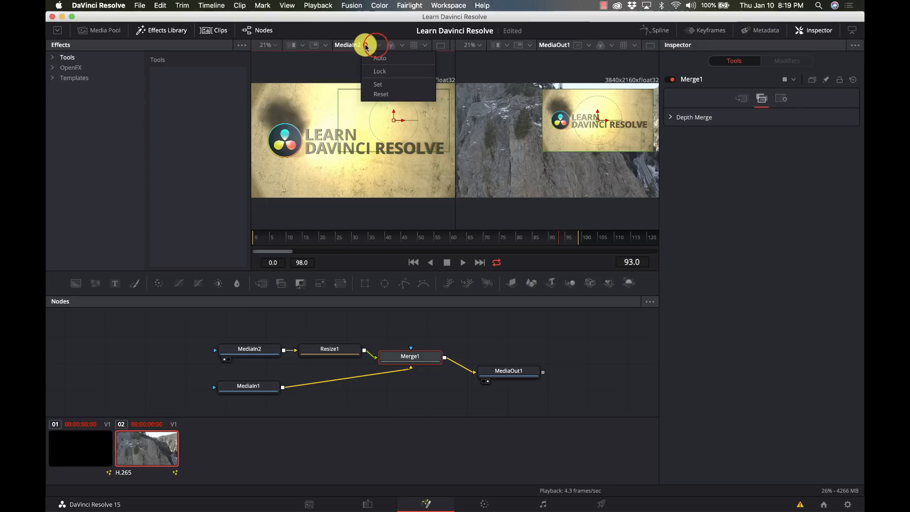
left_click(373, 46)
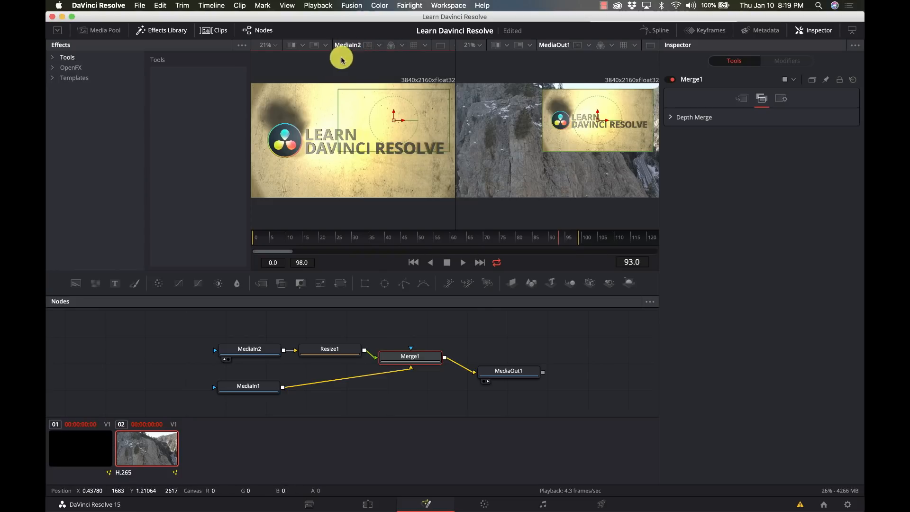
Toggle the MediaIn2 viewer's colour display off and on, and view MediaIn2 alone before restoring the dual viewers.
left_click(393, 49)
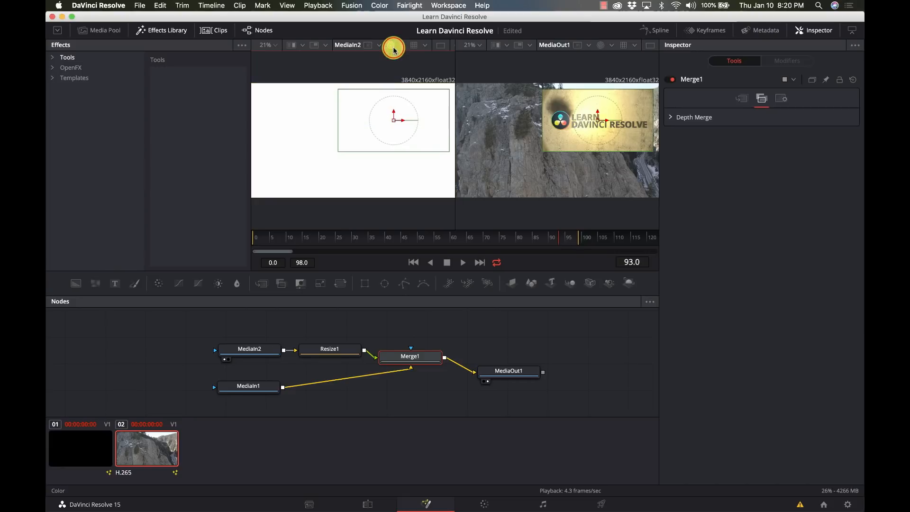
left_click(393, 49)
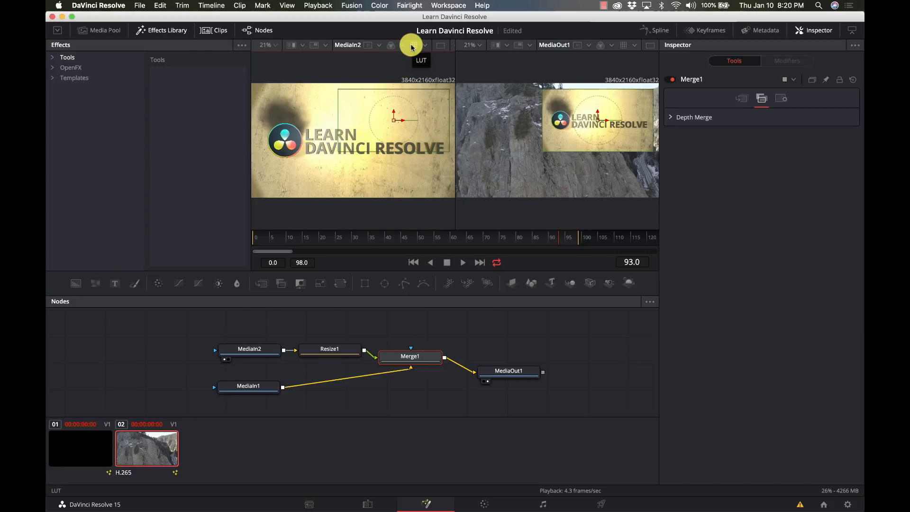
left_click(441, 46)
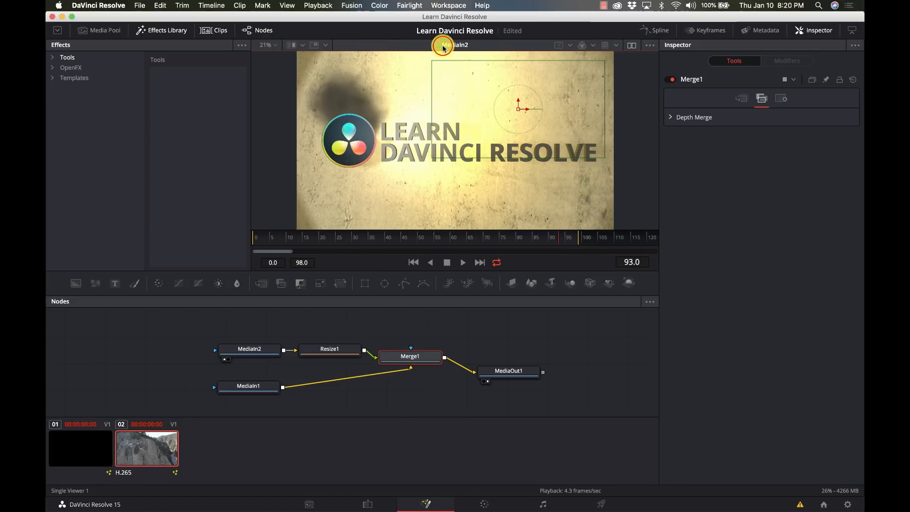
left_click(631, 47)
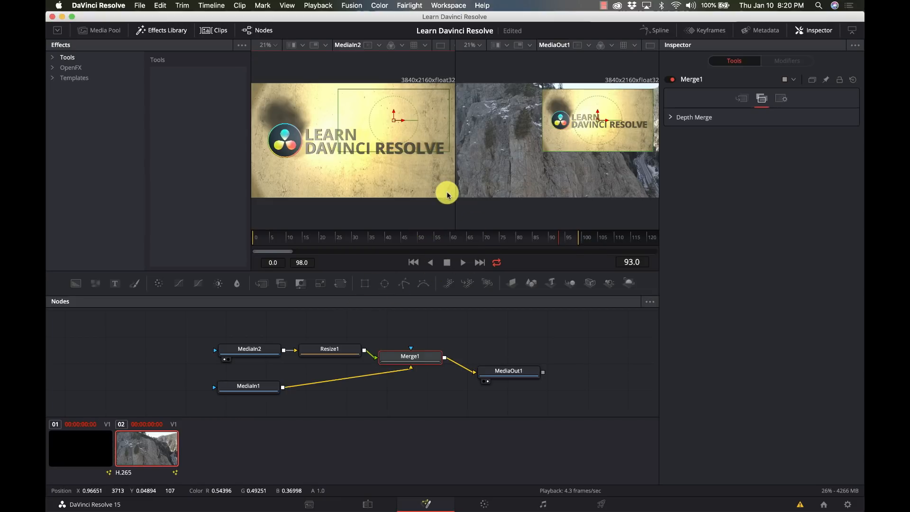
Show only the MediaOut1 viewer and shrink the viewer area to give the node graph more height.
left_click(648, 46)
left_click_drag(491, 271, 470, 315)
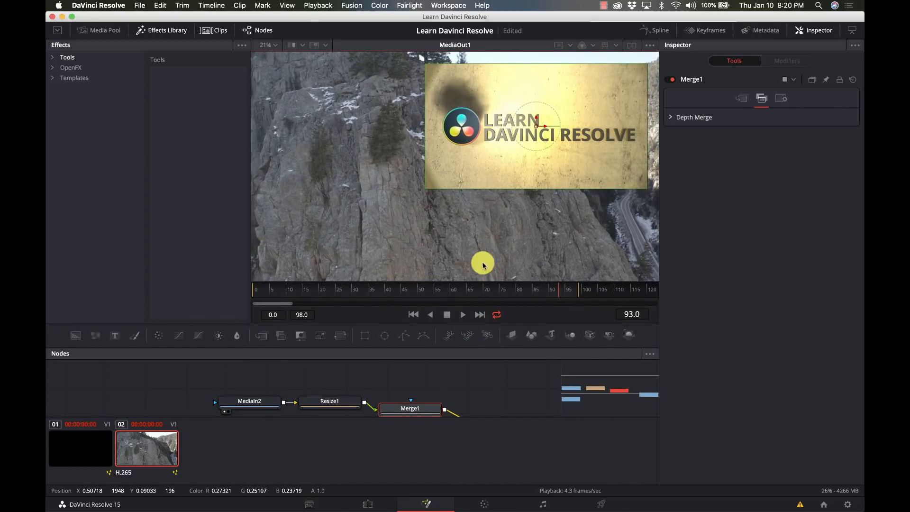
left_click_drag(508, 323, 511, 238)
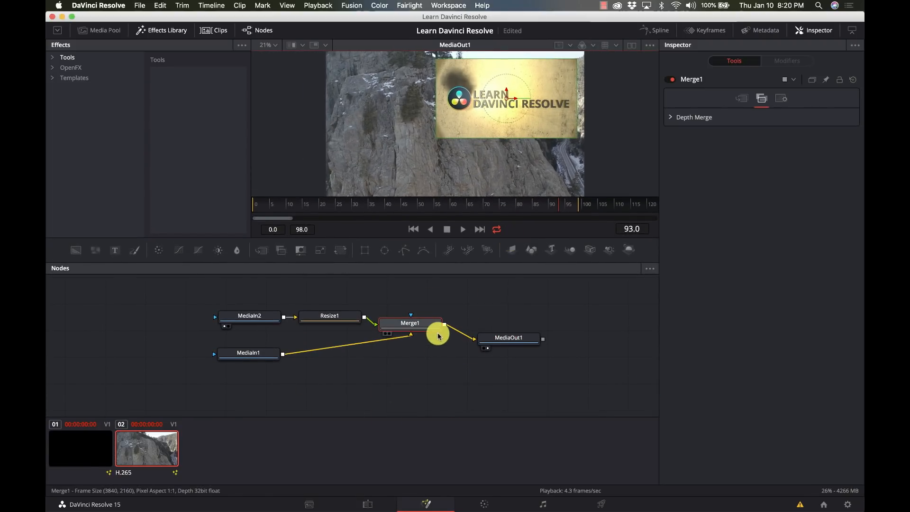
Move Merge1 nearly level with Resize1 and shift MediaOut1 farther right to leave space between the two nodes.
left_click(420, 328)
left_click_drag(420, 327, 439, 319)
left_click_drag(500, 338, 599, 334)
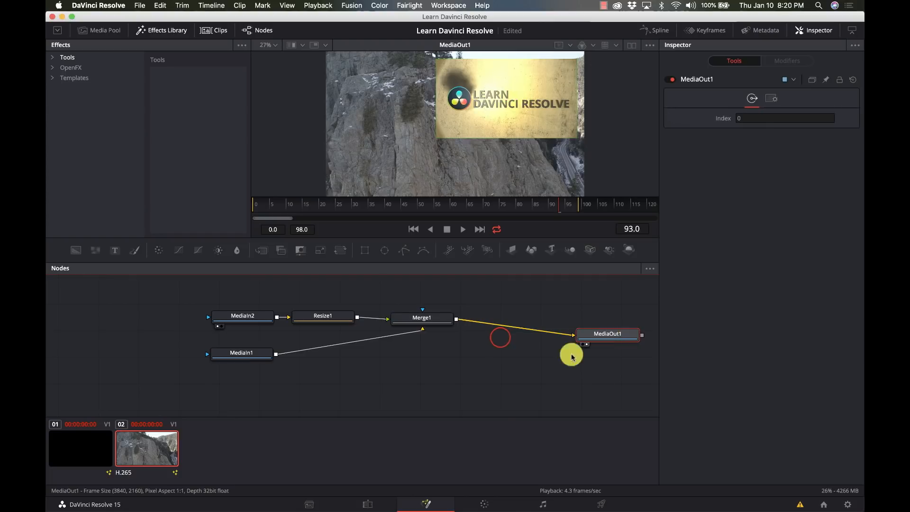
left_click(497, 372)
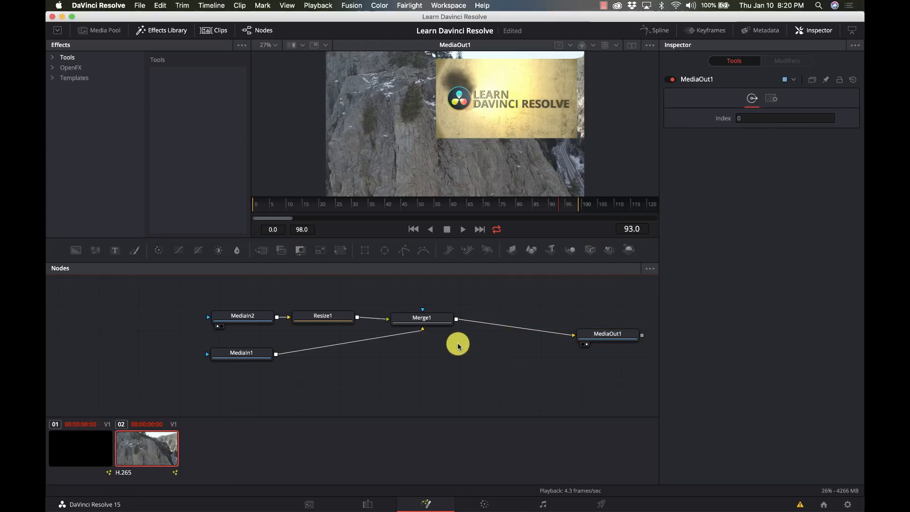
Insert a second Merge node between Merge1 and MediaOut1 using a tool search for "mer", and delete it again.
left_click(434, 320)
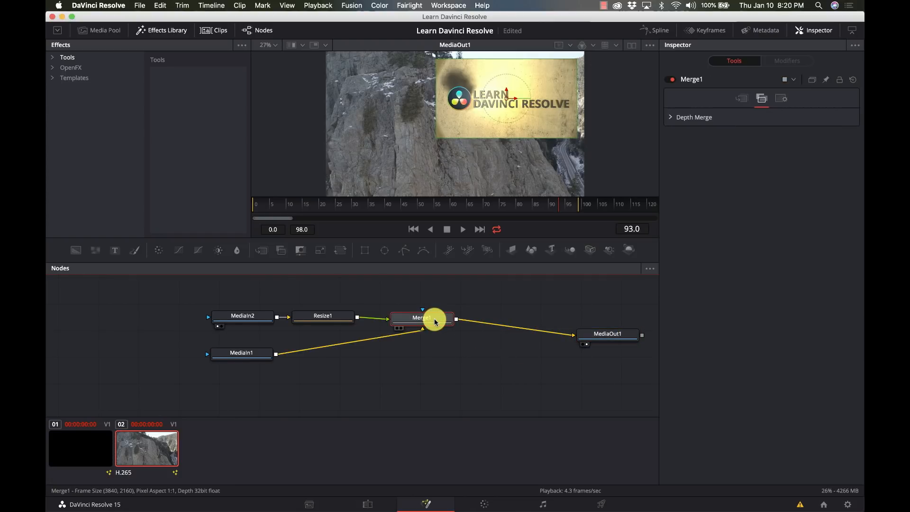
key("shift+space")
type("mer")
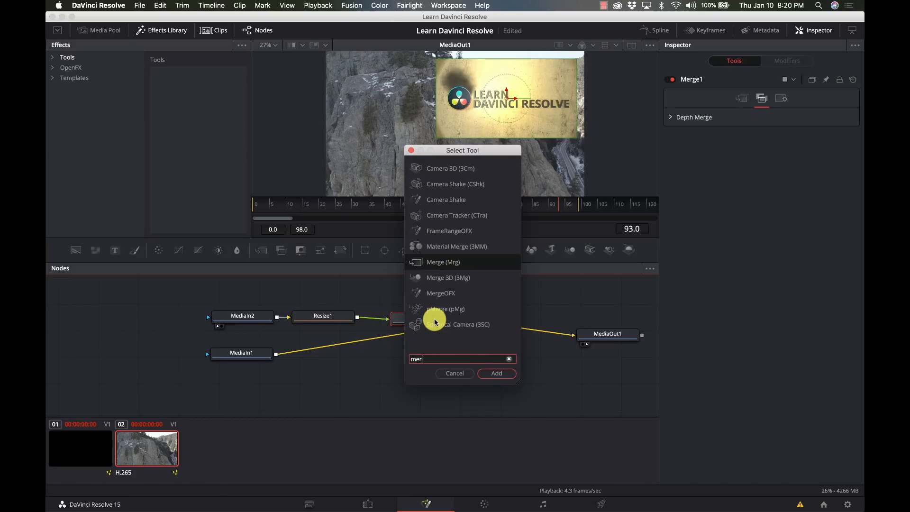
key("Return")
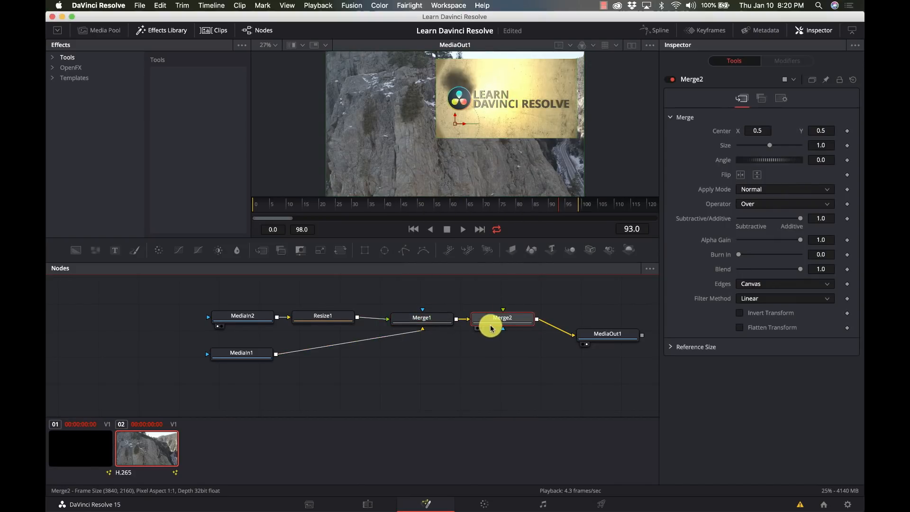
mouse_move(491, 327)
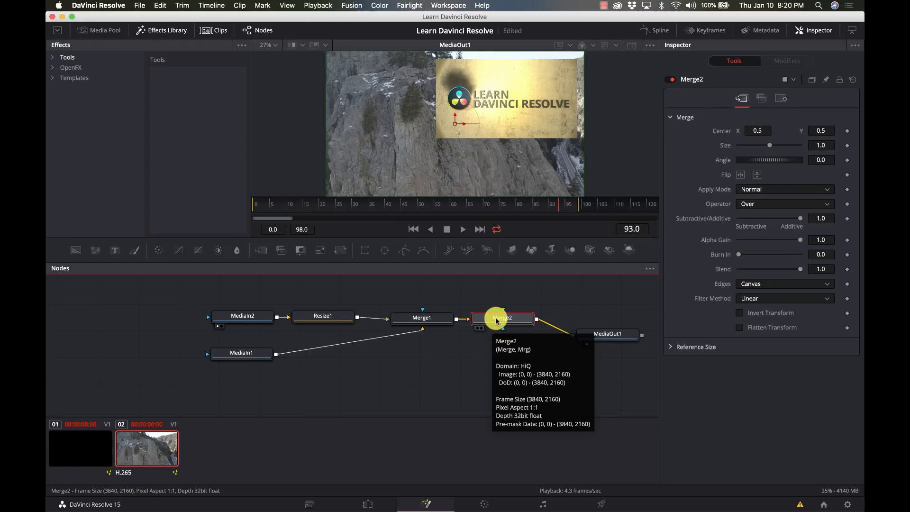
key("Delete")
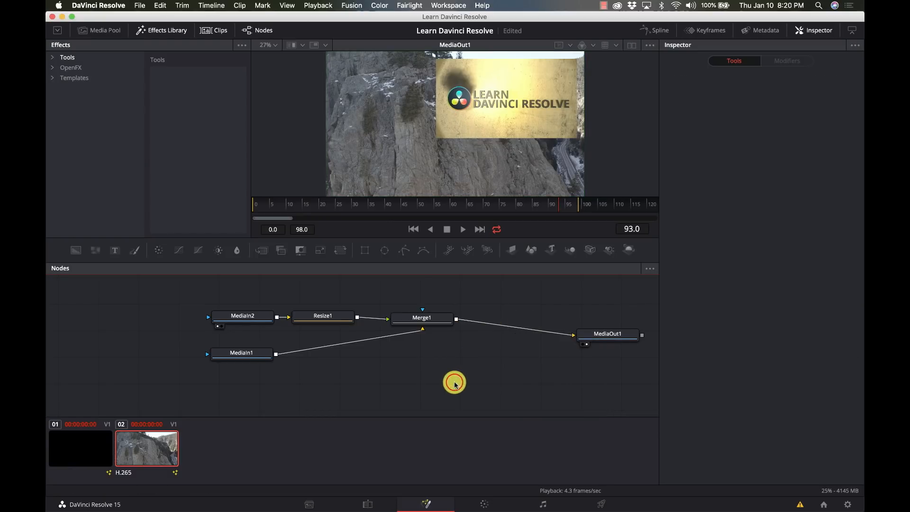
Add another Merge node using a tool search for "merg", insert it between Merge1 and MediaOut1, and position it closer to Merge1.
key("shift+space")
type("mer")
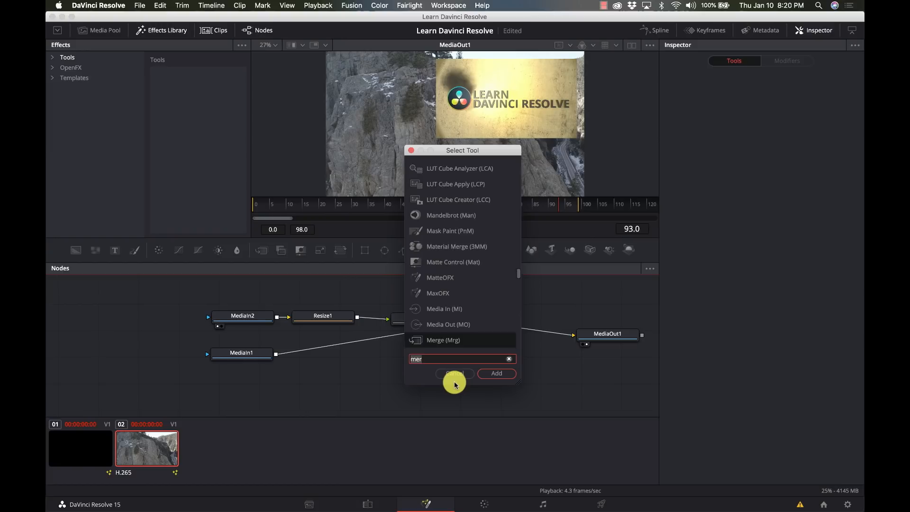
type("g")
key("Return")
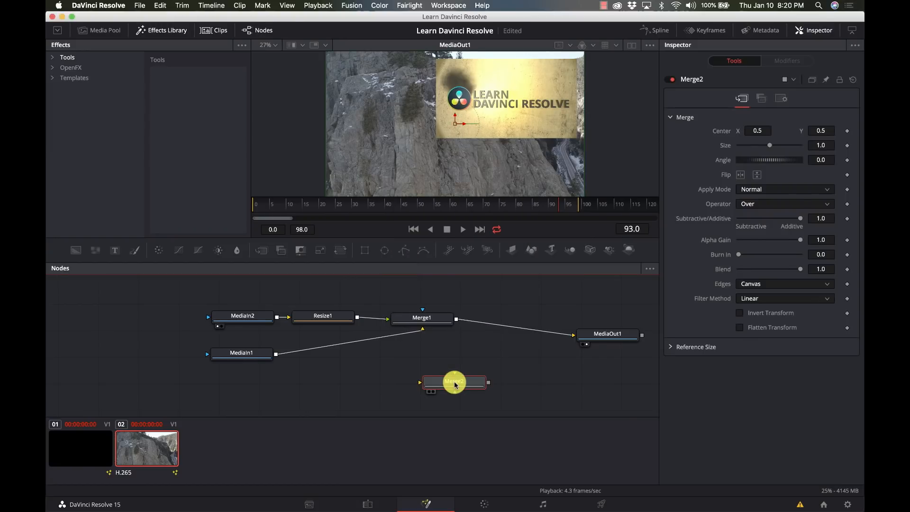
left_click_drag(456, 385, 546, 332)
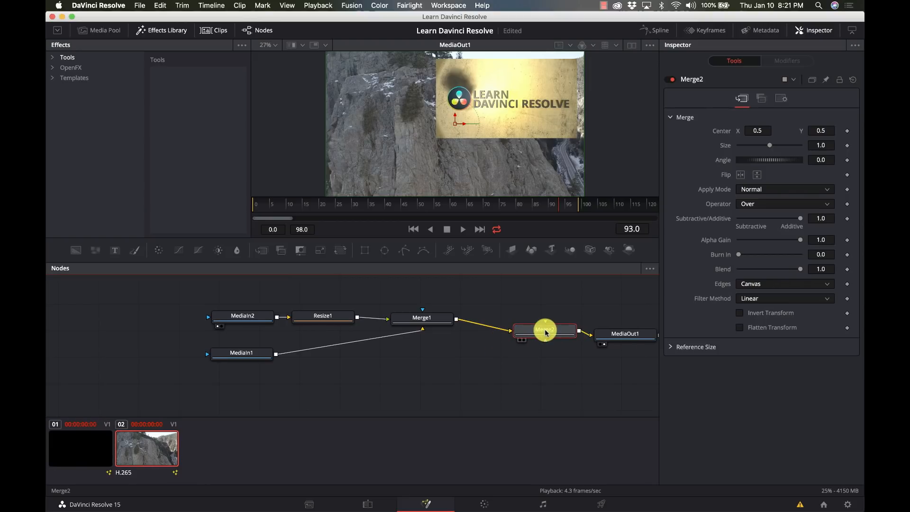
left_click_drag(546, 333, 523, 326)
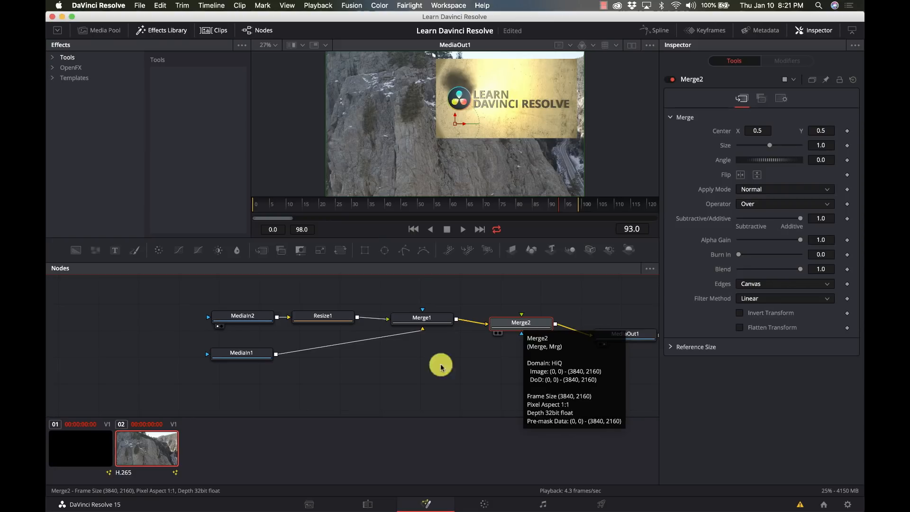
Add a Background node after MediaIn1 using a tool search for "back", and undo the addition.
left_click(243, 354)
key("shift+space")
type("back")
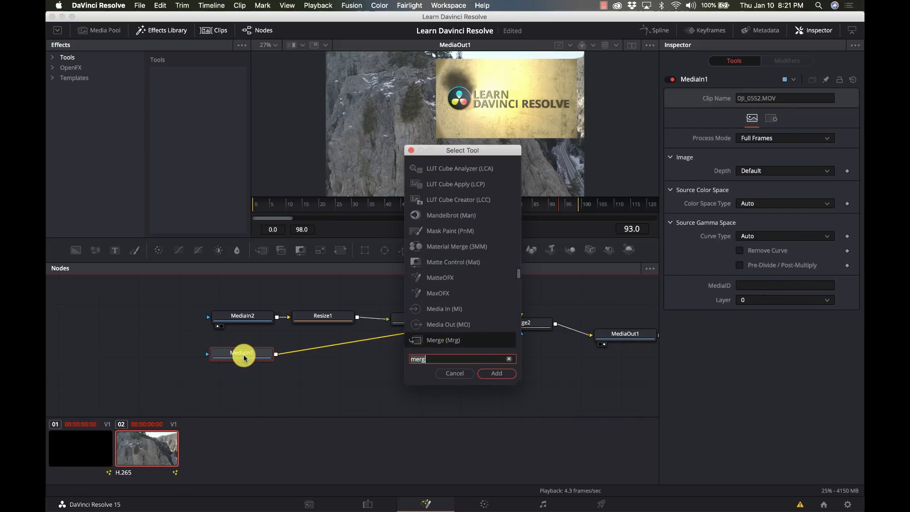
key("Return")
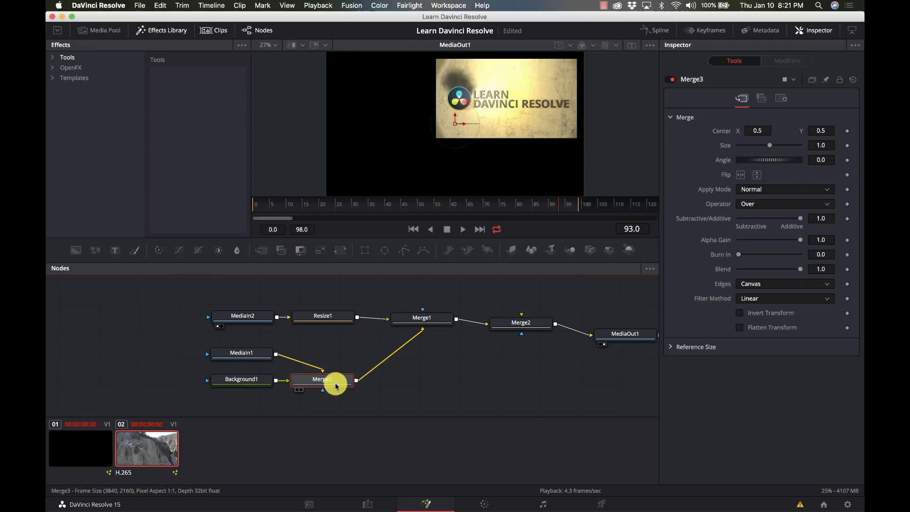
key("super+z")
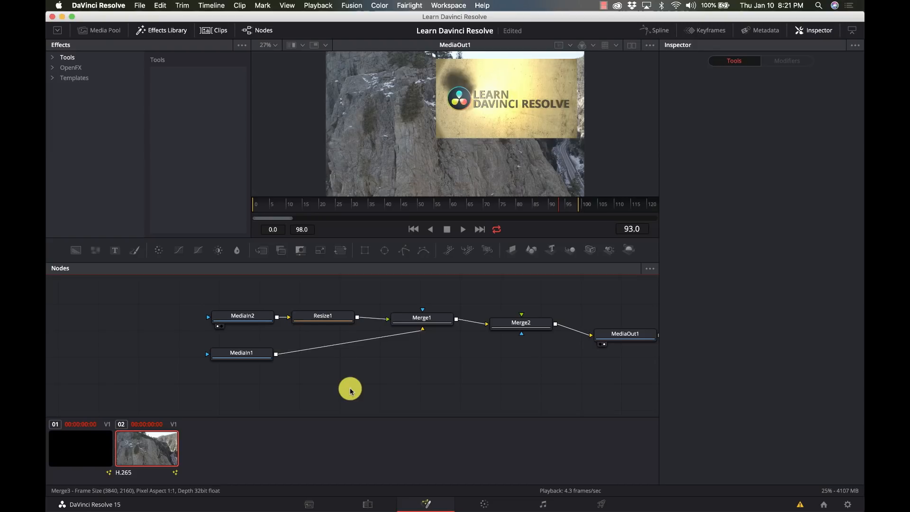
Display the Spline editor and the Keyframes editor one after the other, hiding each again.
scroll(459, 373, "right", 3)
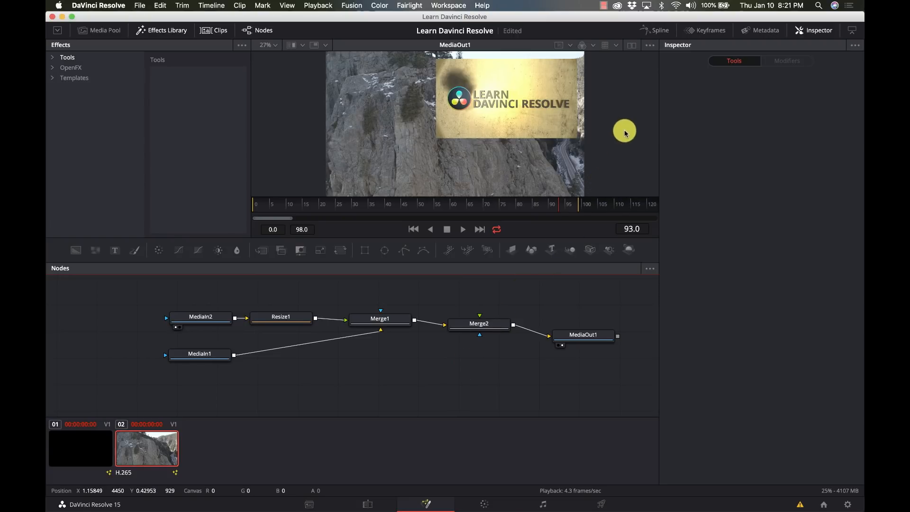
left_click(667, 32)
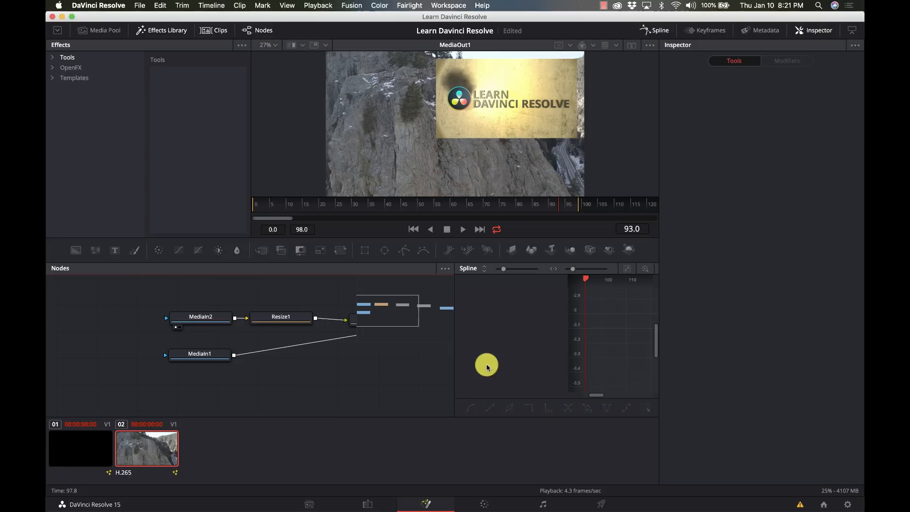
left_click(650, 32)
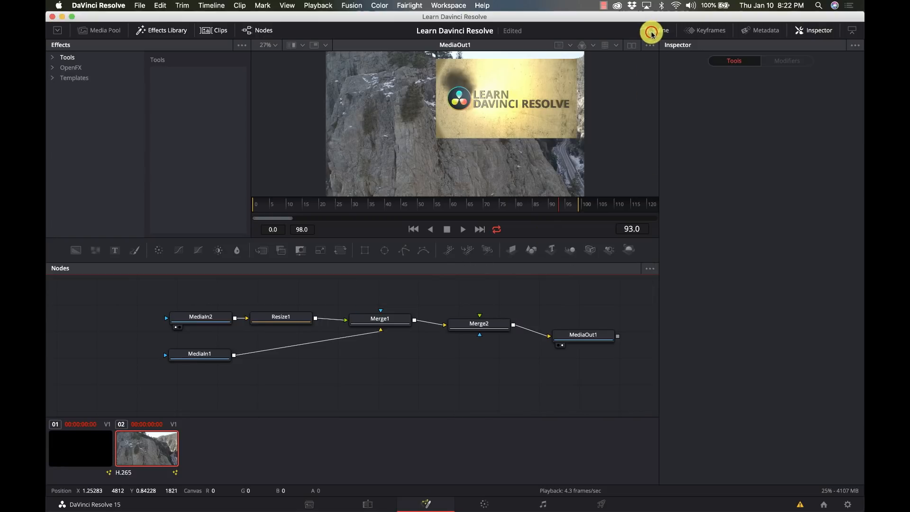
left_click(707, 32)
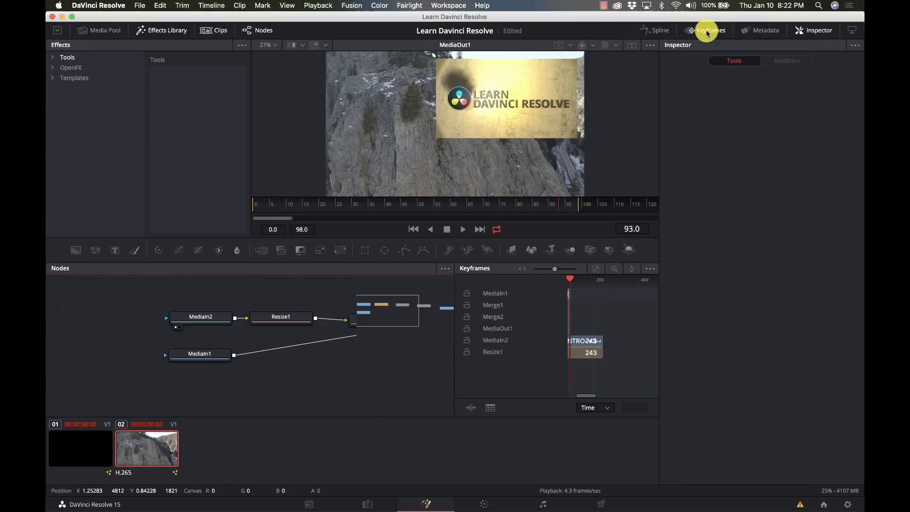
left_click(707, 32)
Show and hide the clip metadata, and toggle the Inspector off and back on.
left_click(772, 29)
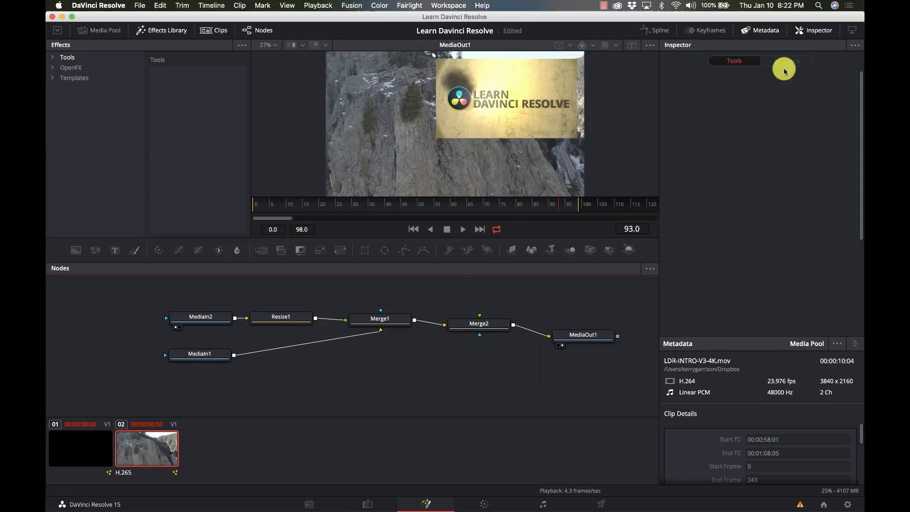
left_click(761, 30)
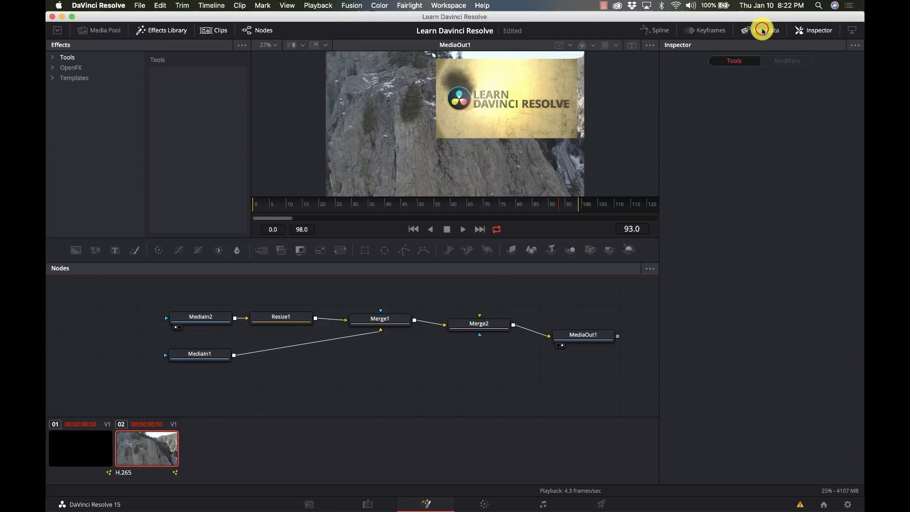
left_click(810, 31)
left_click(812, 32)
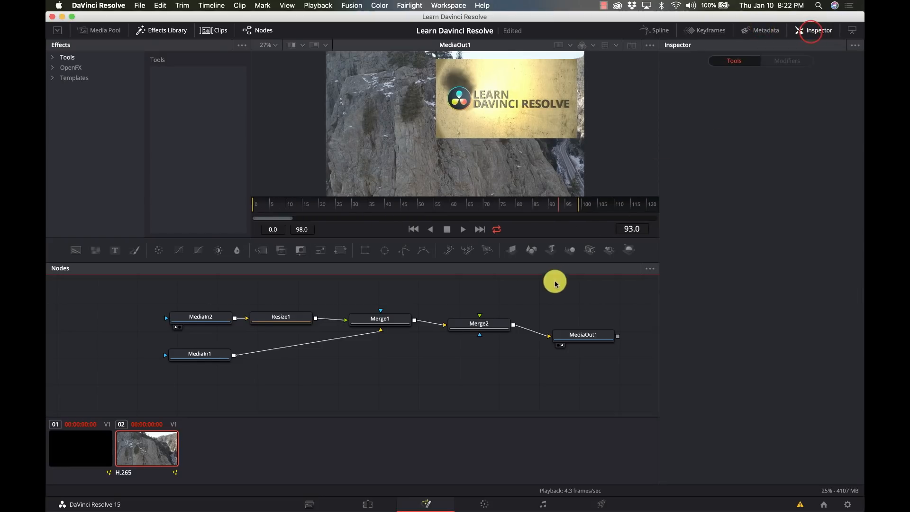
Examine the Inspector settings of the MediaOut1, Merge1, Resize1 and MediaIn2 nodes in turn.
left_click(597, 335)
left_click(394, 319)
left_click(300, 317)
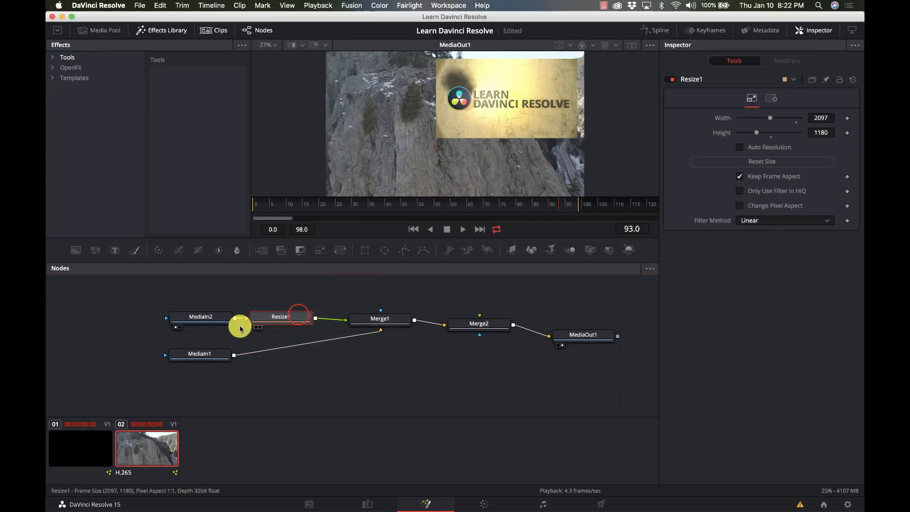
left_click(218, 321)
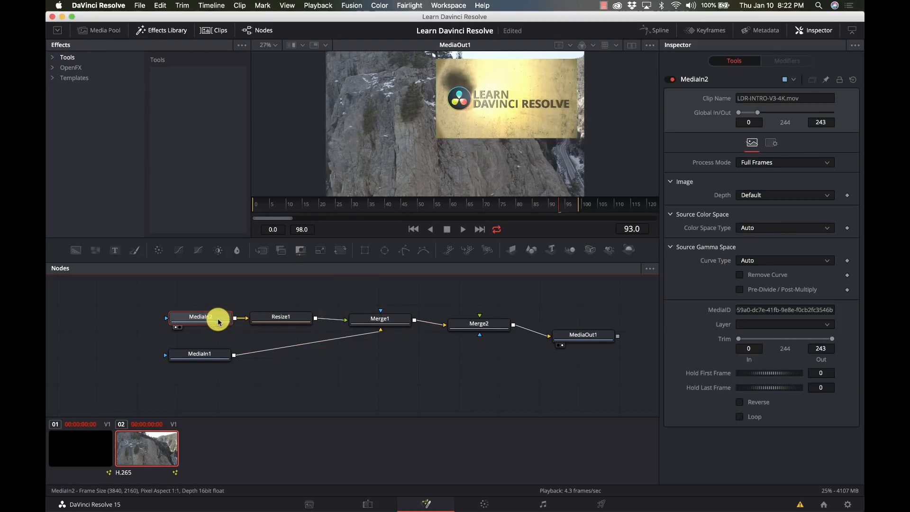